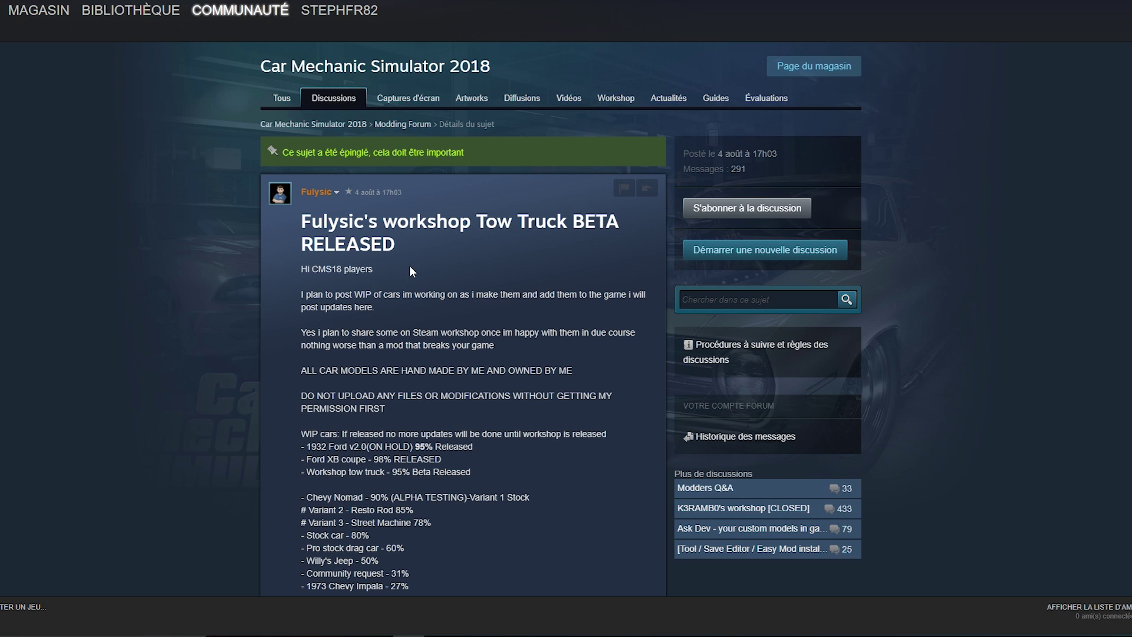
Review the shared cars in the Fulysic workshop thread and view the 1932 Ford v1.7 Beta screenshot.
{"action": "scroll", "coordinate": [416, 277], "scroll_direction": "down", "scroll_amount": 9}
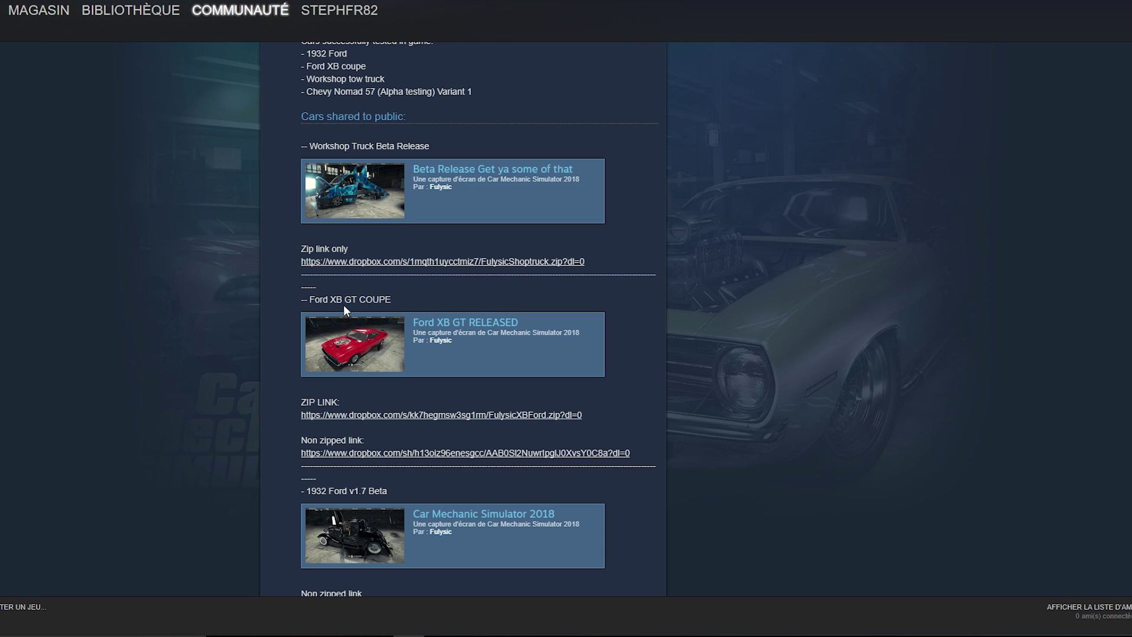
{"action": "scroll", "coordinate": [343, 304], "scroll_direction": "down", "scroll_amount": 2}
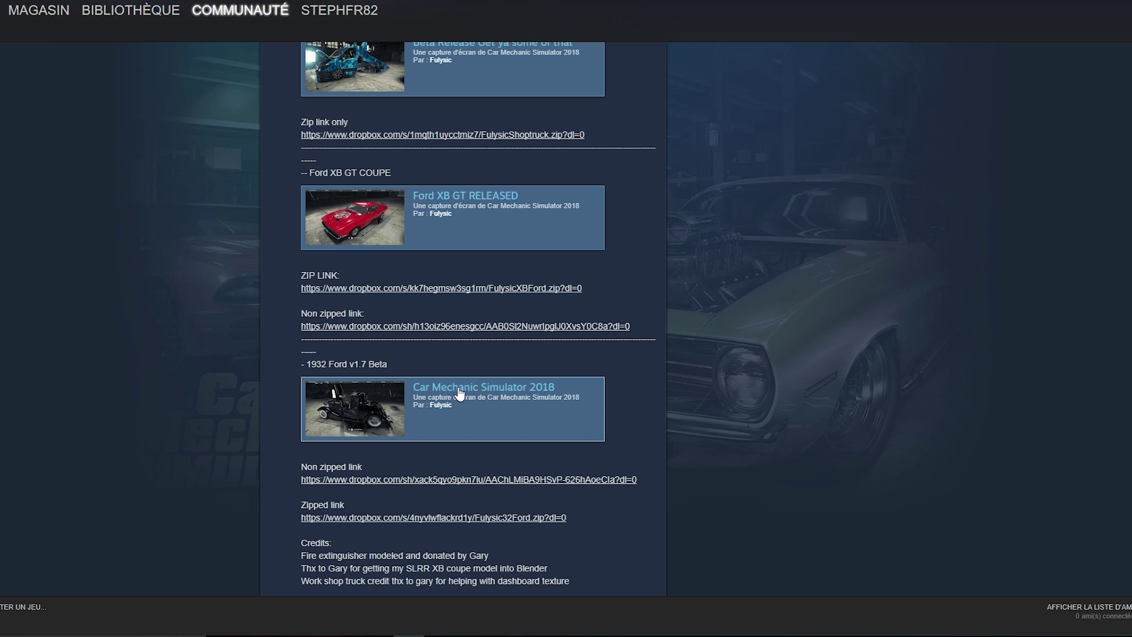
{"action": "left_click", "coordinate": [366, 403]}
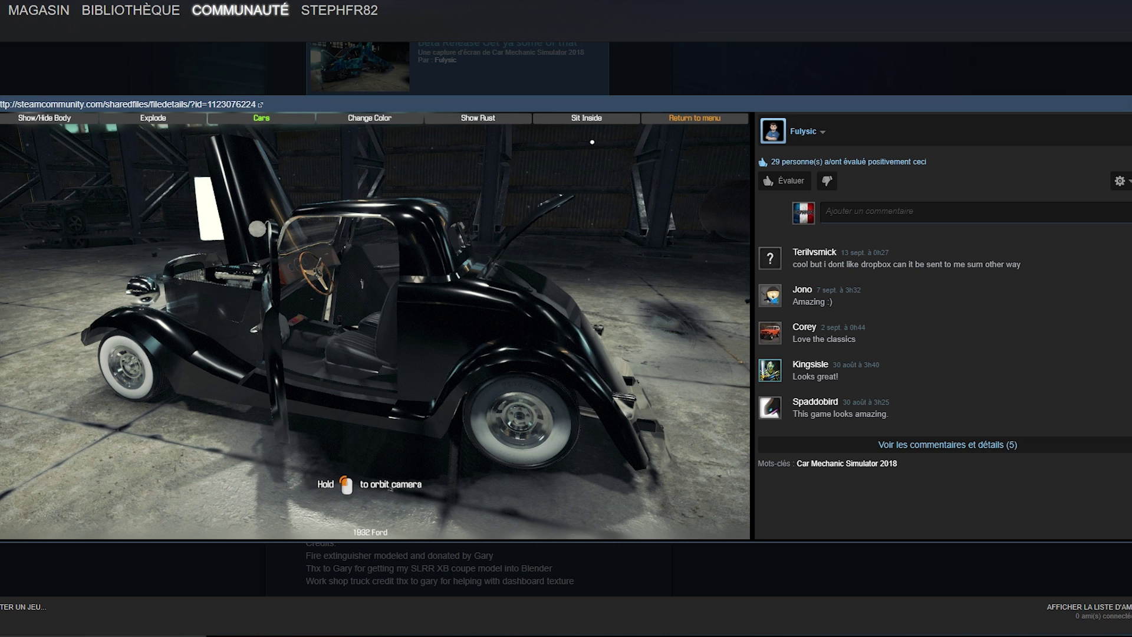
{"action": "left_click", "coordinate": [1122, 109]}
{"action": "scroll", "coordinate": [187, 256], "scroll_direction": "down", "scroll_amount": 1}
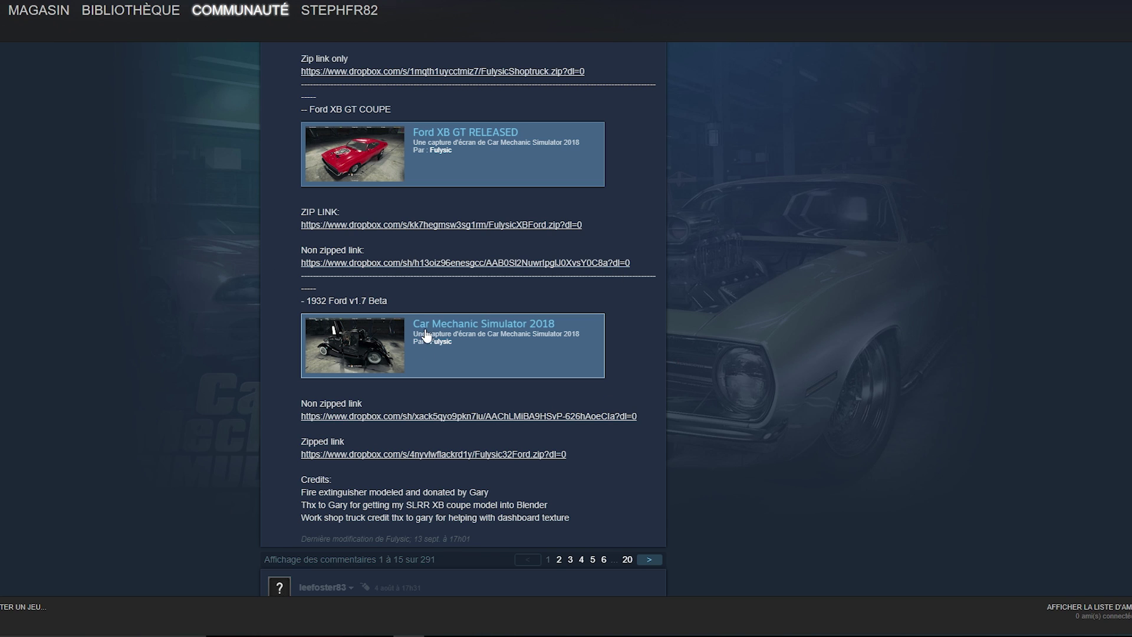
{"action": "scroll", "coordinate": [378, 354], "scroll_direction": "up", "scroll_amount": 1}
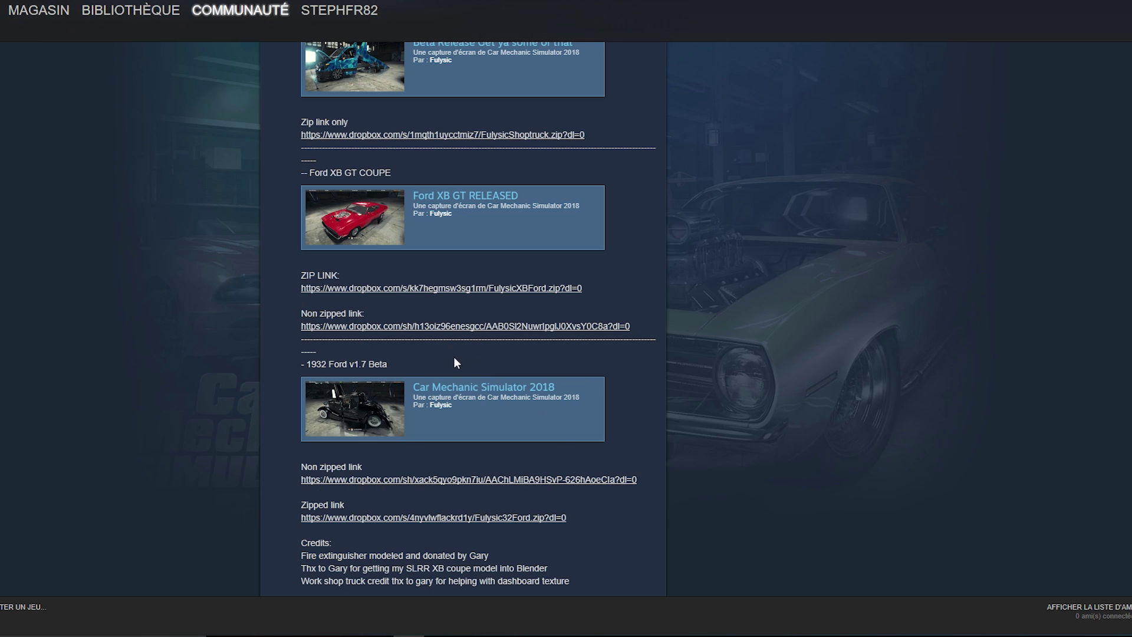
Open the 1932 Ford mod's Dropbox folder and download it directly, saving the file Fulysic32Ford.zip.
{"action": "left_click", "coordinate": [356, 426]}
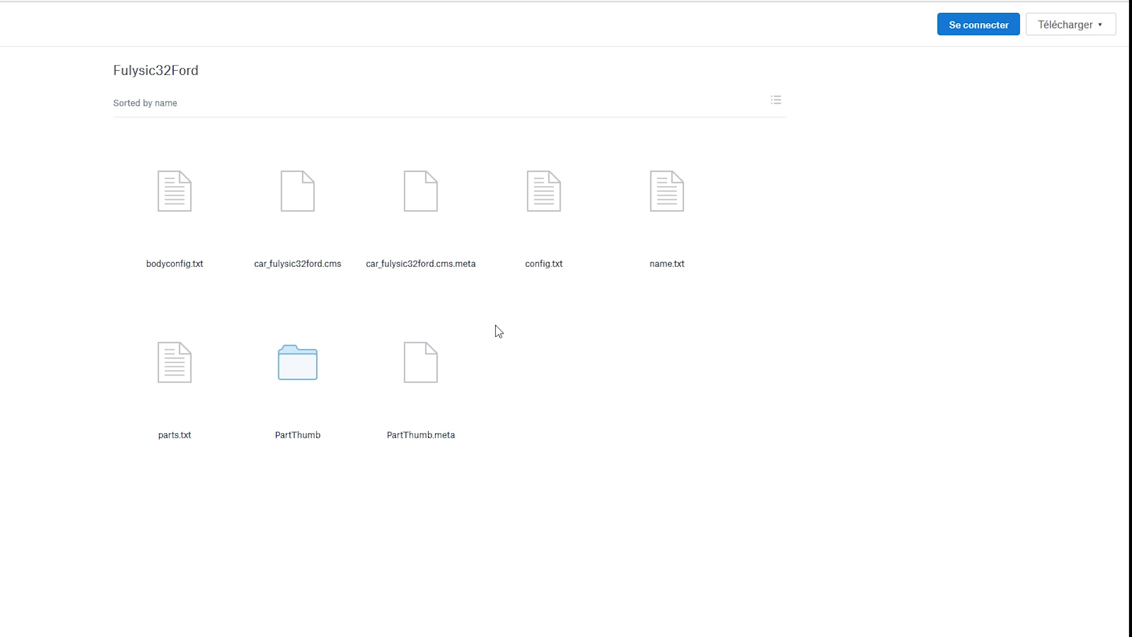
{"action": "left_click", "coordinate": [1075, 30]}
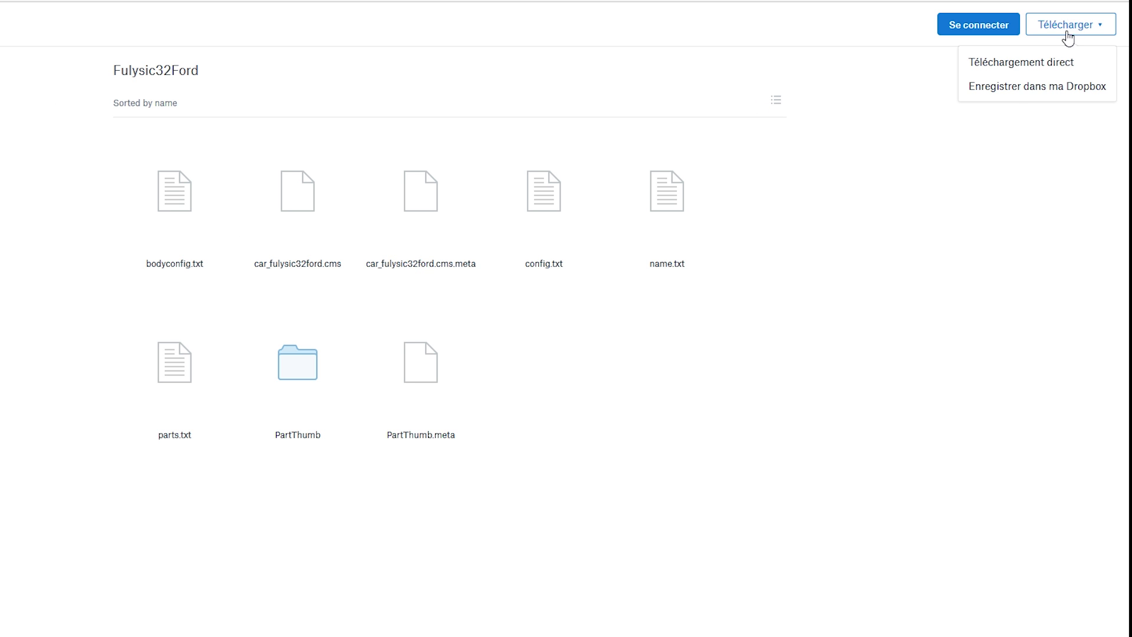
{"action": "left_click", "coordinate": [995, 69]}
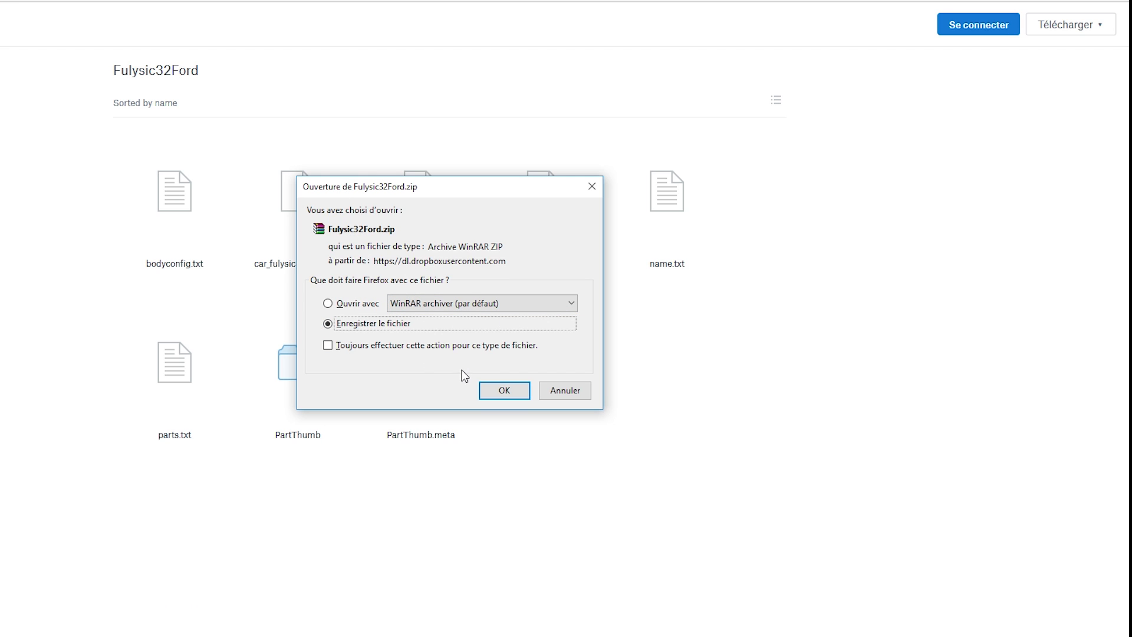
{"action": "left_click", "coordinate": [505, 391]}
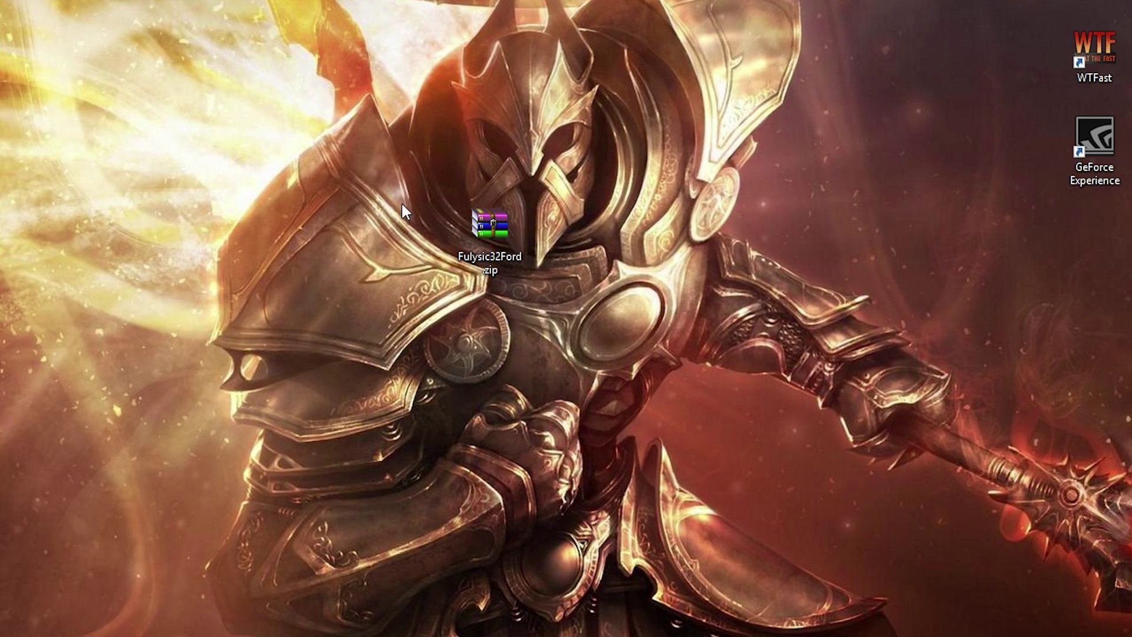
Open the Fulysic32Ford.zip archive from the desktop, dismiss the licence reminder and move the archive window clear of the desktop icons.
{"action": "left_click", "coordinate": [490, 234]}
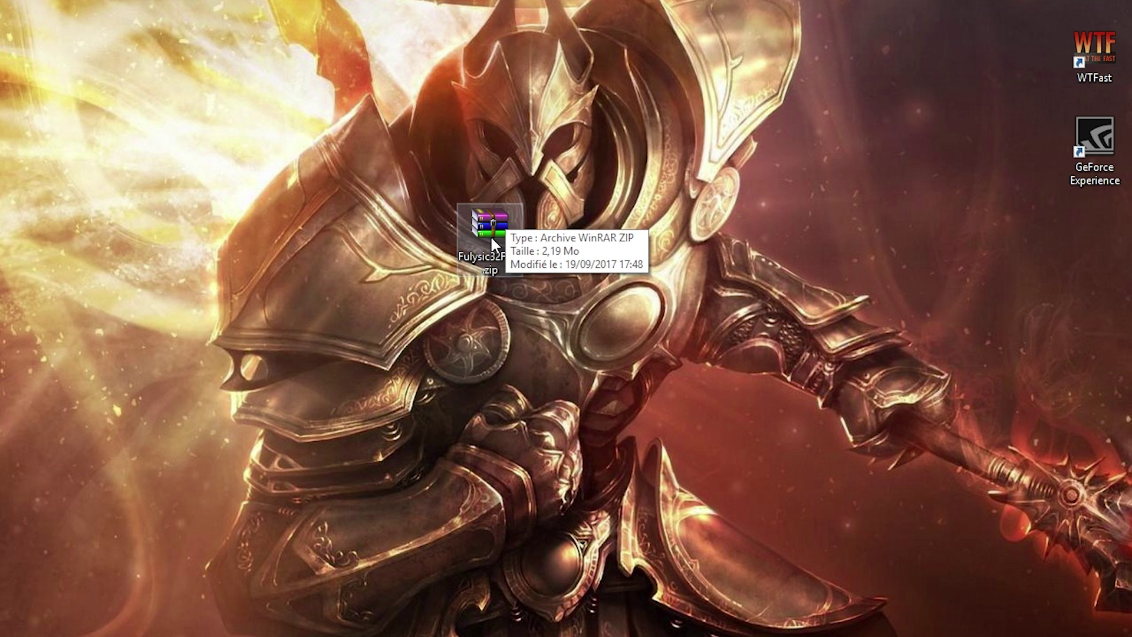
{"action": "double_click", "coordinate": [502, 237]}
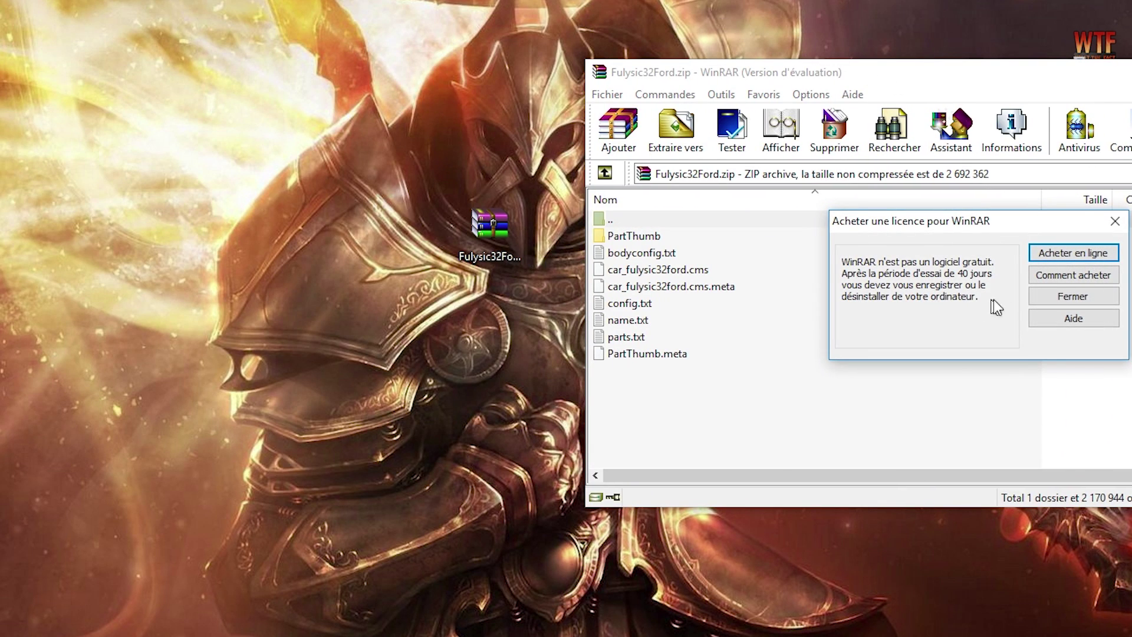
{"action": "left_click", "coordinate": [1069, 296]}
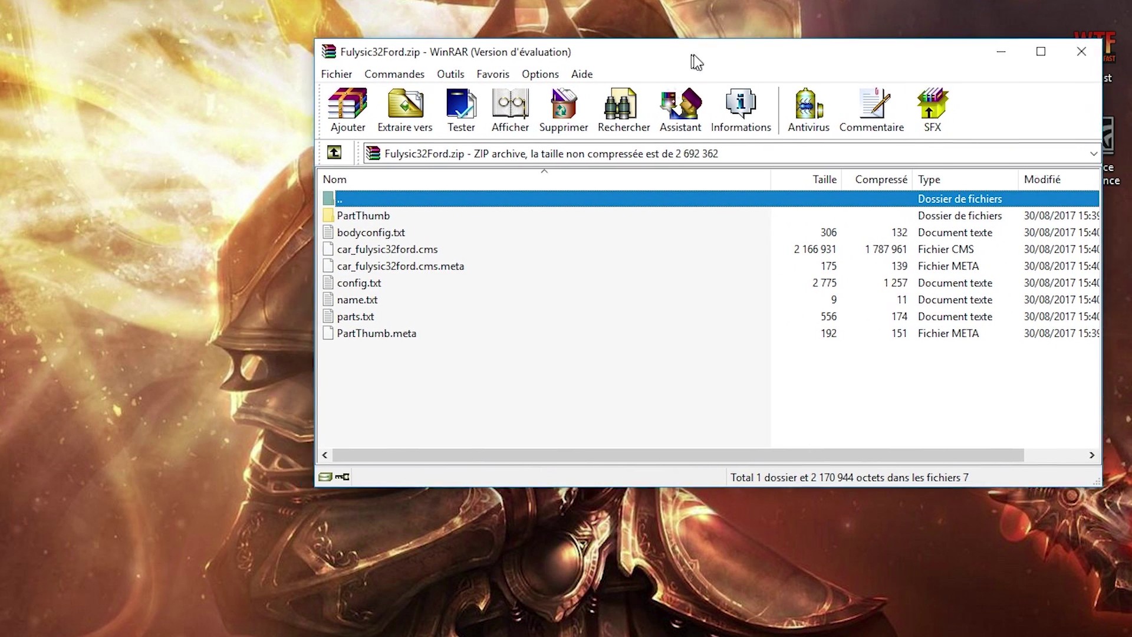
{"action": "left_click_drag", "start_coordinate": [696, 62], "coordinate": [930, 23]}
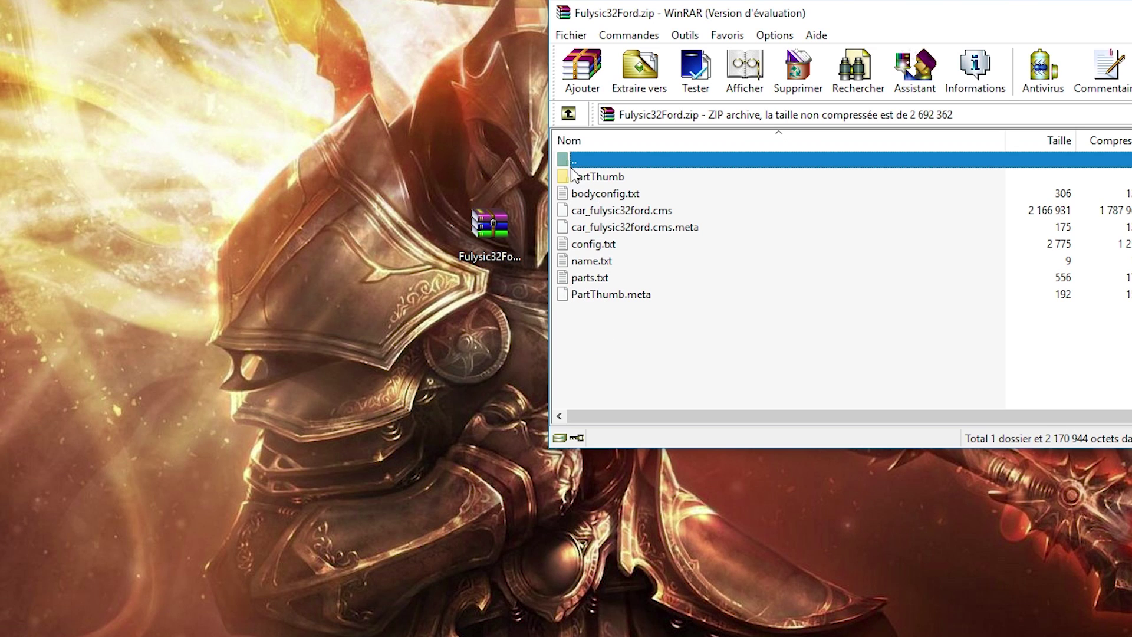
Create a new folder on the desktop named Fulysic32Ford.
{"action": "right_click", "coordinate": [397, 224]}
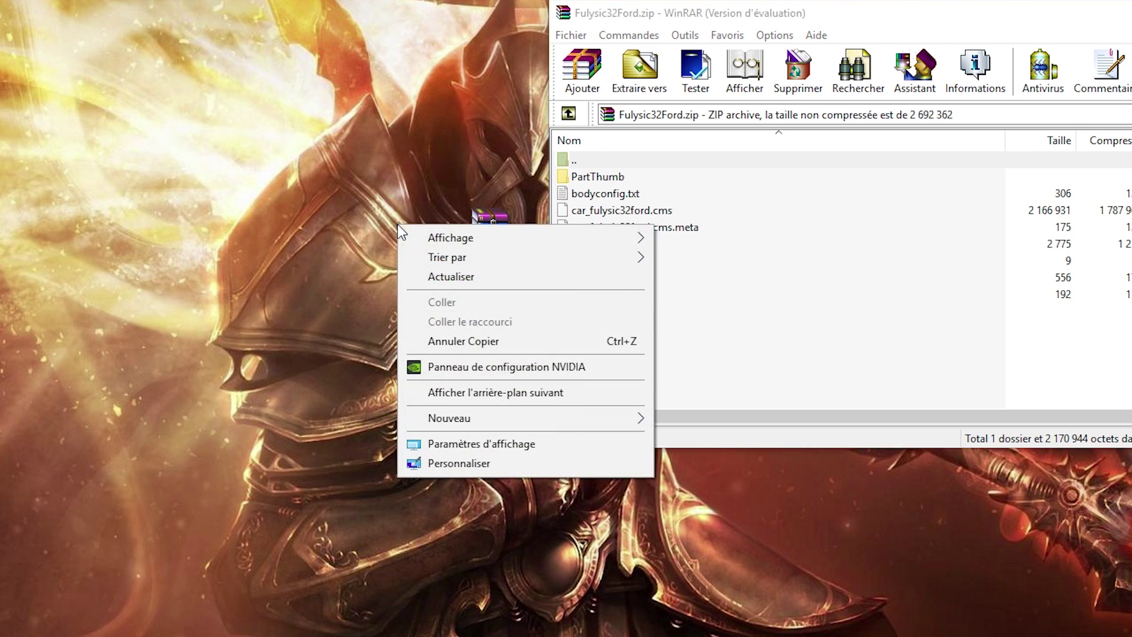
{"action": "mouse_move", "coordinate": [587, 425]}
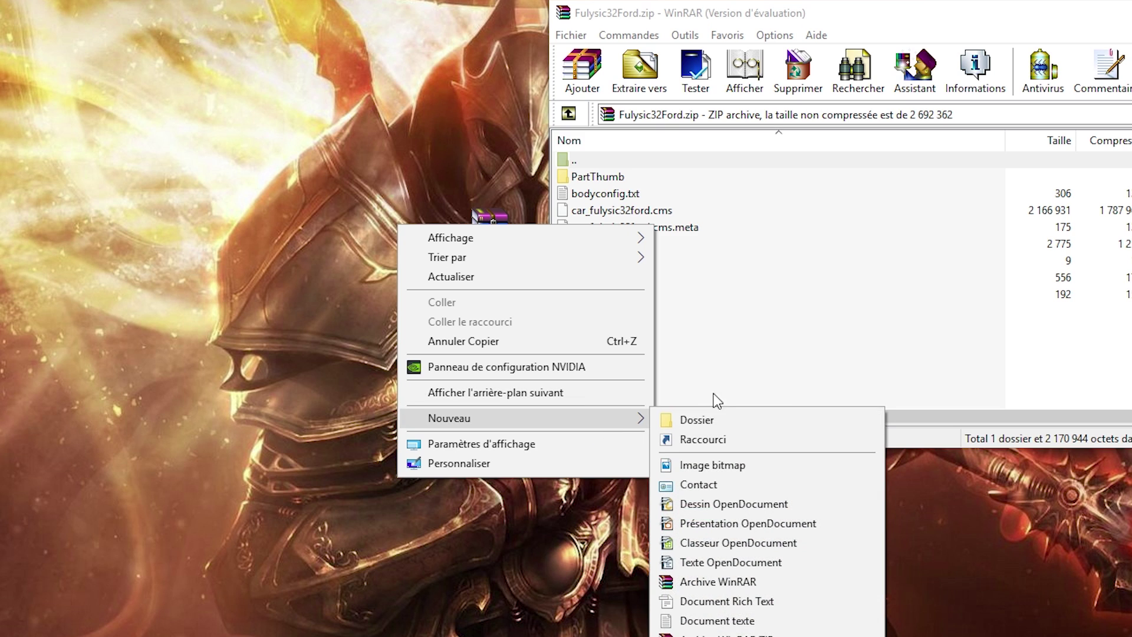
{"action": "left_click", "coordinate": [710, 419]}
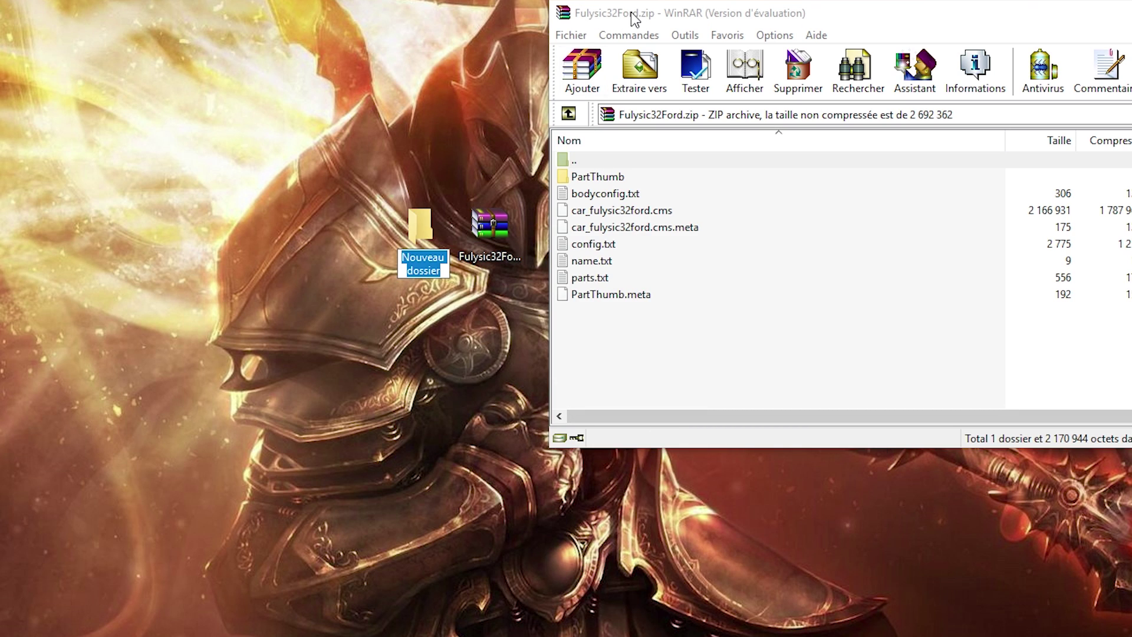
{"action": "type", "text": "F"}
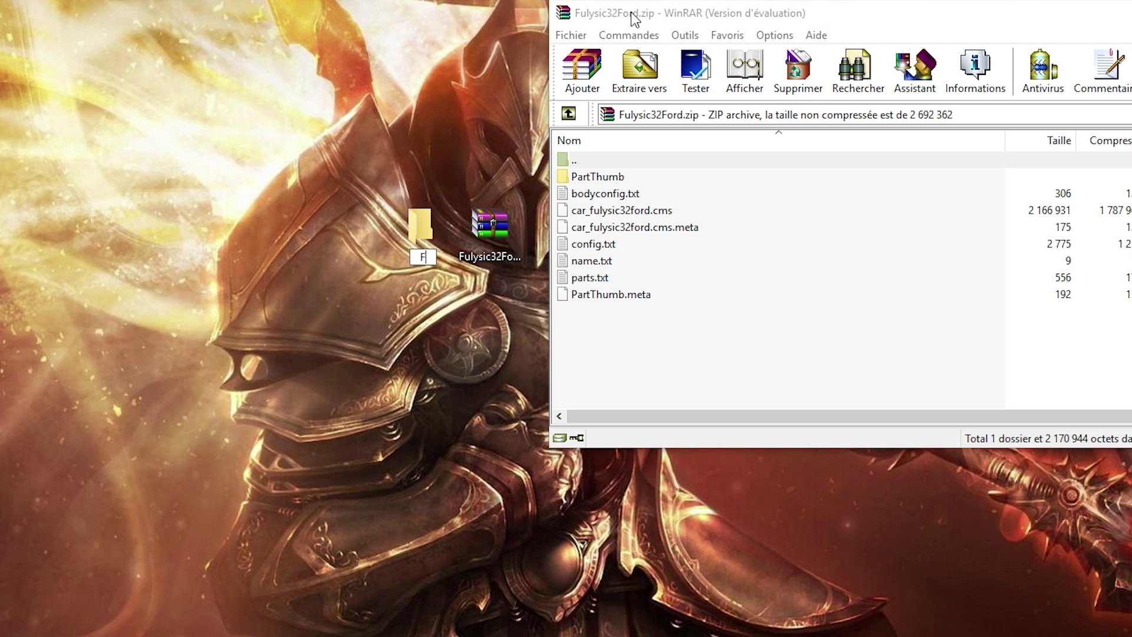
{"action": "type", "text": "ulysic3"}
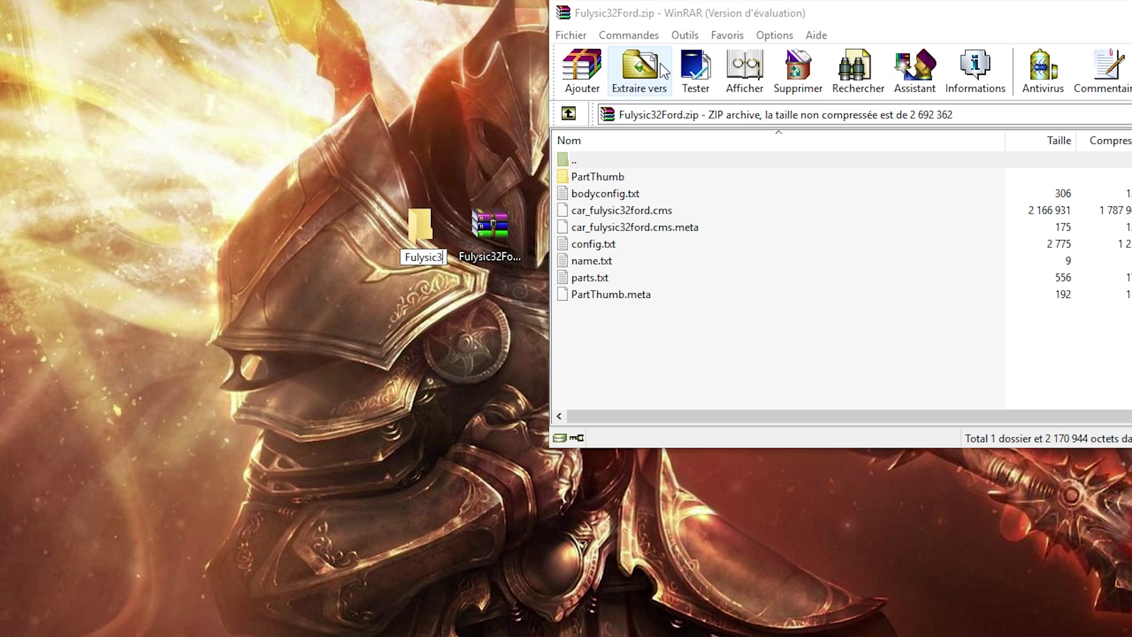
{"action": "type", "text": "2Ford"}
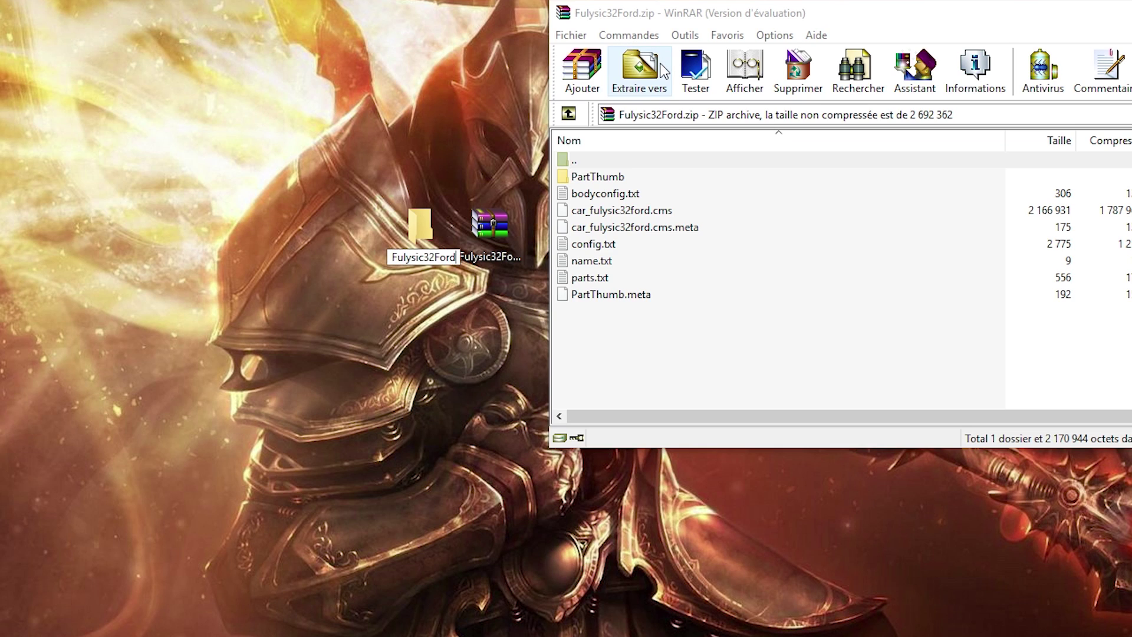
{"action": "key", "text": "Return"}
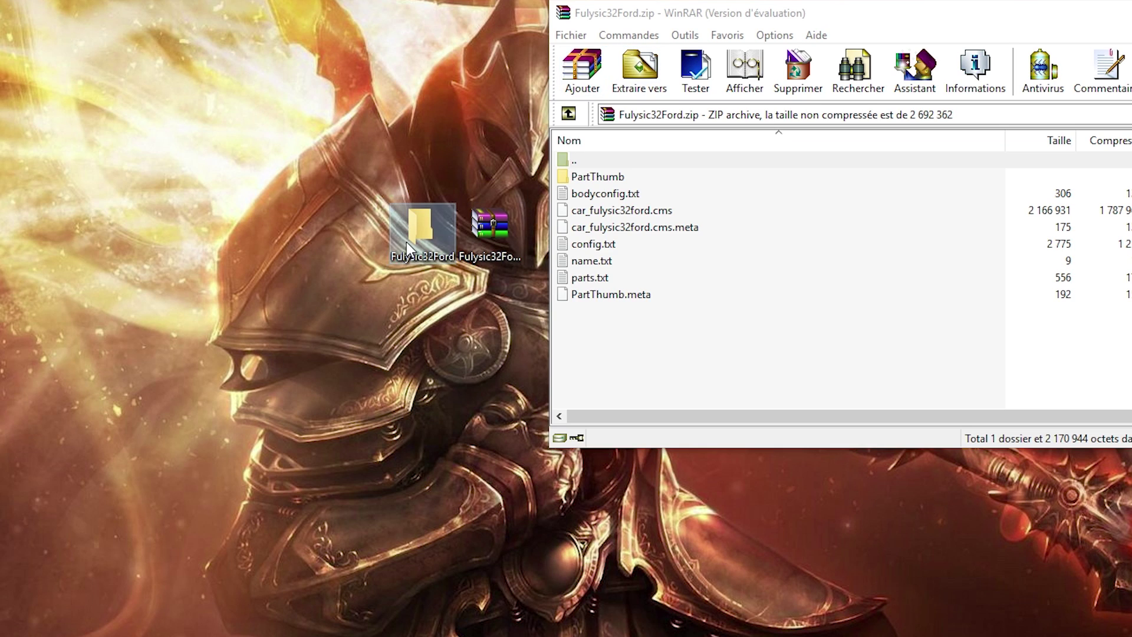
Extract all the archive's files and the PartThumb folder into the desktop Fulysic32Ford folder, and close both windows.
{"action": "left_click", "coordinate": [196, 260]}
{"action": "double_click", "coordinate": [420, 227]}
{"action": "left_click_drag", "start_coordinate": [749, 75], "coordinate": [483, 83]}
{"action": "left_click", "coordinate": [618, 315]}
{"action": "left_click_drag", "start_coordinate": [618, 316], "coordinate": [139, 310]}
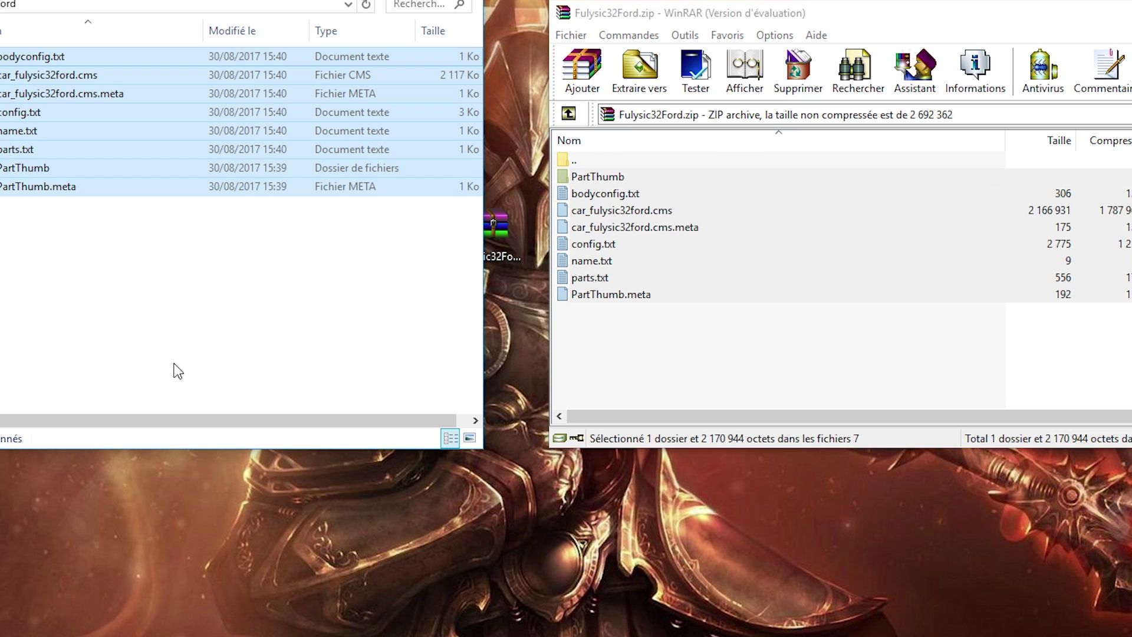
{"action": "left_click", "coordinate": [98, 319]}
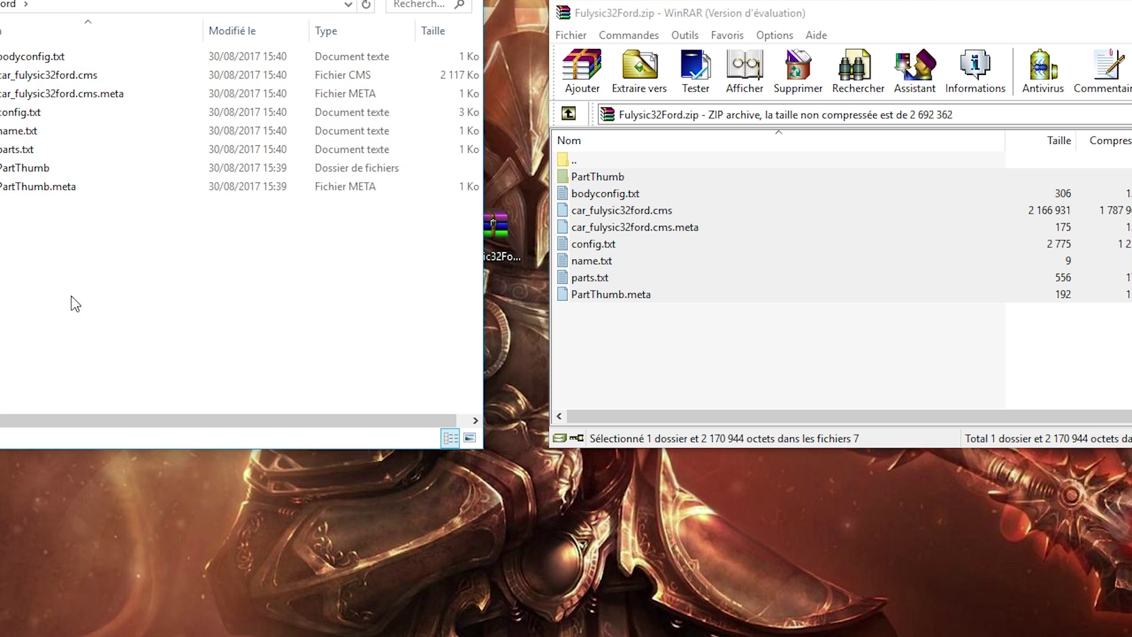
{"action": "key", "text": "alt+F4"}
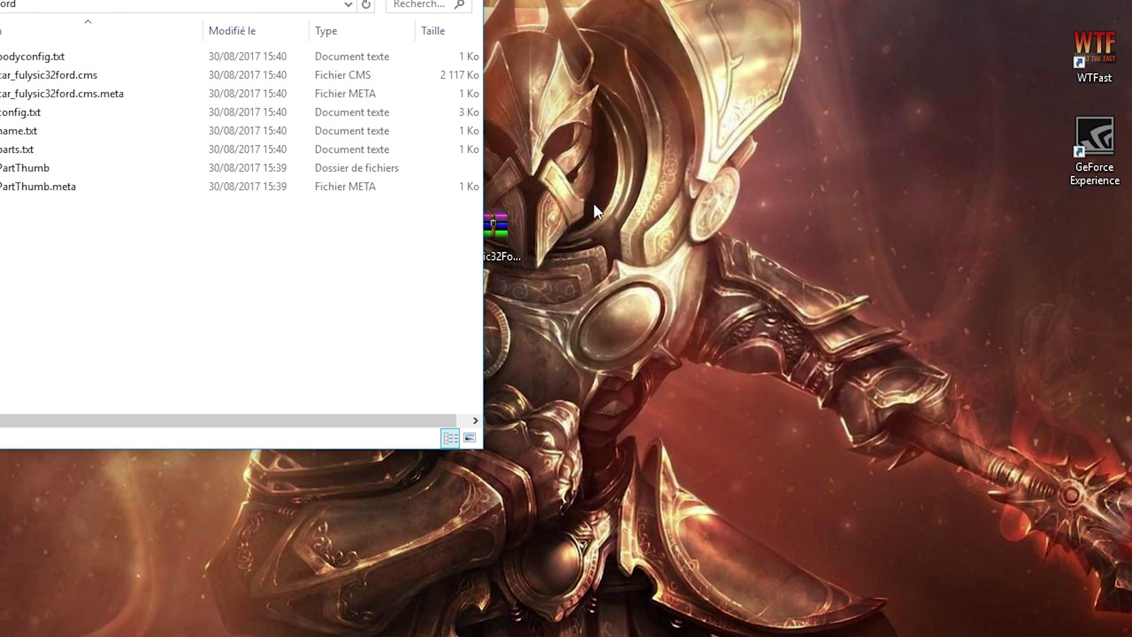
{"action": "key", "text": "alt+F4"}
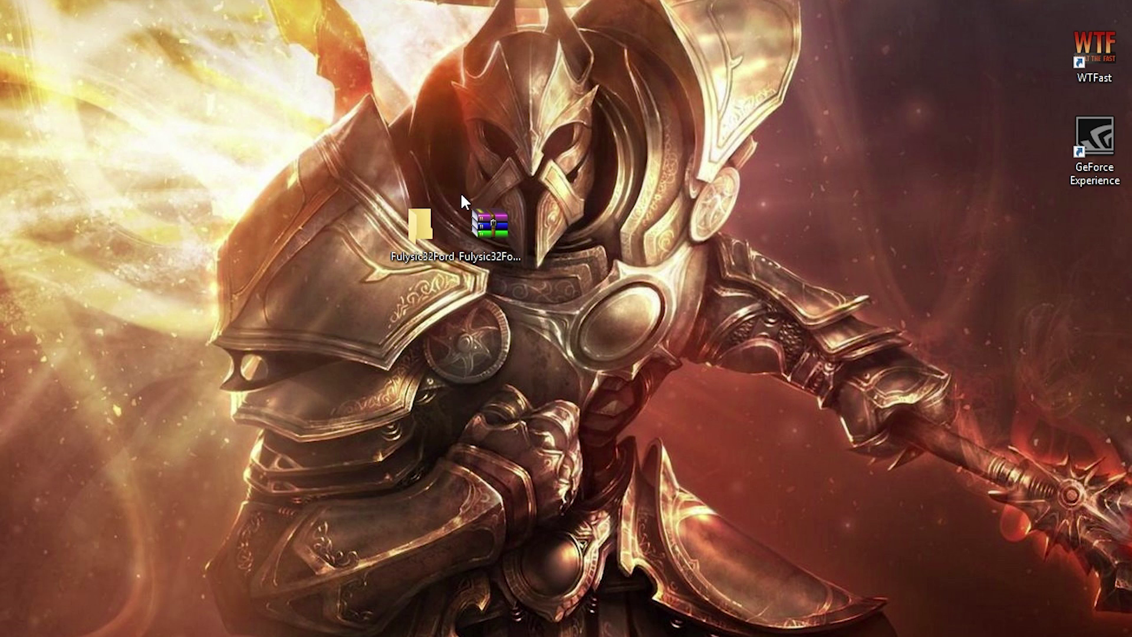
Delete the Fulysic32Ford zip archive from the desktop and check the contents of the extracted Fulysic32Ford folder.
{"action": "left_click", "coordinate": [490, 233]}
{"action": "key", "text": "Delete"}
{"action": "key", "text": "Return"}
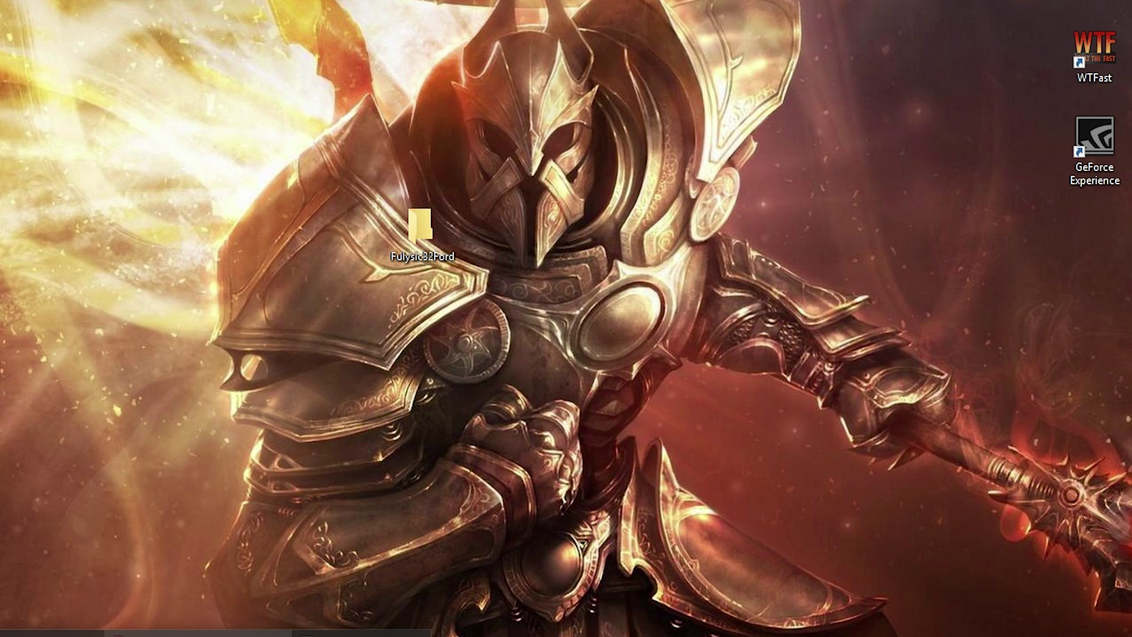
{"action": "key", "text": "Return"}
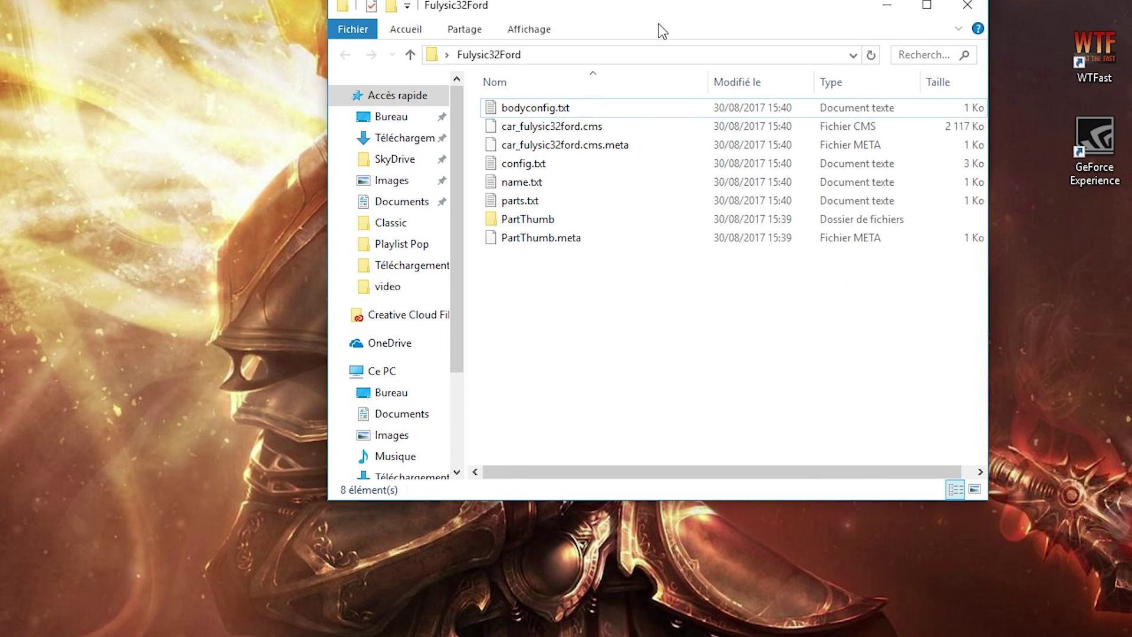
{"action": "left_click", "coordinate": [966, 7]}
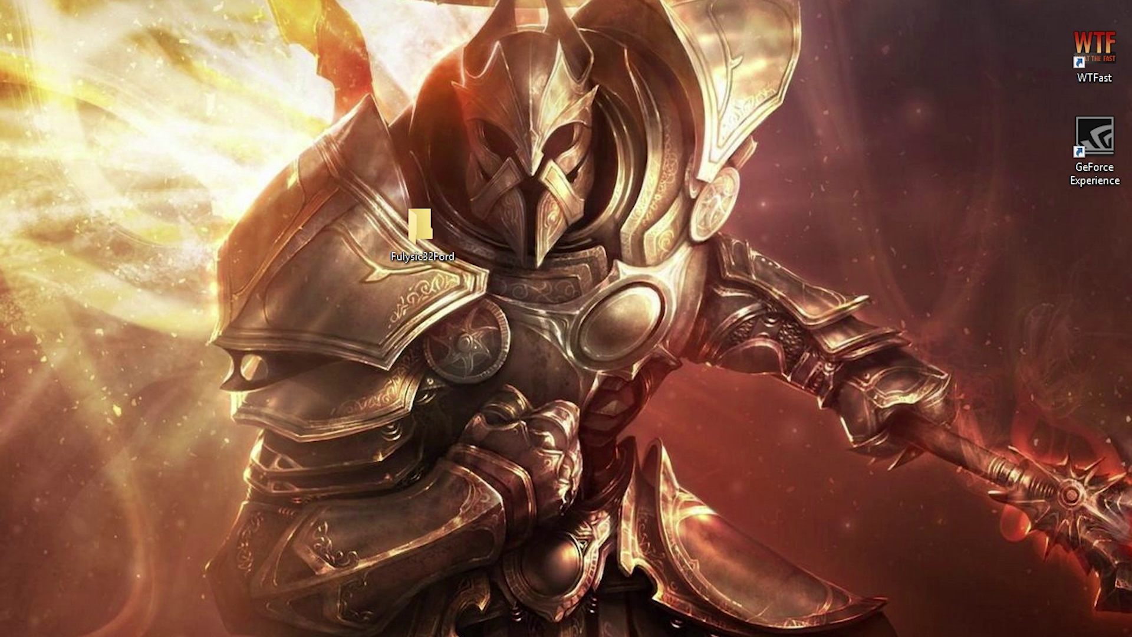
Open a new file explorer window, resize it for viewing and show the contents of the Système (C:) drive.
{"action": "key", "text": "super+e"}
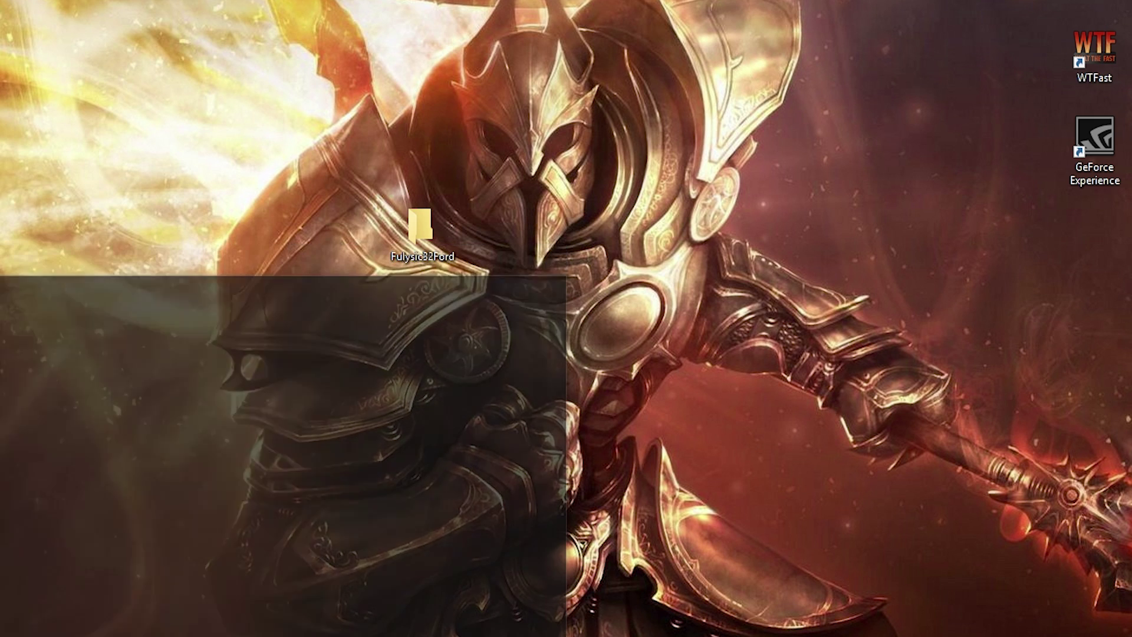
{"action": "scroll", "coordinate": [458, 313], "scroll_direction": "down", "scroll_amount": 2}
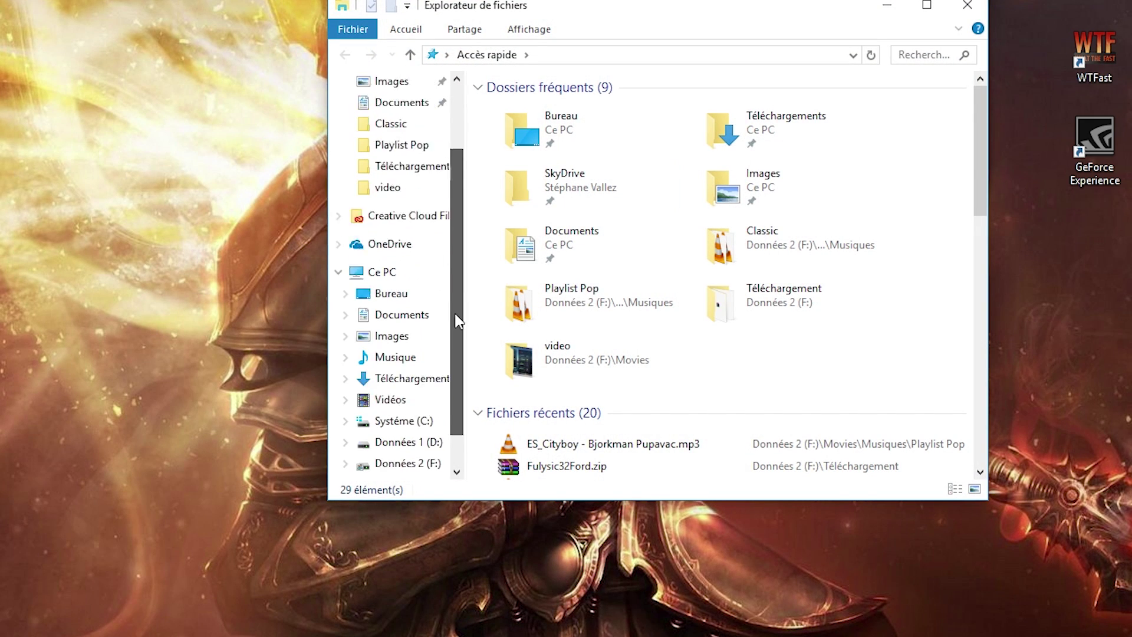
{"action": "left_click_drag", "start_coordinate": [616, 11], "coordinate": [490, 0]}
{"action": "left_click_drag", "start_coordinate": [861, 67], "coordinate": [1051, 66]}
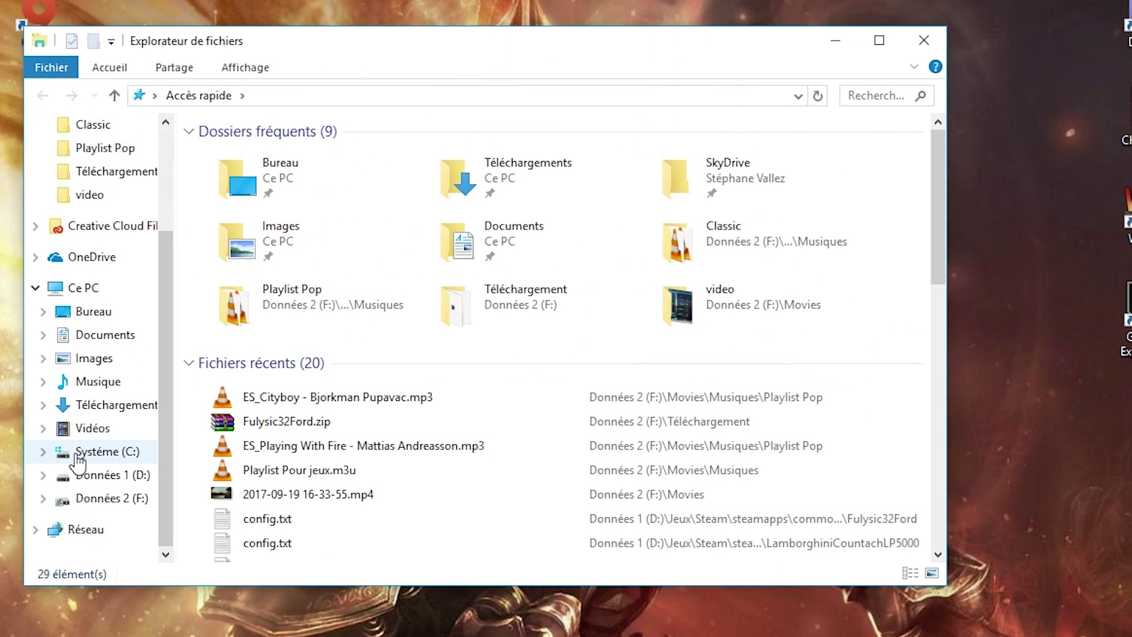
{"action": "left_click", "coordinate": [78, 455]}
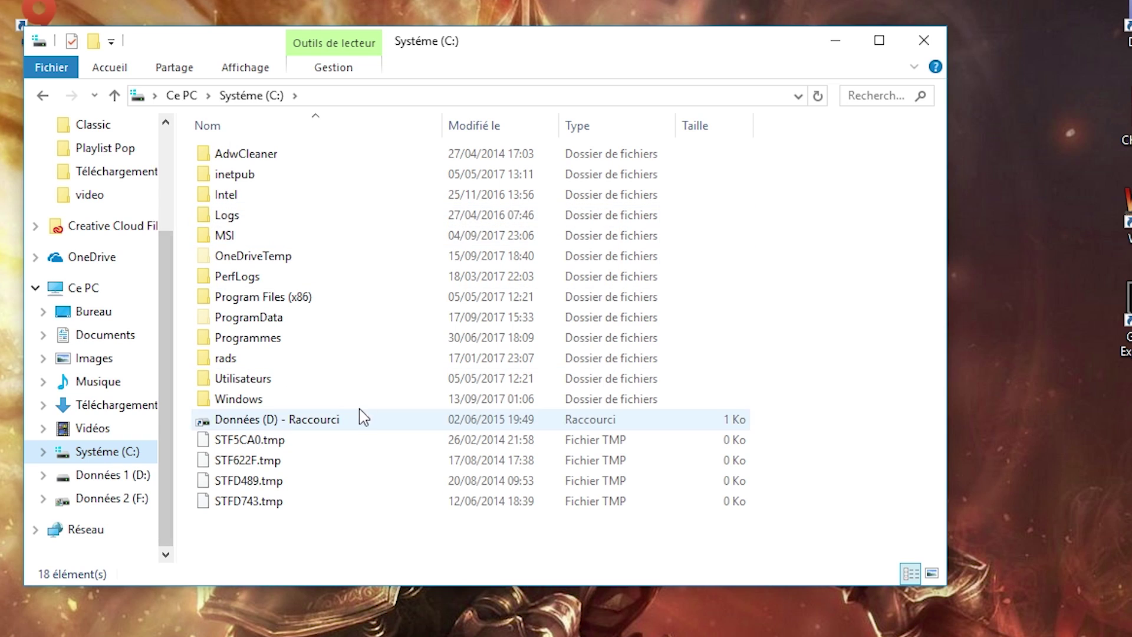
Open the Steam folder inside Jeux on the Données 1 (D:) drive.
{"action": "left_click", "coordinate": [71, 484]}
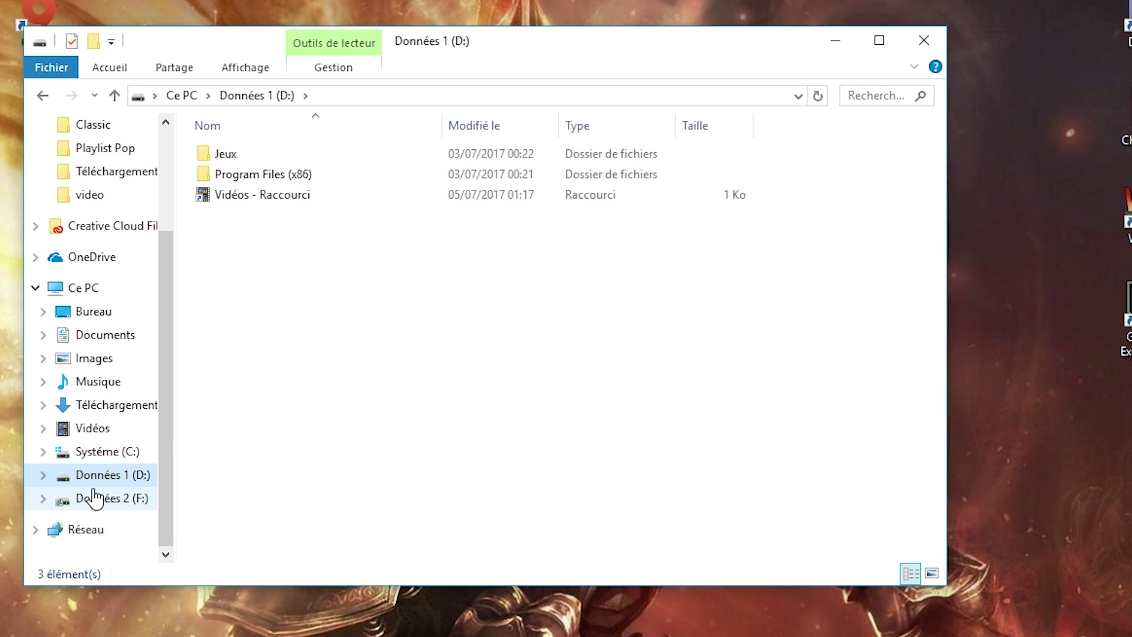
{"action": "left_click", "coordinate": [246, 157]}
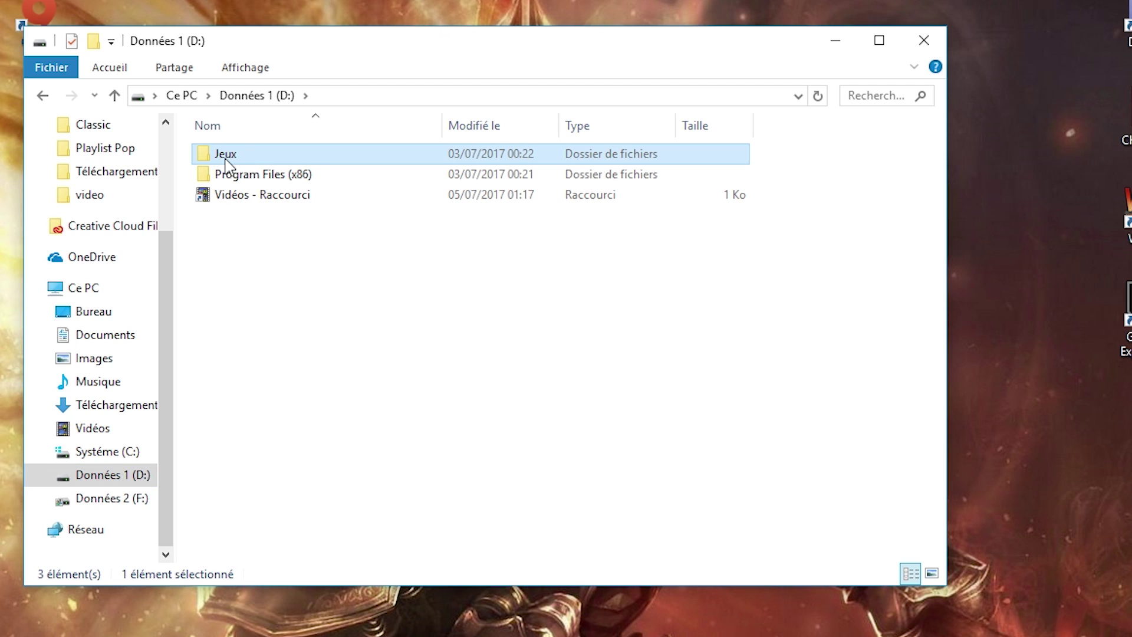
{"action": "double_click", "coordinate": [226, 155]}
{"action": "double_click", "coordinate": [235, 174]}
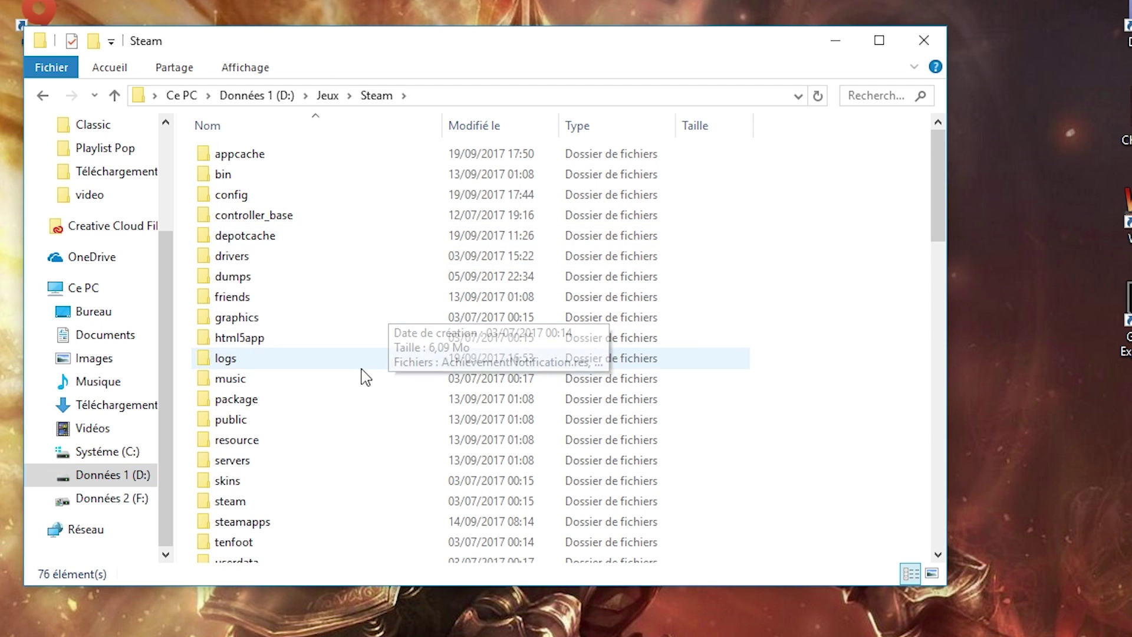
Open the common folder inside steamapps and find the Car Mechanic Simulator 2018 folder in its list.
{"action": "scroll", "coordinate": [359, 383], "scroll_direction": "down", "scroll_amount": 4}
{"action": "scroll", "coordinate": [242, 329], "scroll_direction": "up", "scroll_amount": 1}
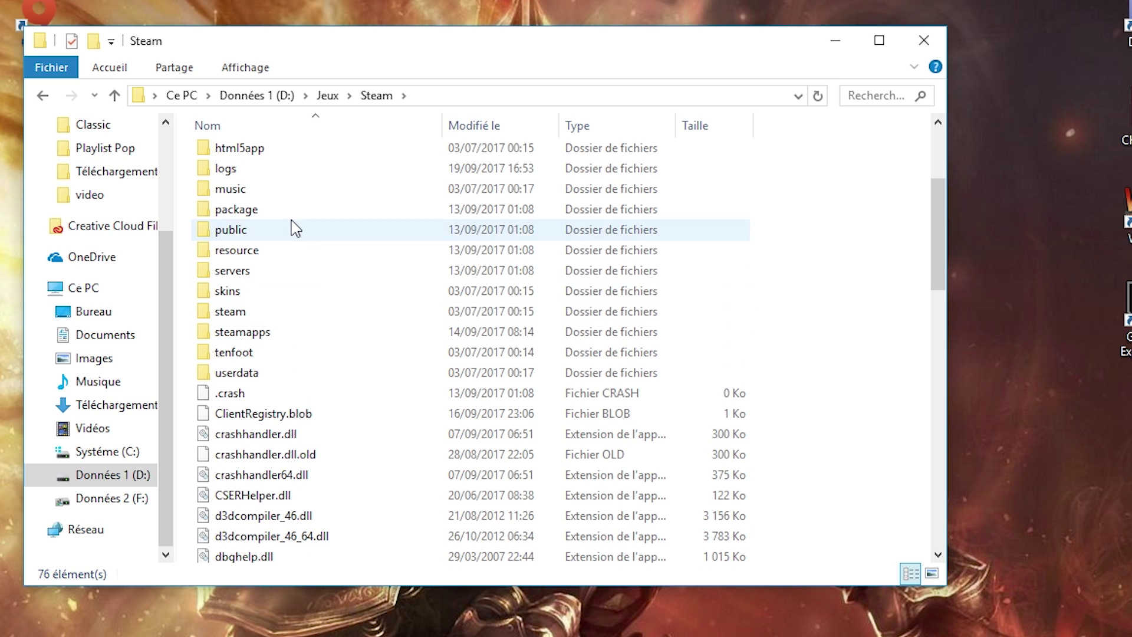
{"action": "scroll", "coordinate": [298, 229], "scroll_direction": "up", "scroll_amount": 2}
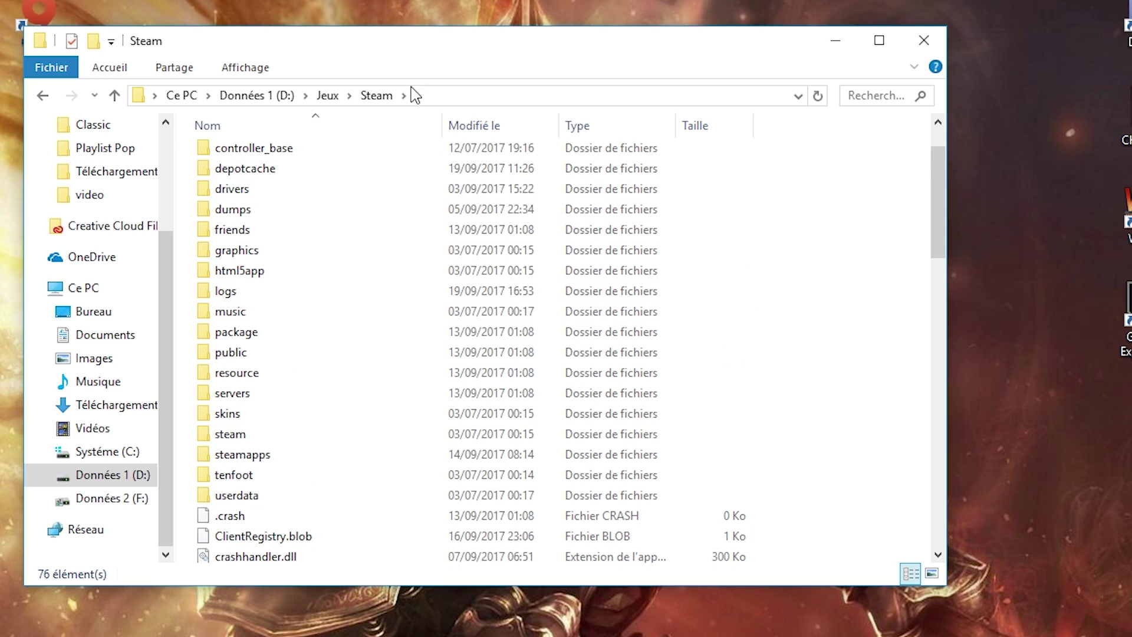
{"action": "double_click", "coordinate": [257, 456]}
{"action": "double_click", "coordinate": [233, 155]}
{"action": "scroll", "coordinate": [367, 330], "scroll_direction": "down", "scroll_amount": 1}
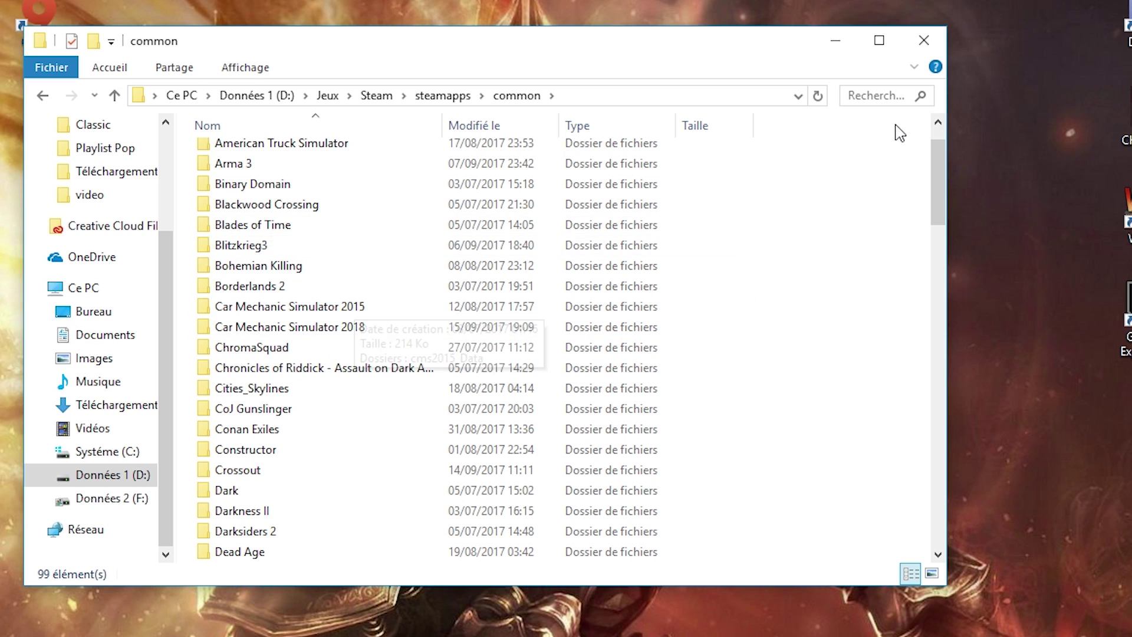
{"action": "left_click_drag", "start_coordinate": [939, 169], "coordinate": [943, 151]}
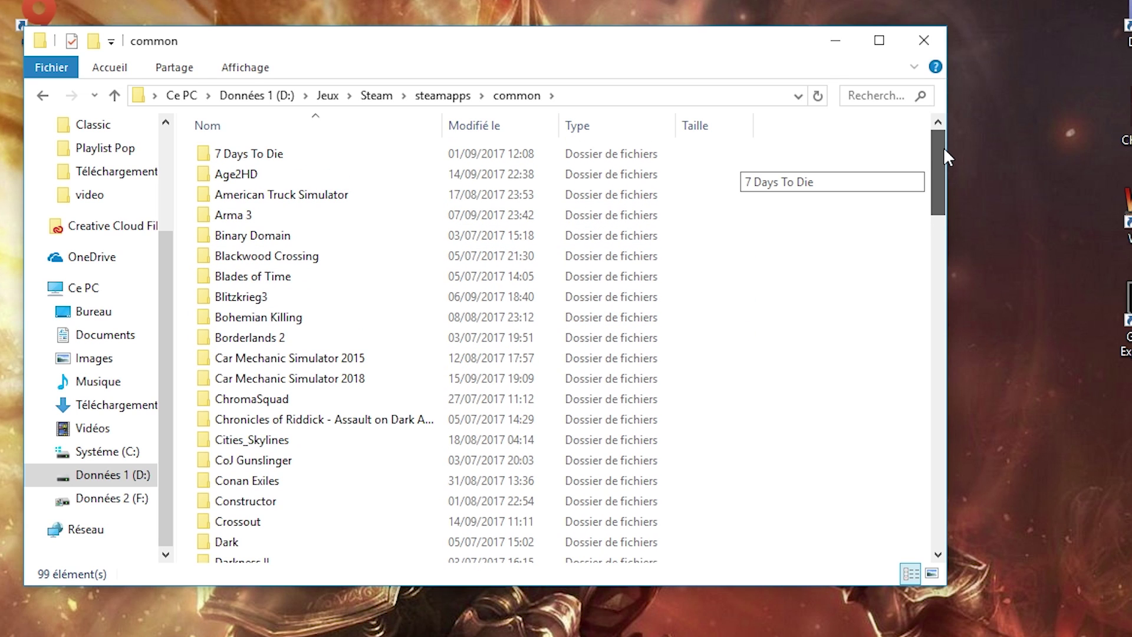
{"action": "mouse_move", "coordinate": [943, 147]}
{"action": "left_mouse_down"}
{"action": "mouse_move", "coordinate": [938, 548]}
{"action": "mouse_move", "coordinate": [937, 152]}
{"action": "left_mouse_up"}
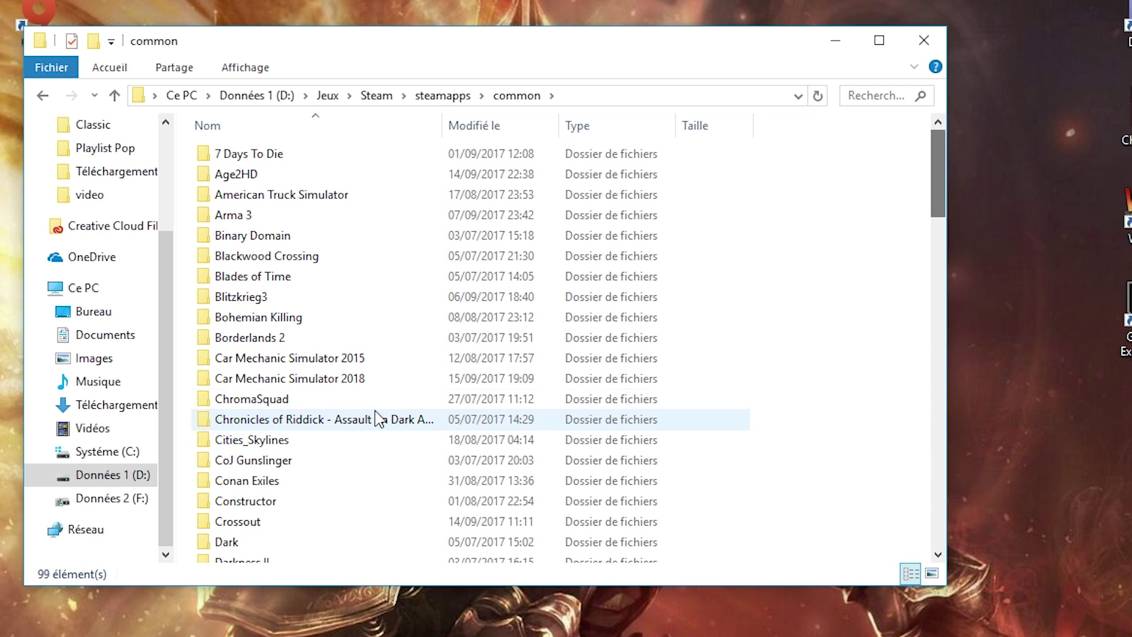
Open the Car Mechanic Simulator 2018 folder and its cms2018_Data subfolder.
{"action": "double_click", "coordinate": [319, 380]}
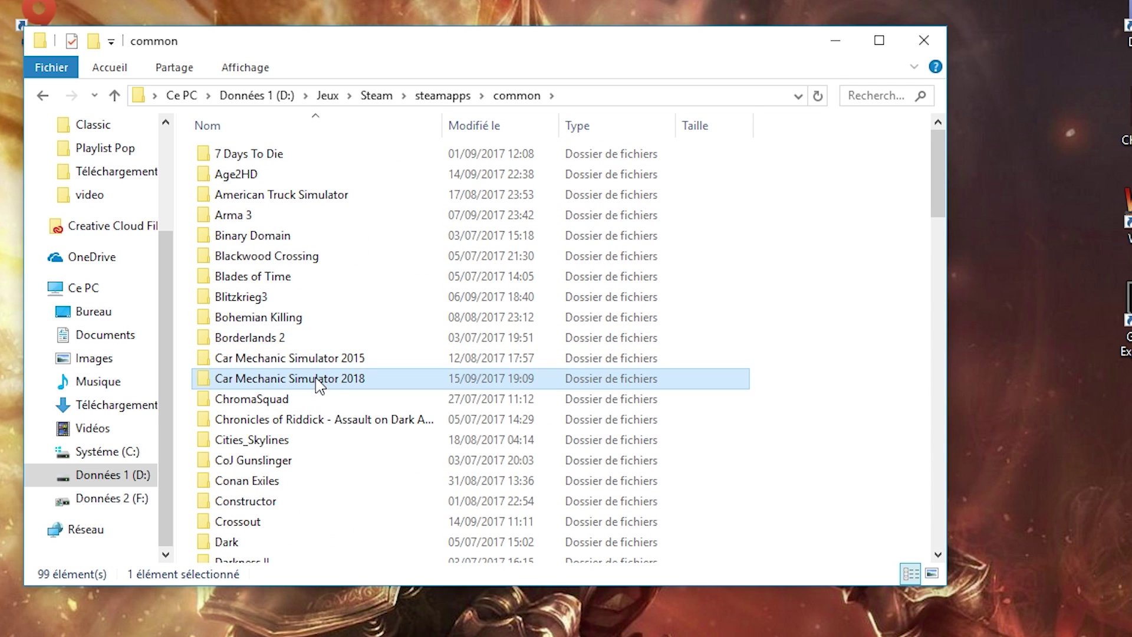
{"action": "left_click", "coordinate": [234, 174]}
{"action": "double_click", "coordinate": [264, 176]}
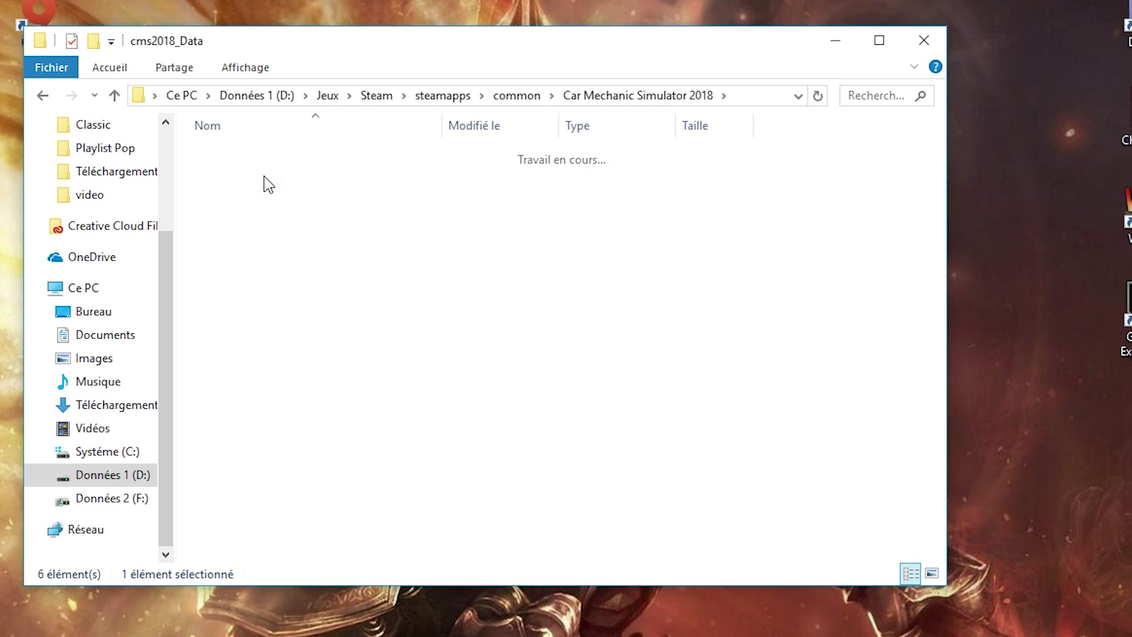
Look into the _CommonRedist and cms2018_Data folders and return to the game's main folder.
{"action": "left_click", "coordinate": [43, 95]}
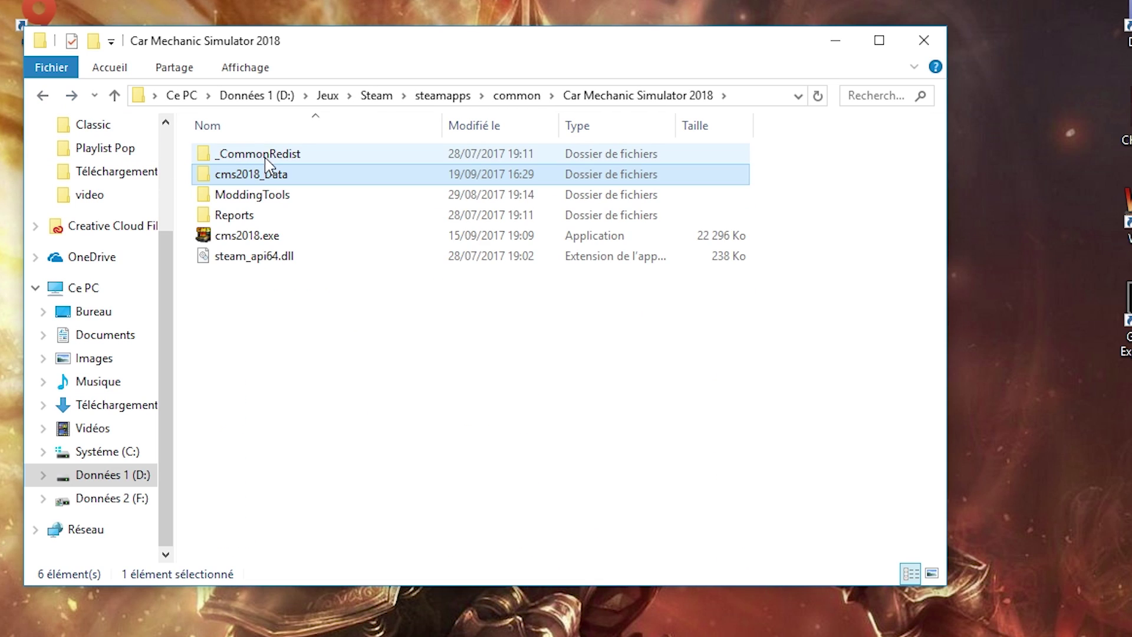
{"action": "double_click", "coordinate": [265, 156]}
{"action": "left_click", "coordinate": [43, 96]}
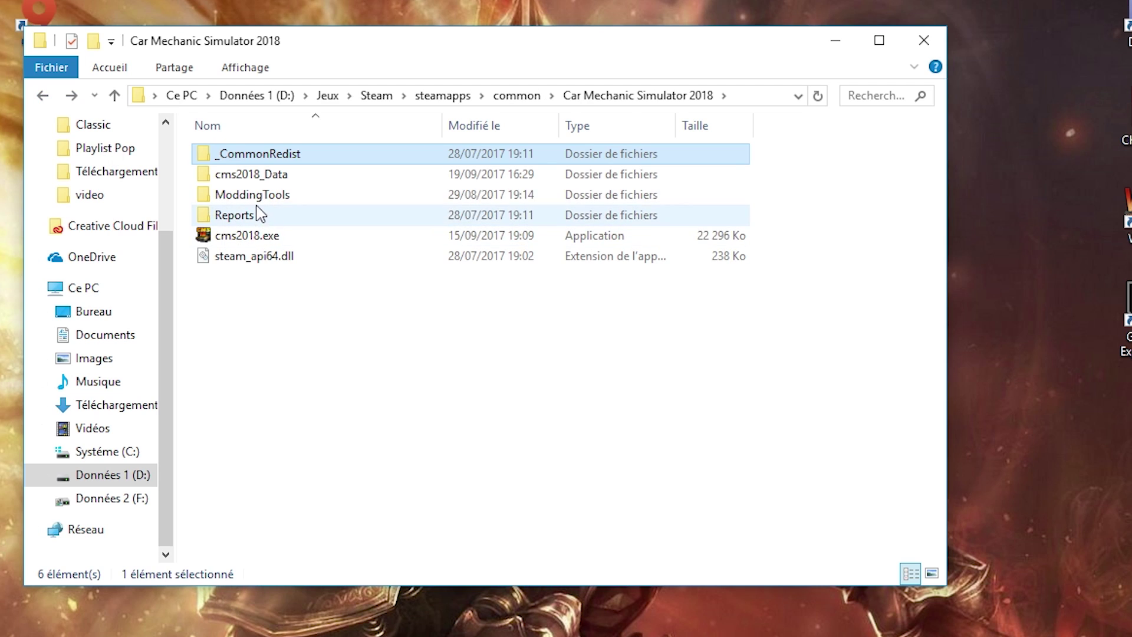
{"action": "double_click", "coordinate": [260, 176]}
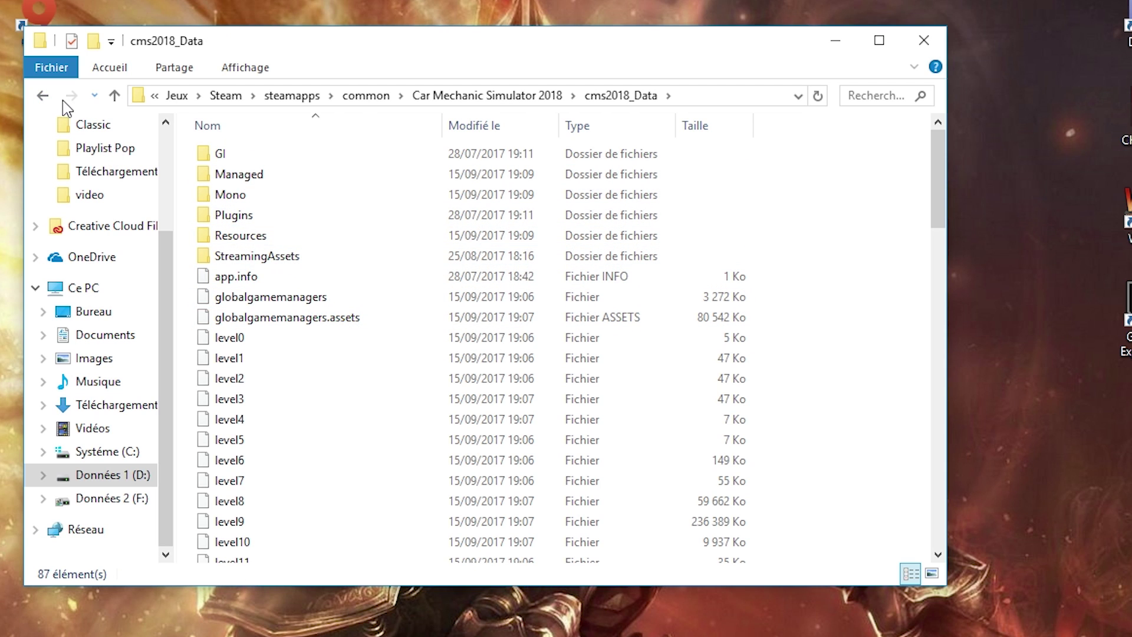
{"action": "left_click", "coordinate": [42, 95]}
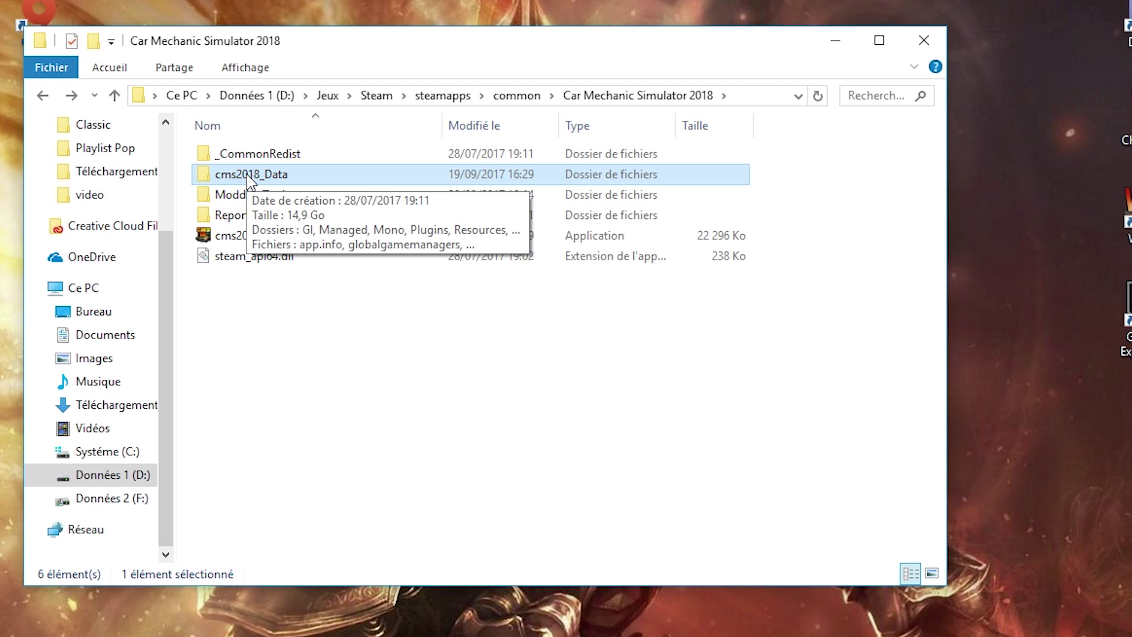
Open the StreamingAssets folder inside cms2018_Data.
{"action": "double_click", "coordinate": [276, 255]}
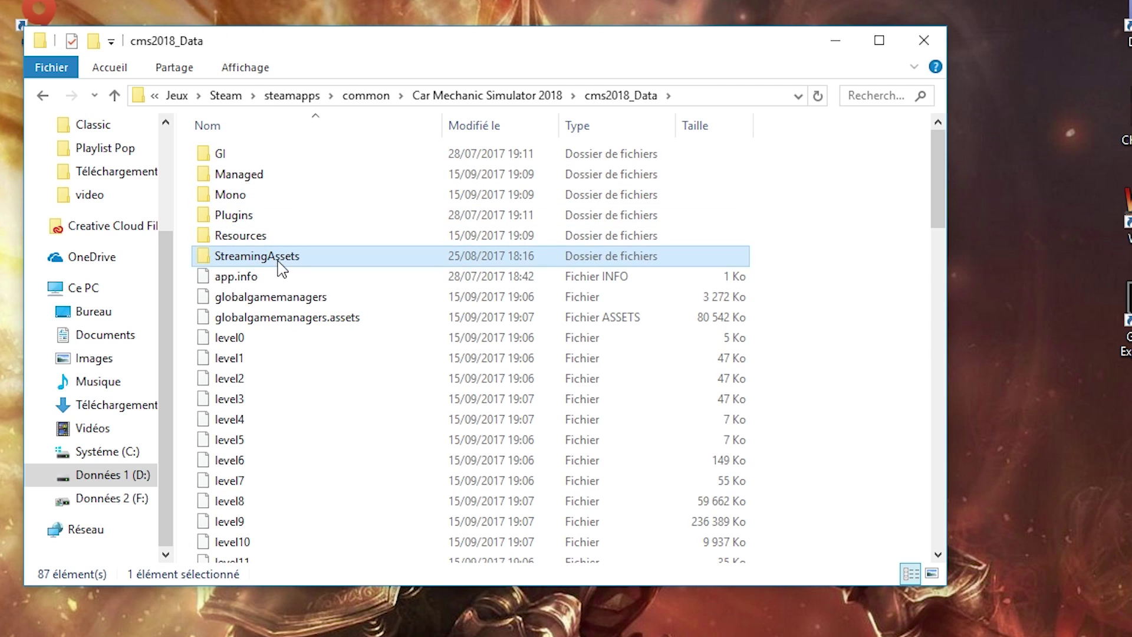
{"action": "left_click", "coordinate": [49, 95]}
{"action": "double_click", "coordinate": [252, 257]}
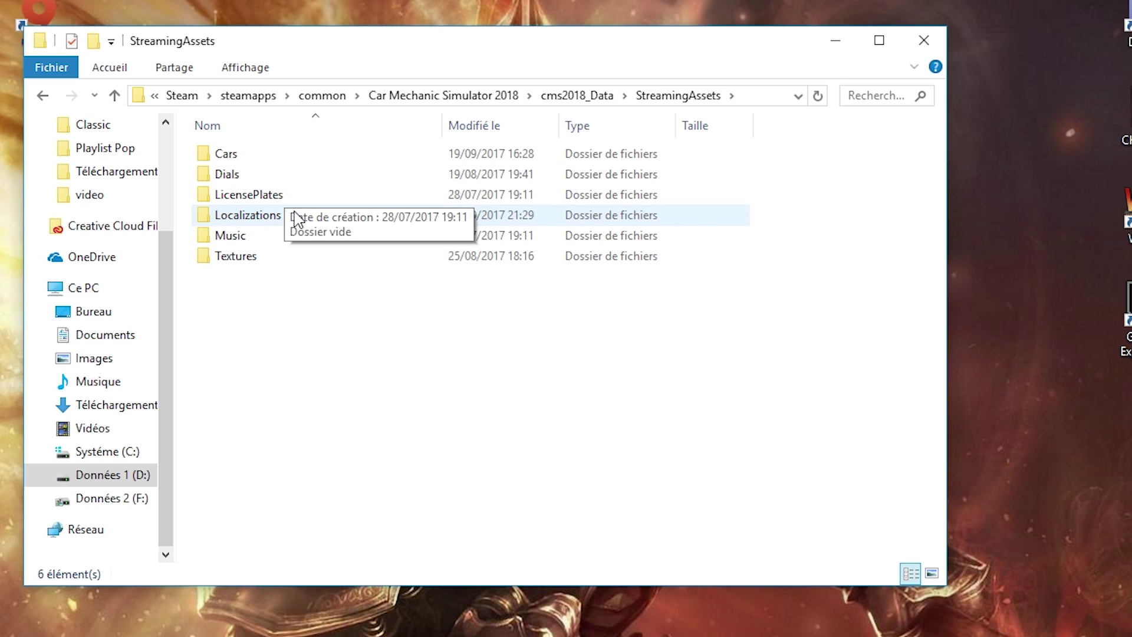
Open the Music folder and look through the tracks in its Music0 and Music1 subfolders.
{"action": "double_click", "coordinate": [256, 237]}
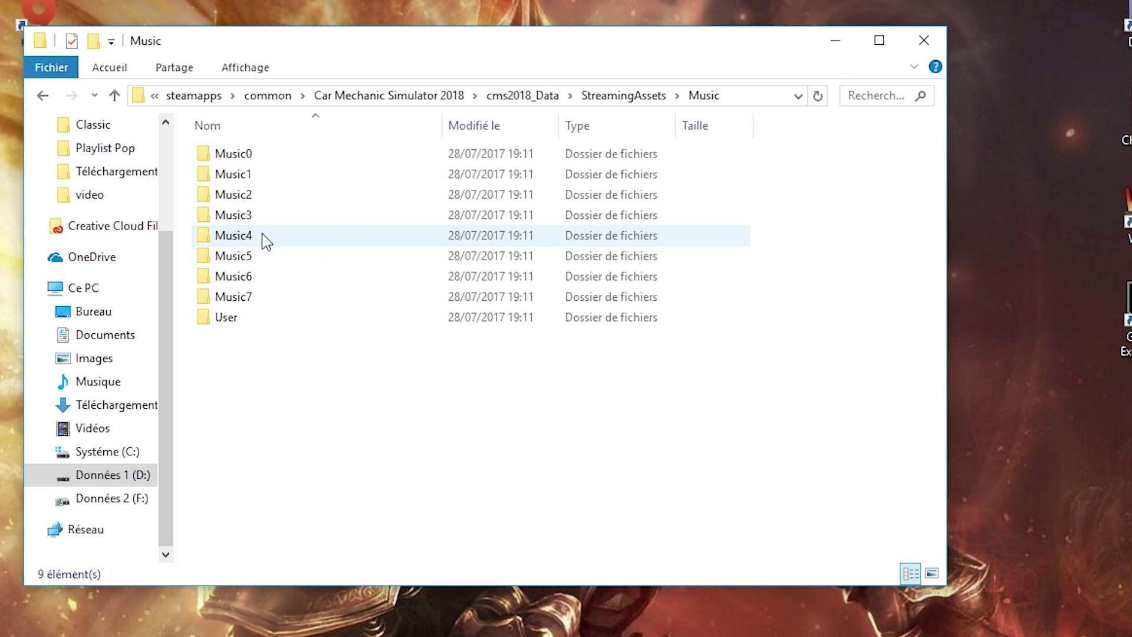
{"action": "double_click", "coordinate": [253, 155]}
{"action": "scroll", "coordinate": [826, 177], "scroll_direction": "down", "scroll_amount": 8}
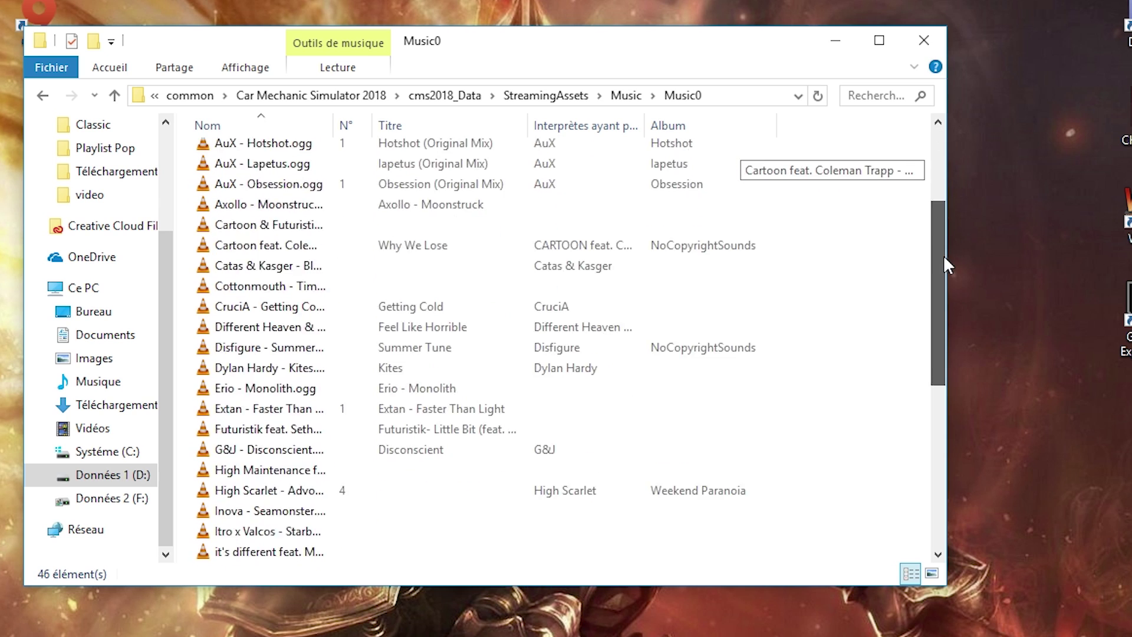
{"action": "left_click", "coordinate": [42, 96]}
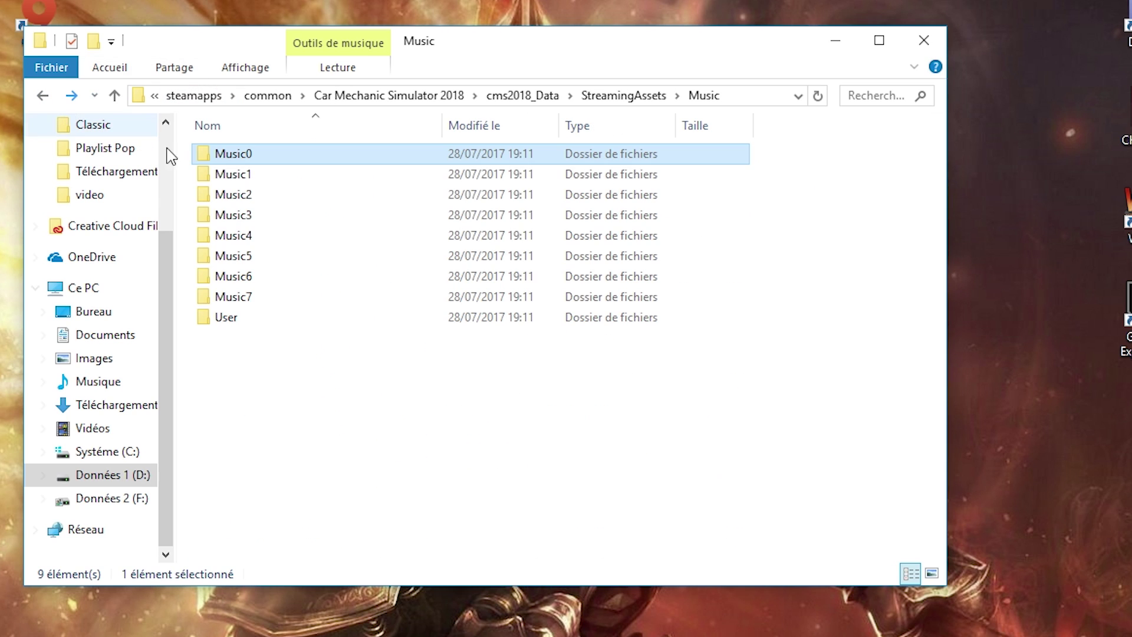
{"action": "double_click", "coordinate": [263, 175]}
{"action": "scroll", "coordinate": [263, 176], "scroll_direction": "down", "scroll_amount": 5}
{"action": "left_click", "coordinate": [44, 96]}
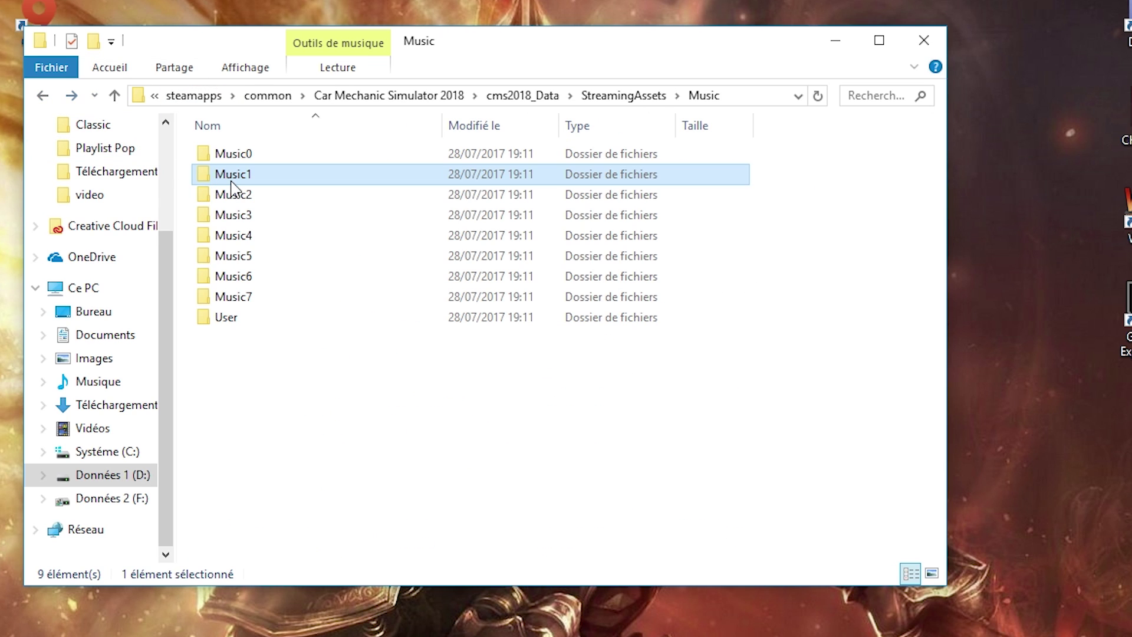
Look through the Music2, Music3 and User music folders, then return to StreamingAssets.
{"action": "double_click", "coordinate": [241, 193]}
{"action": "scroll", "coordinate": [359, 236], "scroll_direction": "down", "scroll_amount": 6}
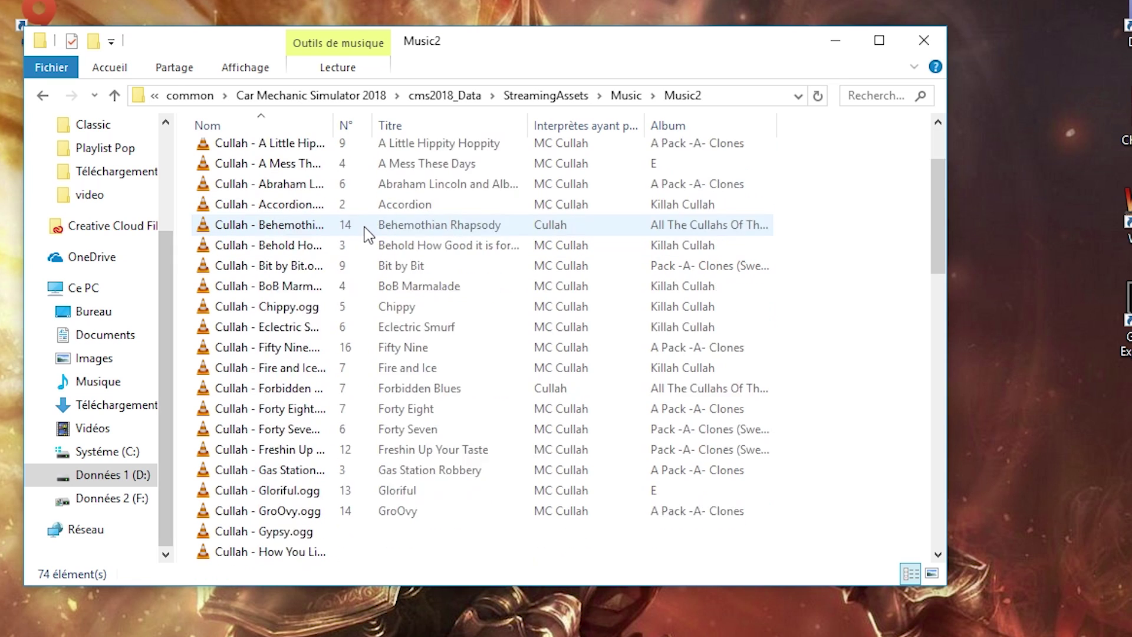
{"action": "left_click", "coordinate": [43, 95]}
{"action": "double_click", "coordinate": [250, 219]}
{"action": "scroll", "coordinate": [241, 239], "scroll_direction": "down", "scroll_amount": 2}
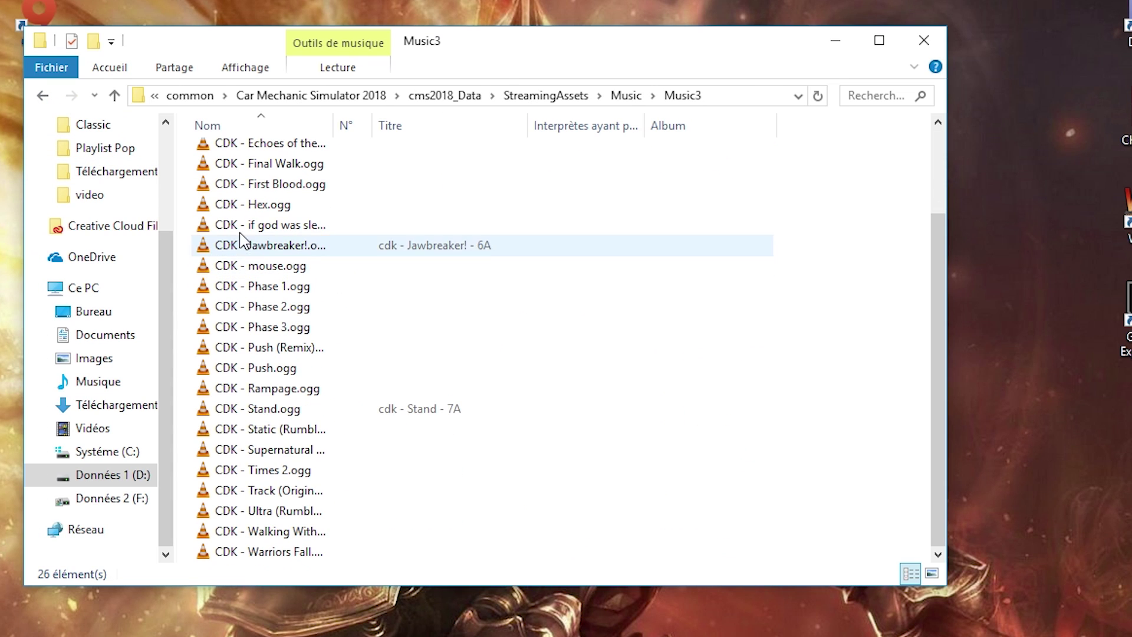
{"action": "left_click", "coordinate": [43, 97]}
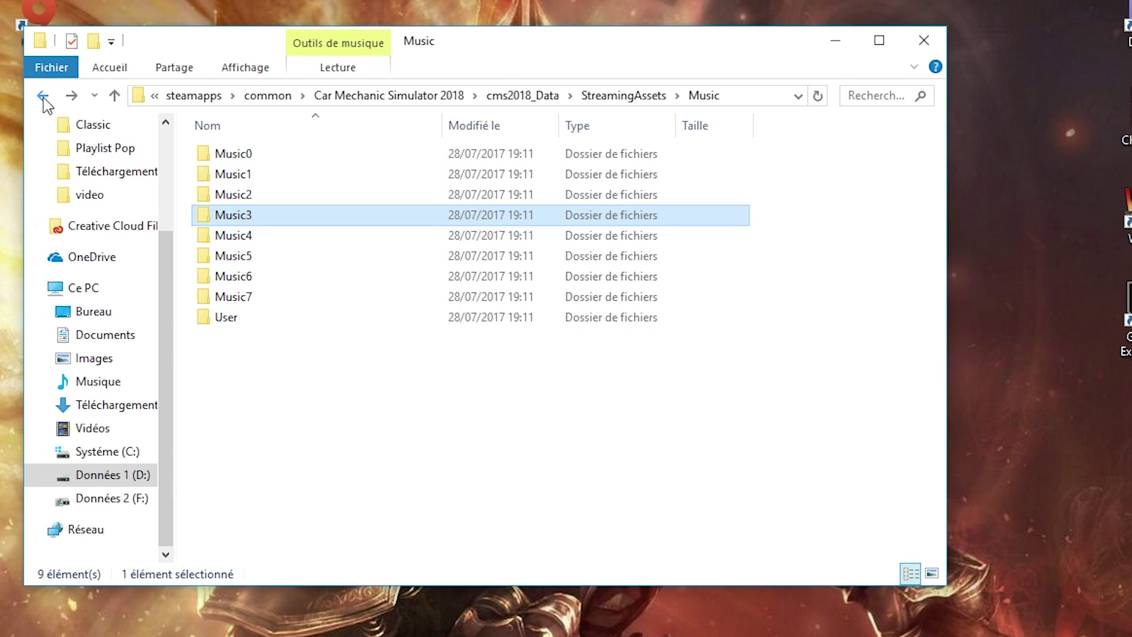
{"action": "double_click", "coordinate": [238, 317]}
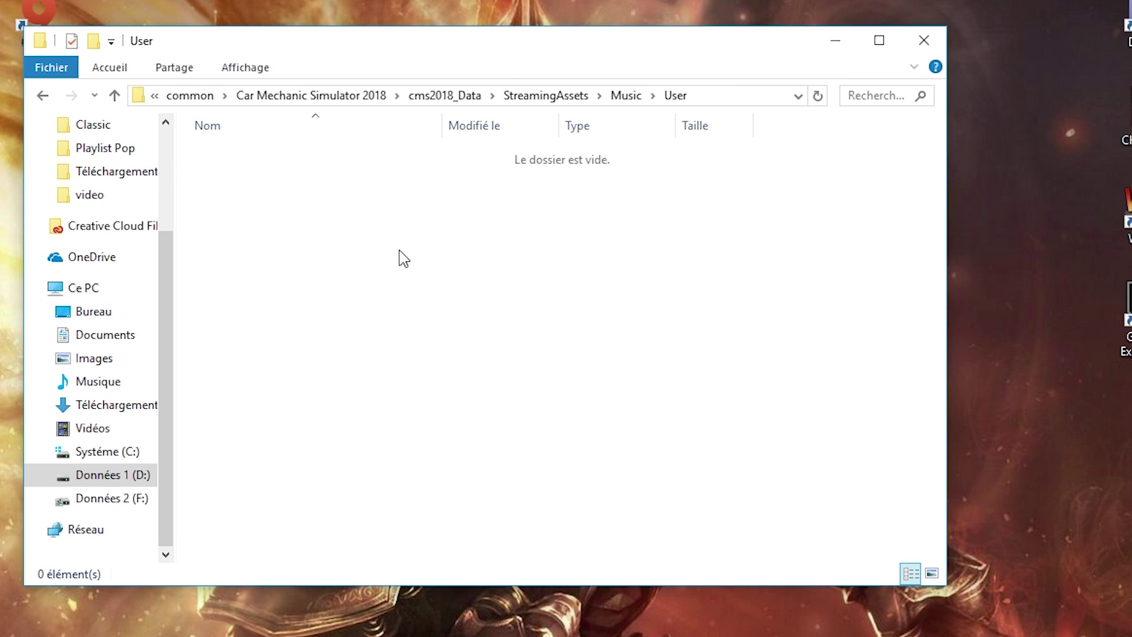
{"action": "left_click", "coordinate": [48, 98]}
{"action": "left_click", "coordinate": [43, 99]}
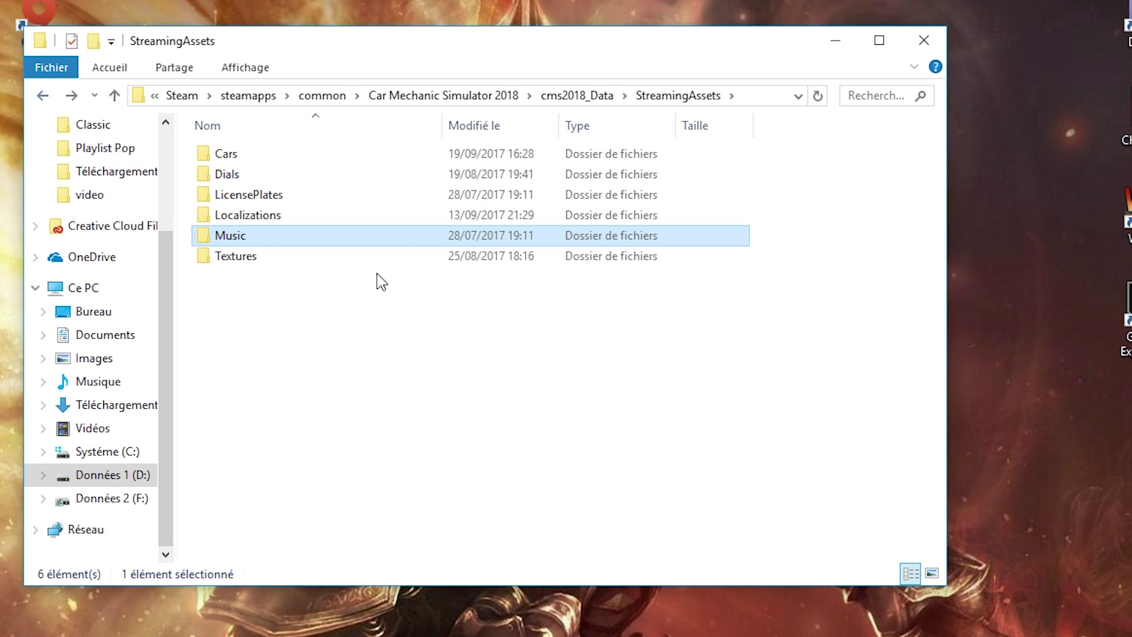
Open the GarageBanner folder inside Textures, view garagebanner.png and close the image.
{"action": "double_click", "coordinate": [234, 257]}
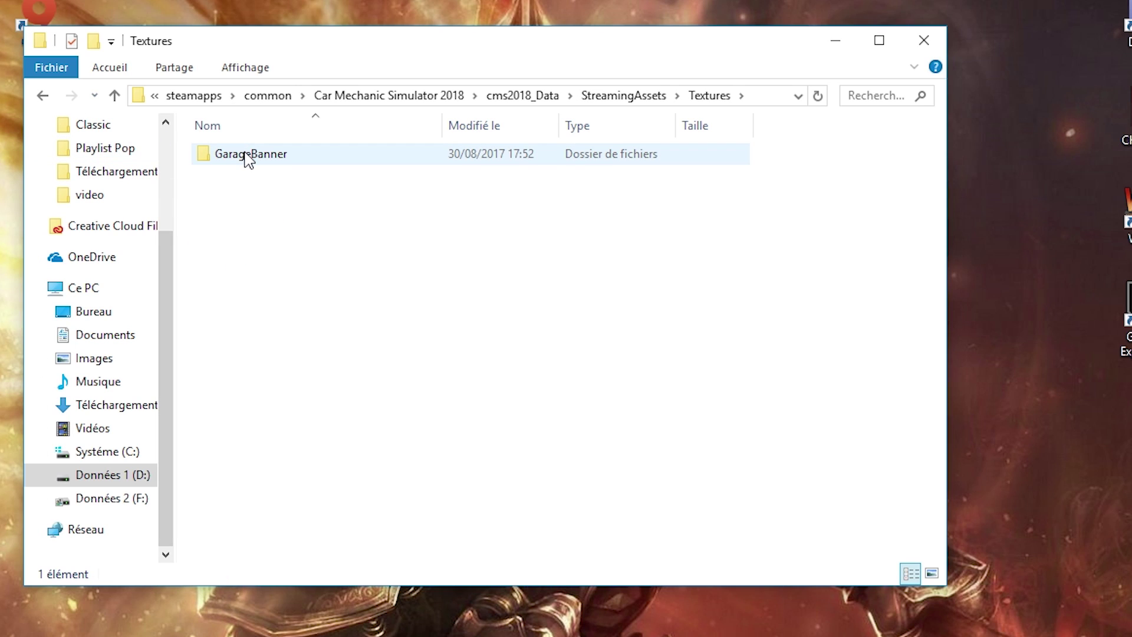
{"action": "double_click", "coordinate": [246, 155]}
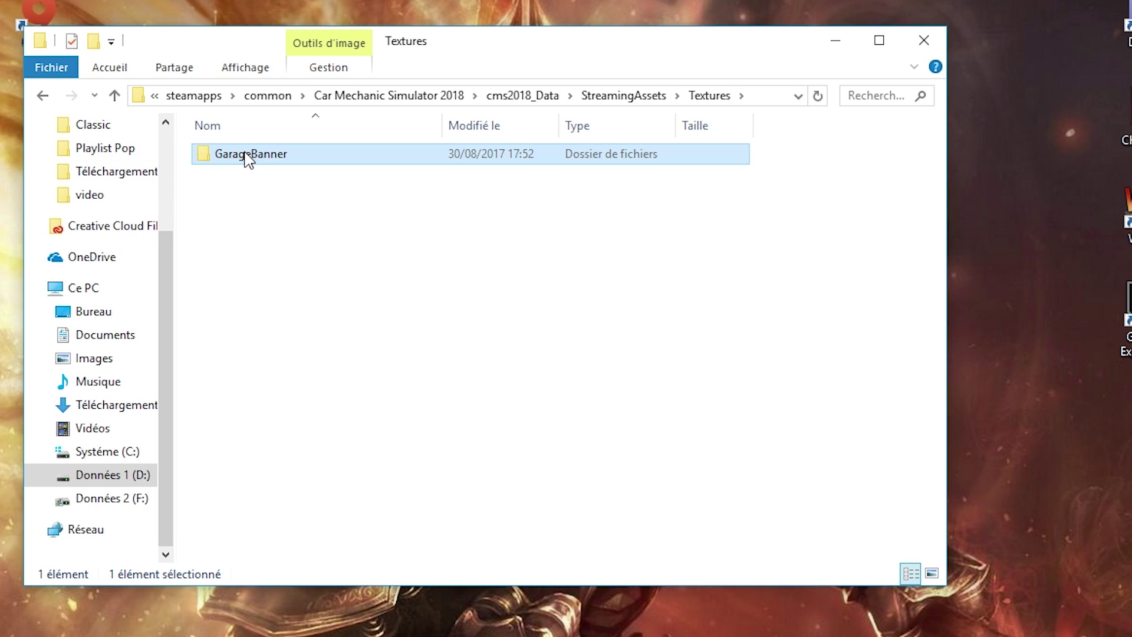
{"action": "double_click", "coordinate": [232, 217]}
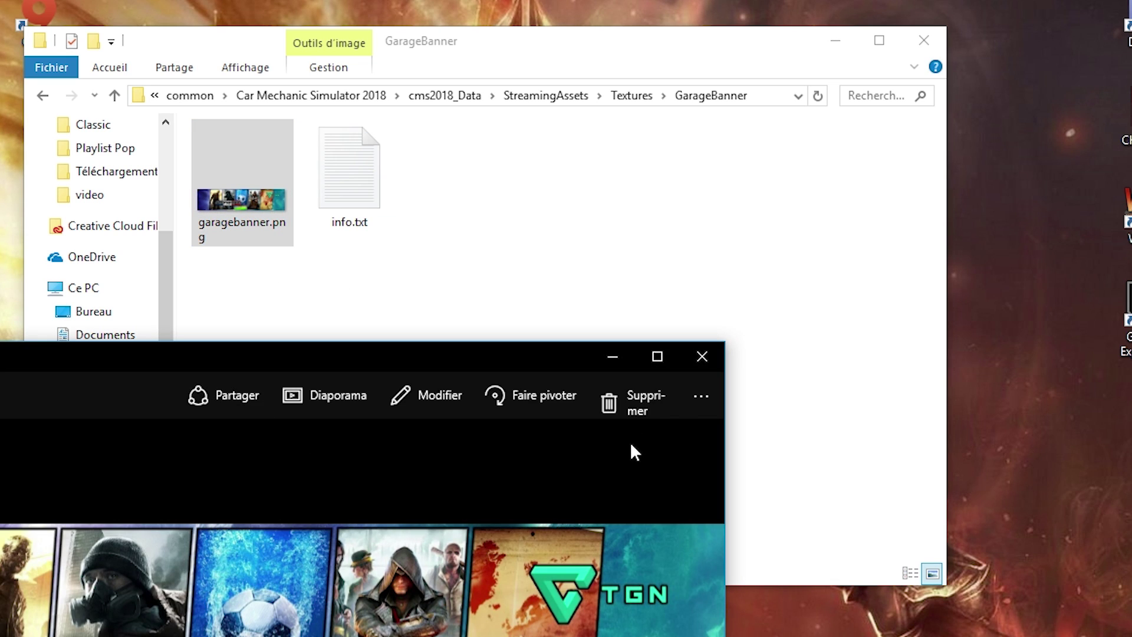
{"action": "left_click", "coordinate": [701, 357]}
Read the banner resolution and ratio in info.txt, close it and return to the StreamingAssets folder.
{"action": "double_click", "coordinate": [336, 203]}
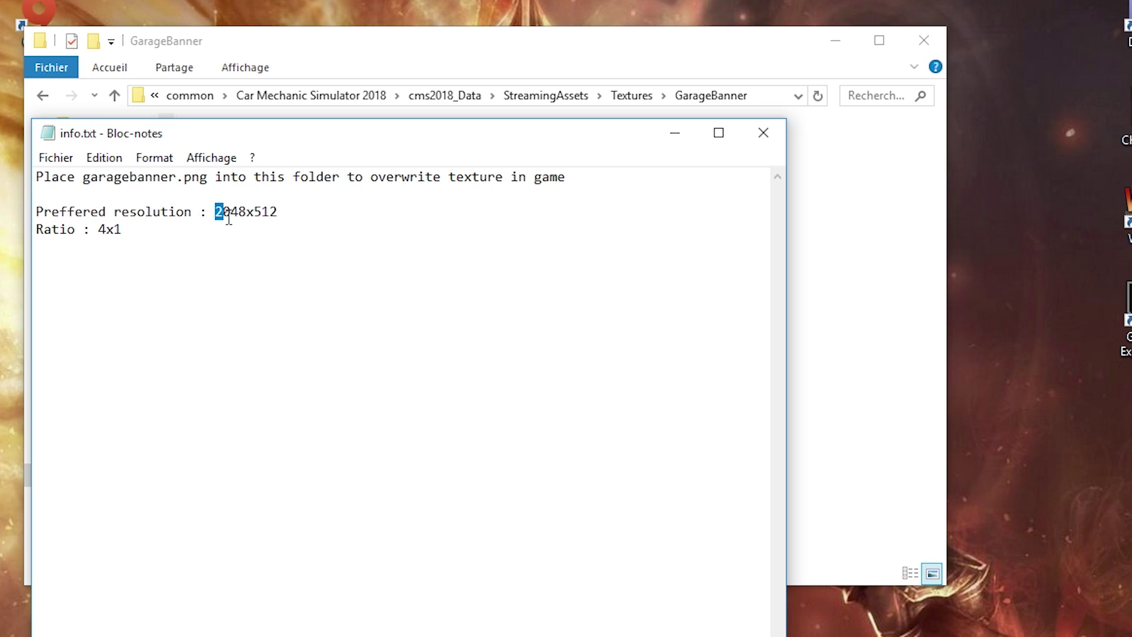
{"action": "left_click", "coordinate": [763, 132]}
{"action": "left_click", "coordinate": [242, 206]}
{"action": "left_click", "coordinate": [317, 275]}
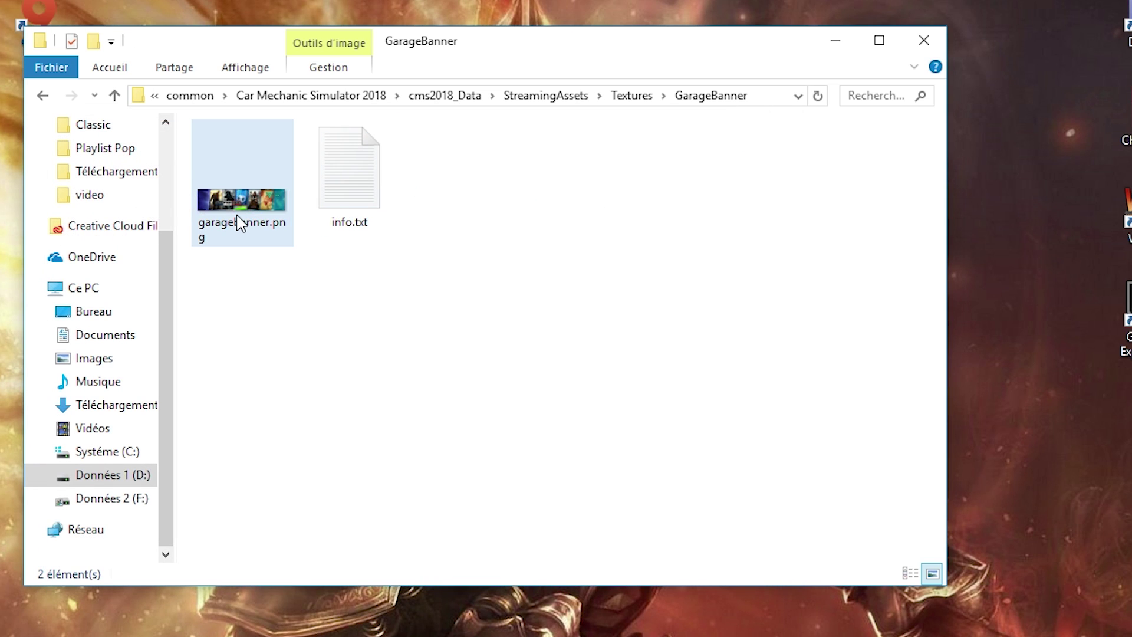
{"action": "left_click", "coordinate": [42, 102]}
{"action": "left_click", "coordinate": [45, 101]}
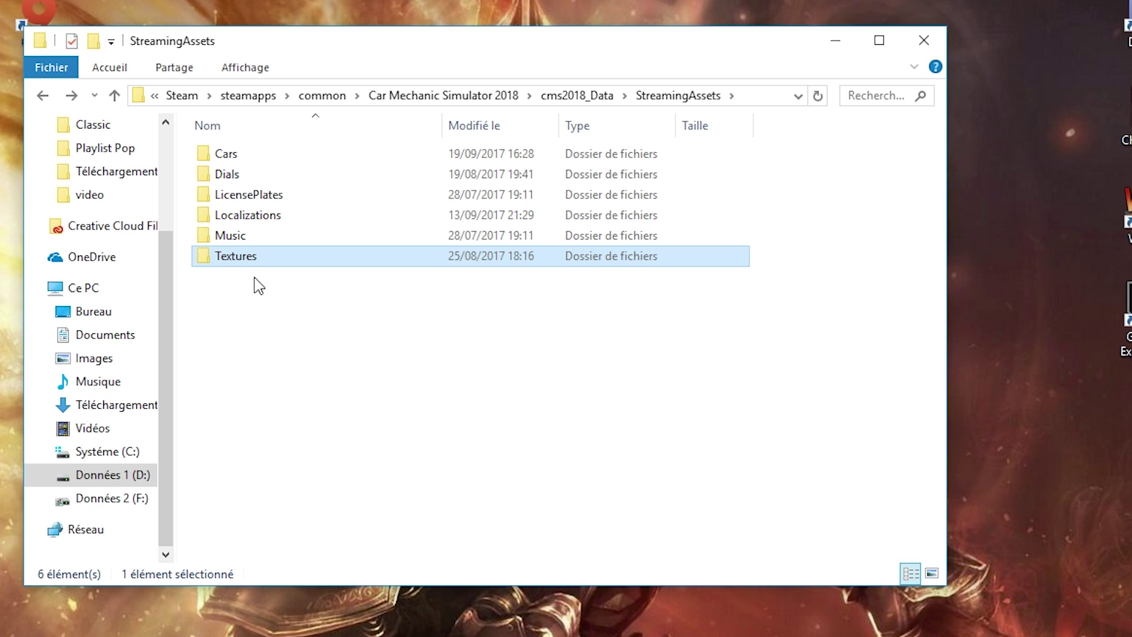
Check the LicensePlates folder and the Licznik_ContinentalGT folder inside Dials, returning to the Dials list.
{"action": "double_click", "coordinate": [251, 197]}
{"action": "left_click", "coordinate": [48, 96]}
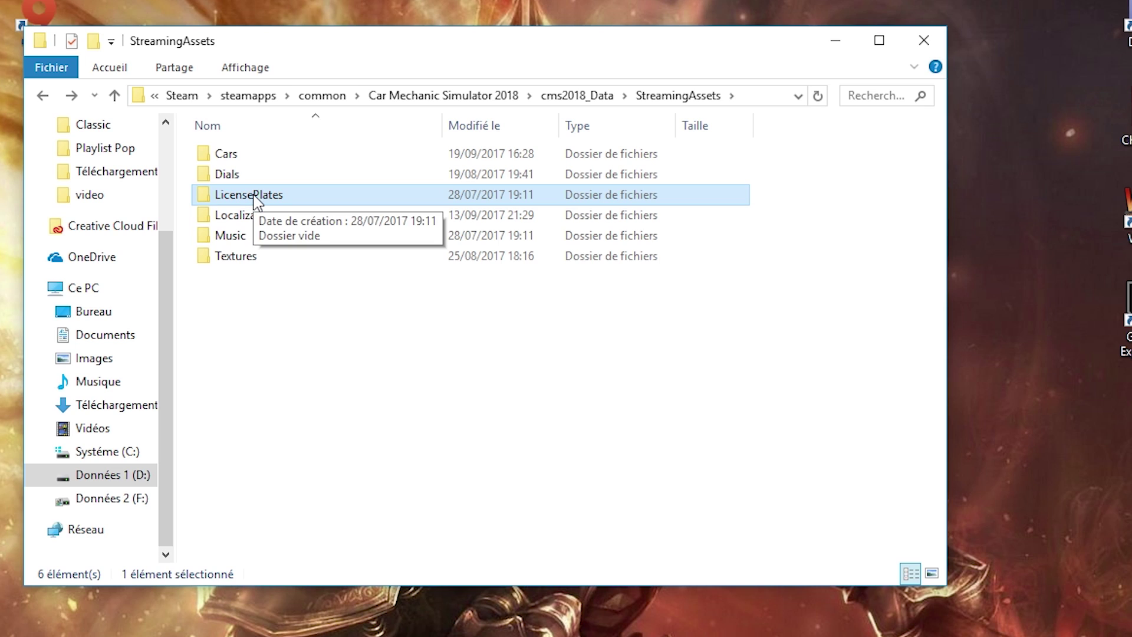
{"action": "double_click", "coordinate": [231, 174]}
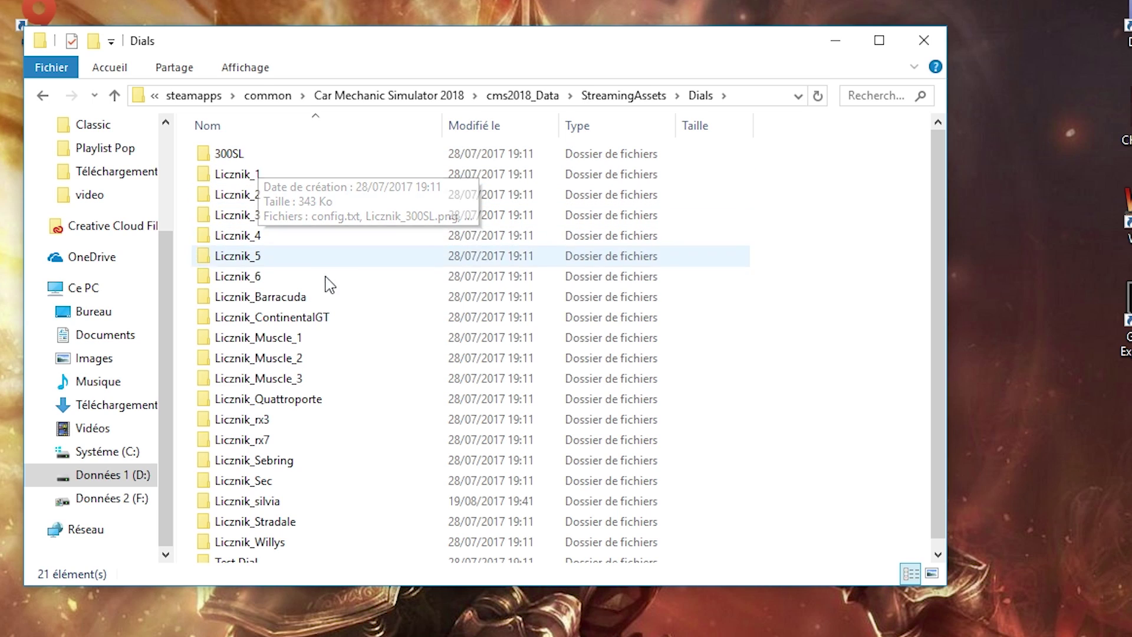
{"action": "double_click", "coordinate": [301, 317]}
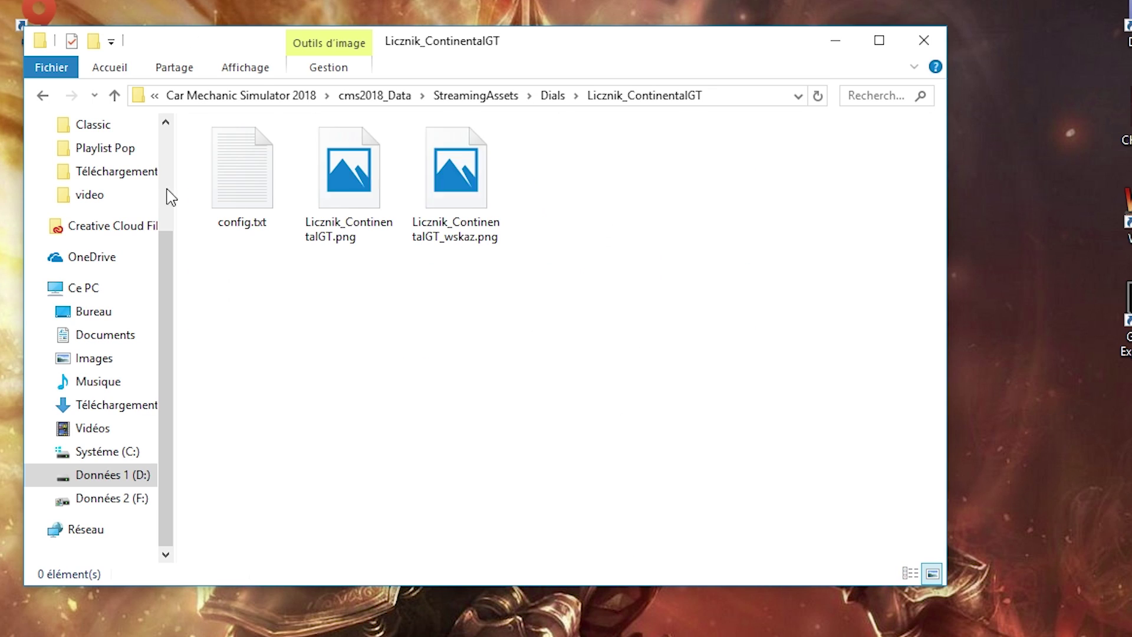
{"action": "left_click", "coordinate": [43, 97]}
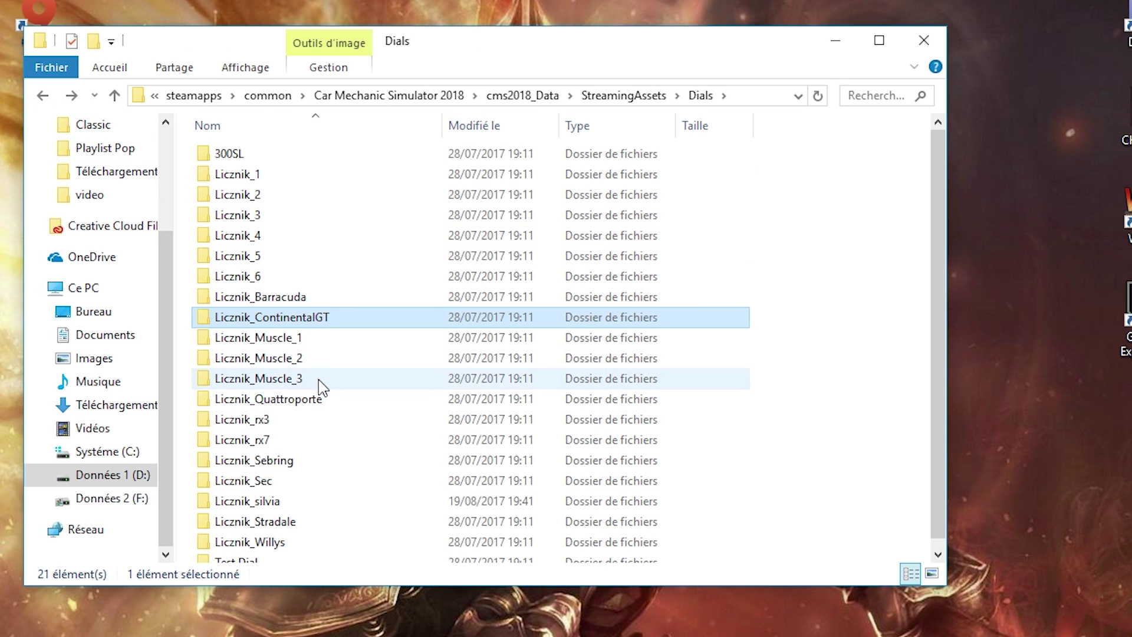
Compare the dial images in the Licznik_Muscle_1 and Licznik_ContinentalGT folders and return to StreamingAssets.
{"action": "double_click", "coordinate": [298, 336]}
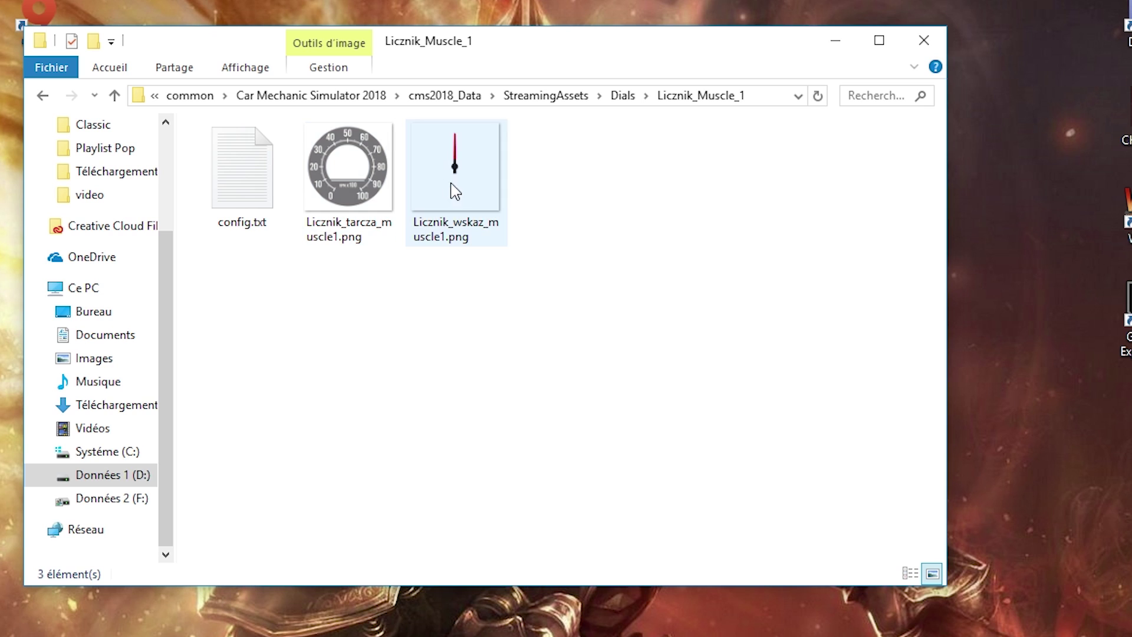
{"action": "left_click", "coordinate": [42, 96]}
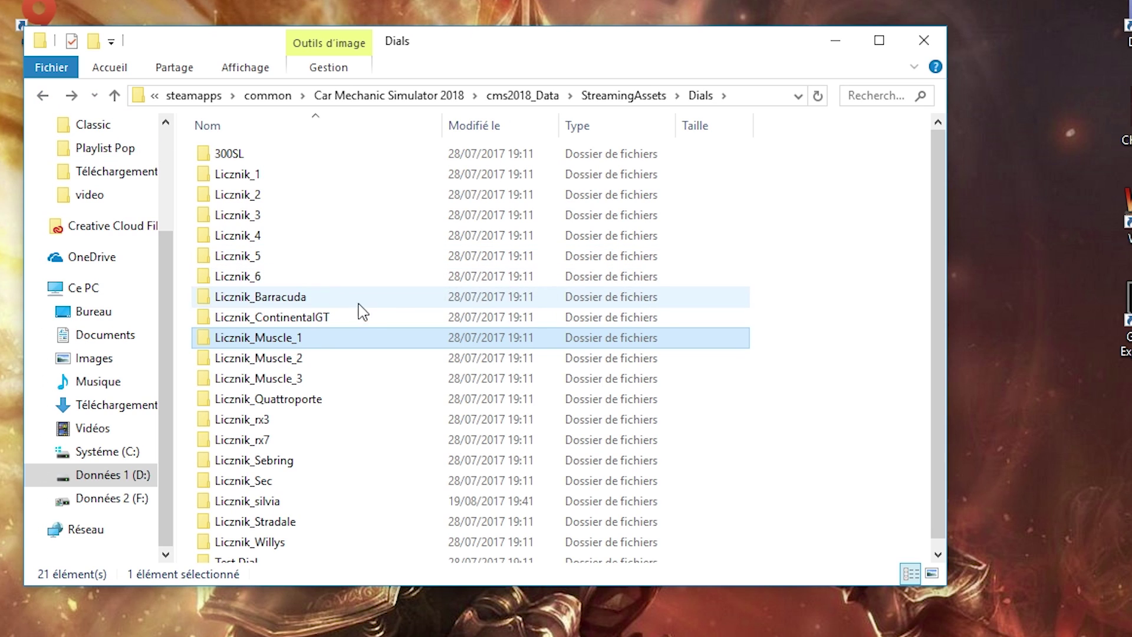
{"action": "double_click", "coordinate": [319, 321]}
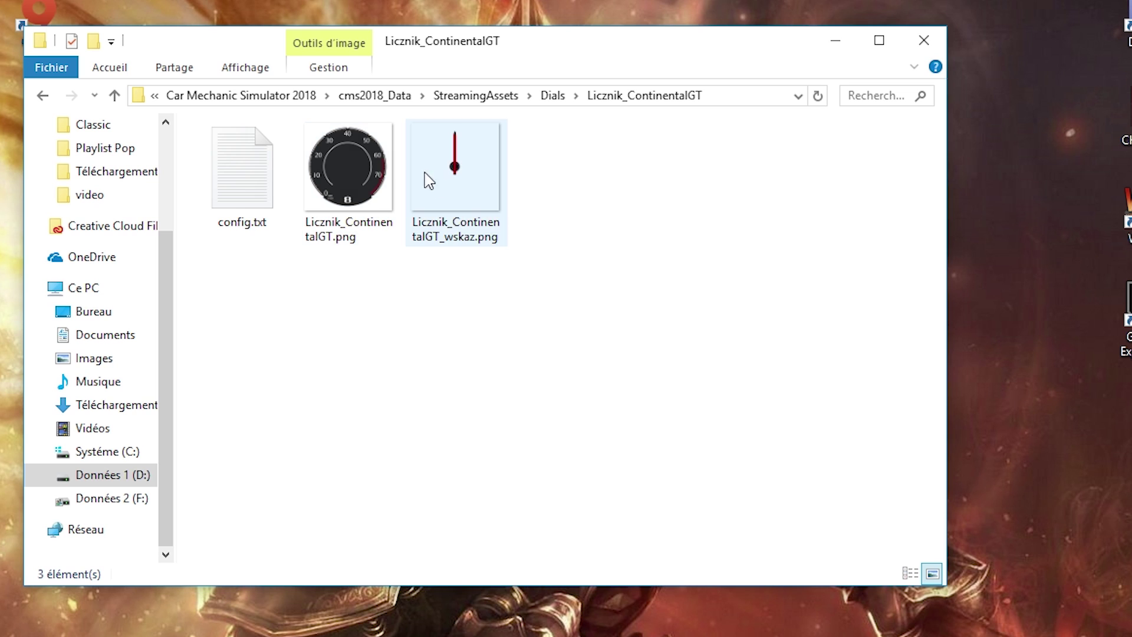
{"action": "left_click", "coordinate": [42, 96]}
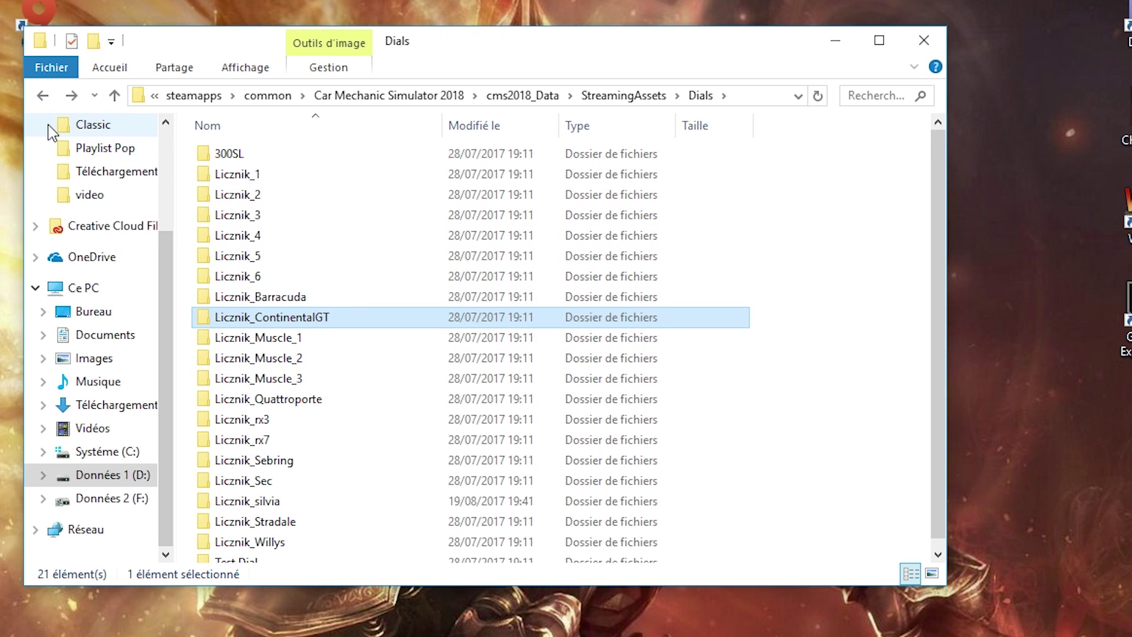
{"action": "left_click", "coordinate": [42, 96]}
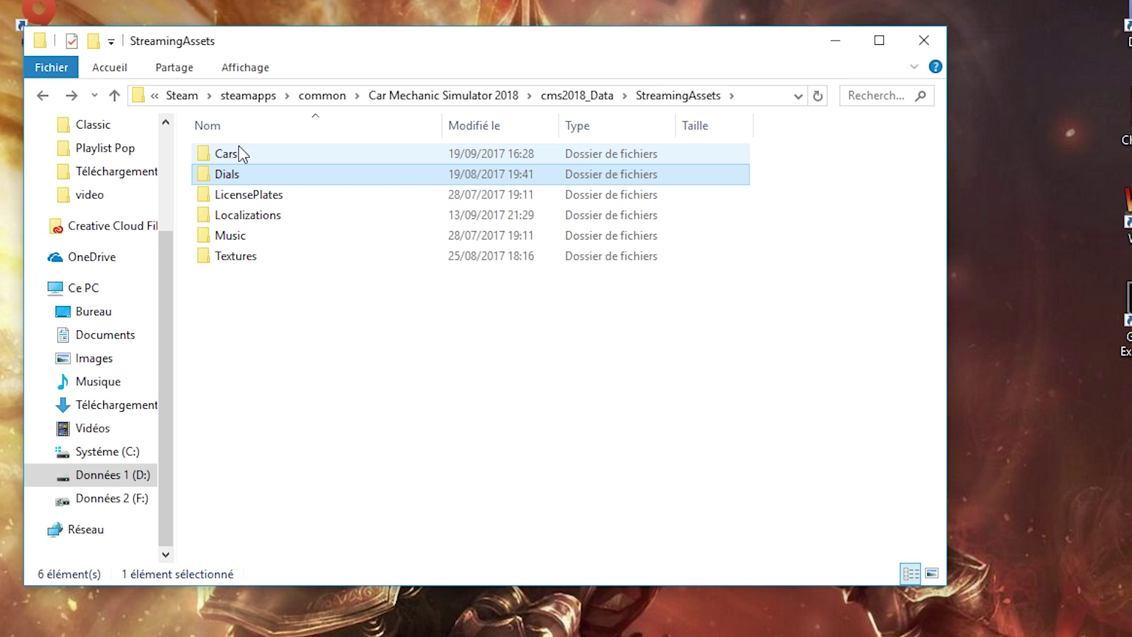
Open the Cars folder inside StreamingAssets and reposition its window so the car folder list is fully in view.
{"action": "double_click", "coordinate": [240, 154]}
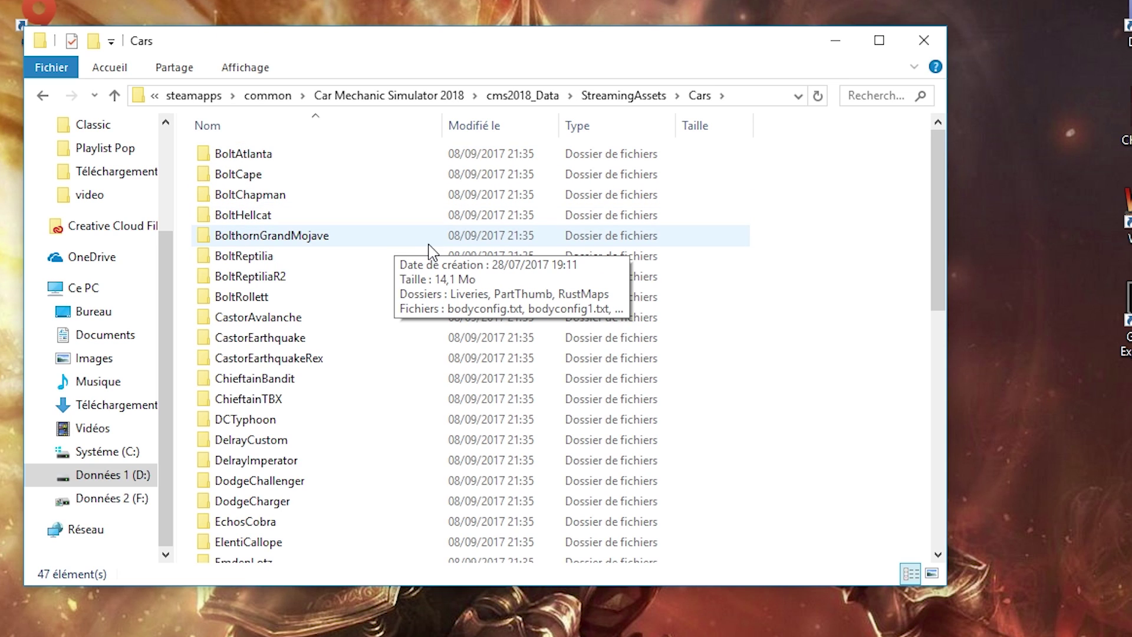
{"action": "left_click_drag", "start_coordinate": [935, 162], "coordinate": [939, 189]}
{"action": "scroll", "coordinate": [450, 326], "scroll_direction": "down", "scroll_amount": 3}
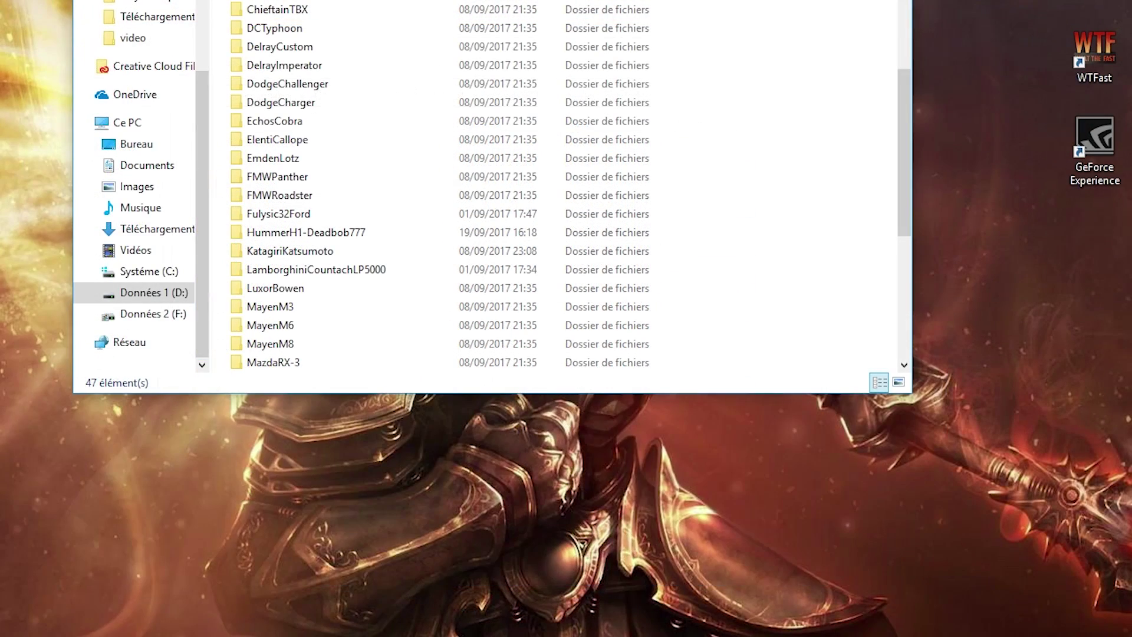
{"action": "left_click_drag", "start_coordinate": [441, 0], "coordinate": [478, 84]}
{"action": "left_click_drag", "start_coordinate": [487, 36], "coordinate": [487, 38]}
{"action": "left_click_drag", "start_coordinate": [422, 118], "coordinate": [413, 56]}
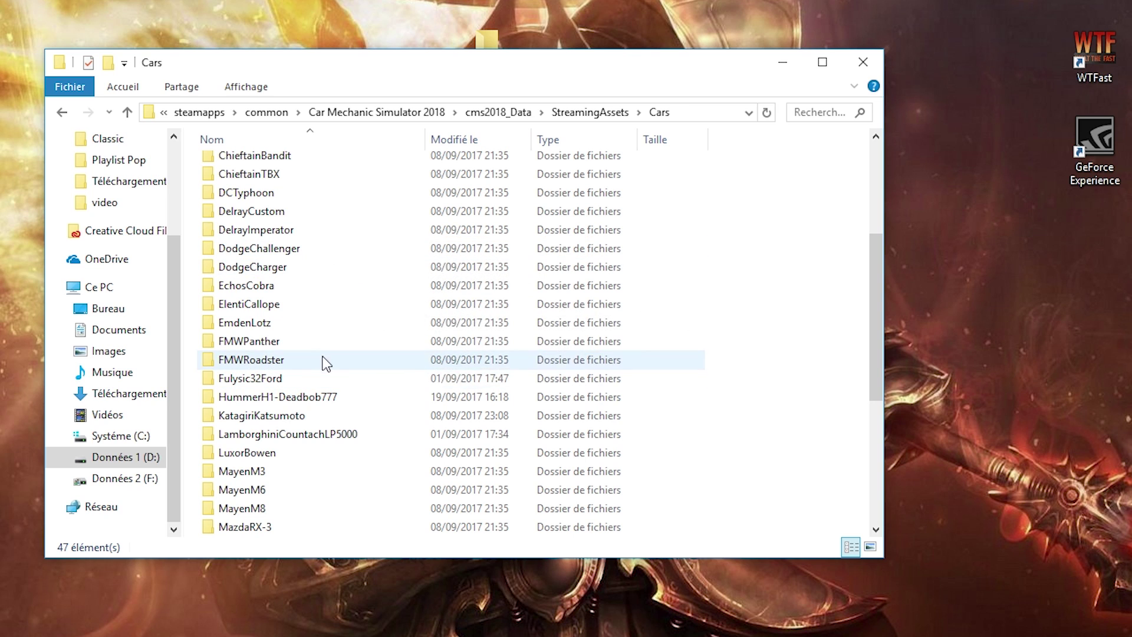
{"action": "left_click_drag", "start_coordinate": [367, 72], "coordinate": [354, 41]}
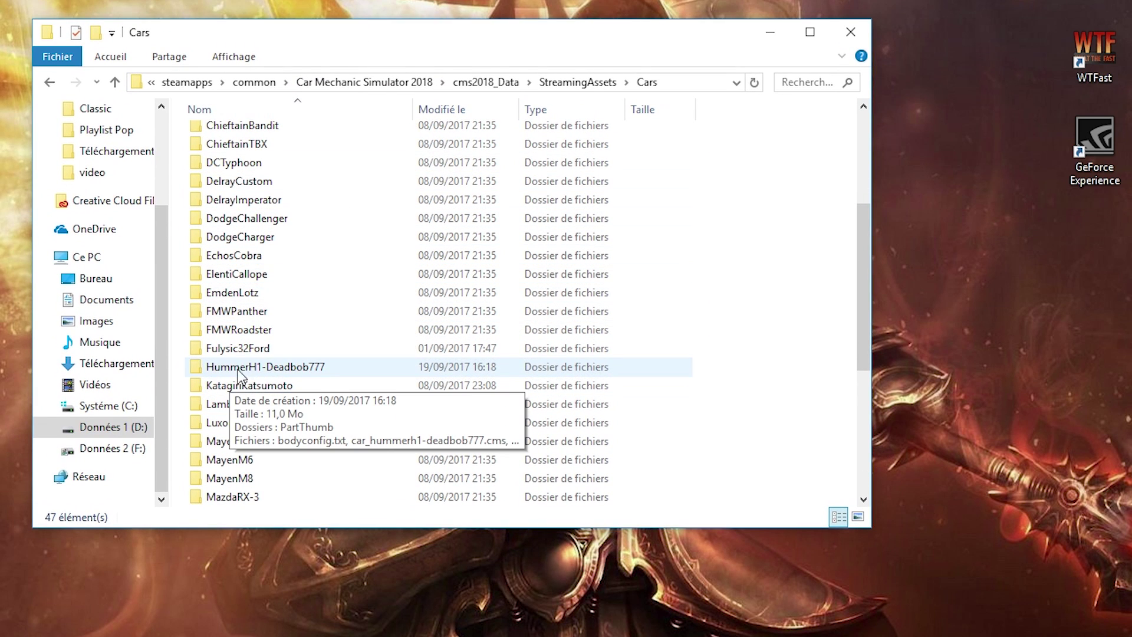
Look through the car folders in Cars, comparing the stock cars with mods such as Fulysic32Ford and HummerH1-Deadbob777.
{"action": "scroll", "coordinate": [347, 211], "scroll_direction": "up", "scroll_amount": 4}
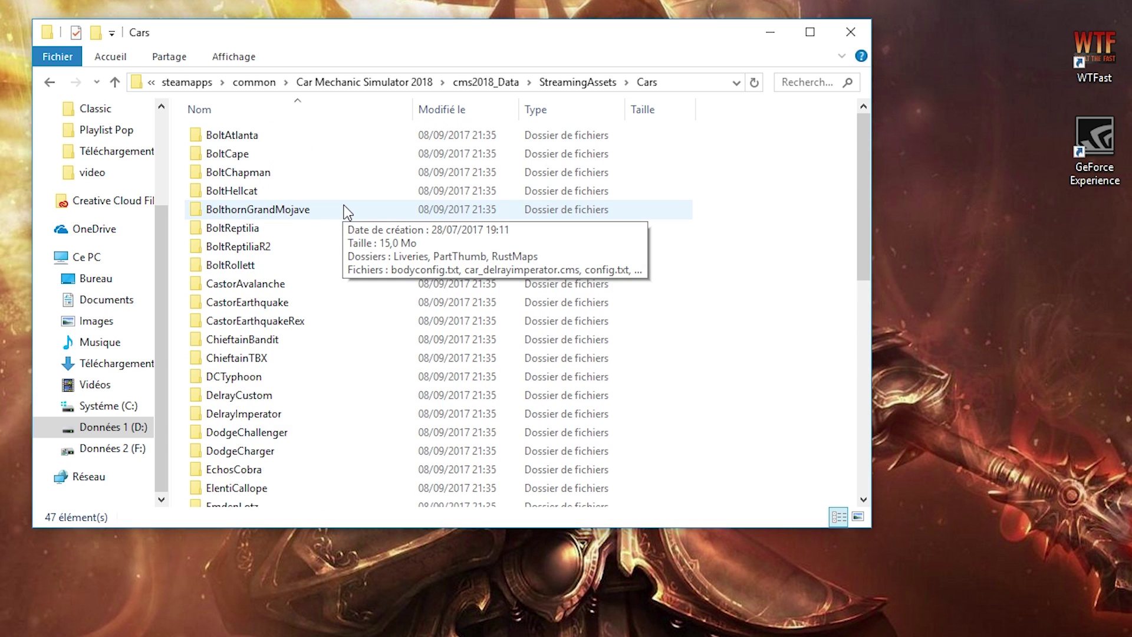
{"action": "scroll", "coordinate": [341, 204], "scroll_direction": "down", "scroll_amount": 2}
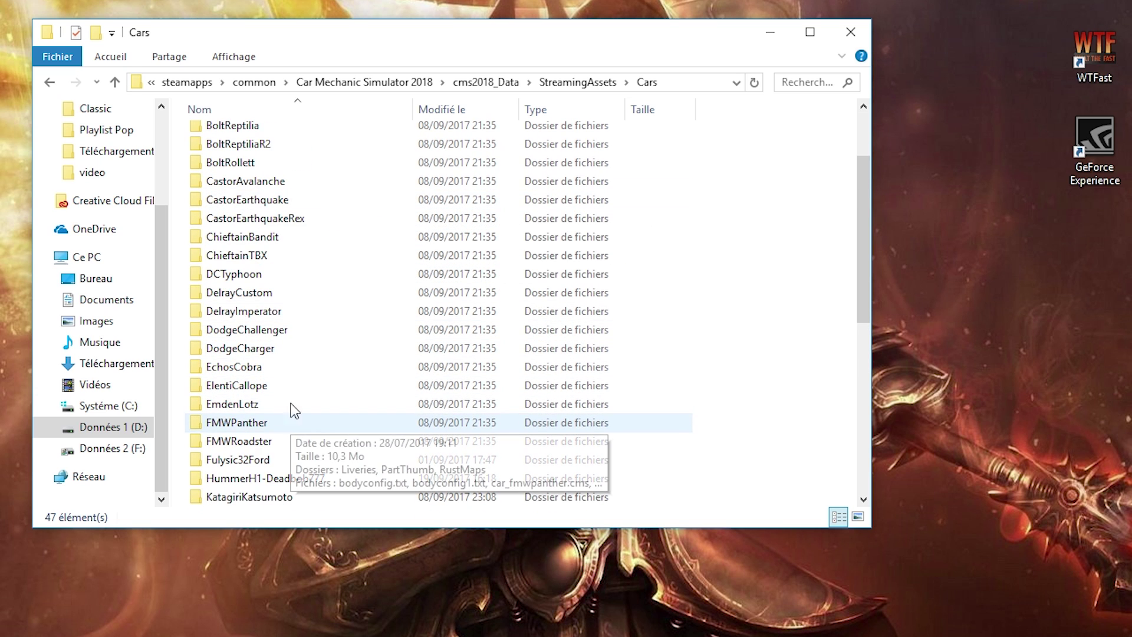
{"action": "scroll", "coordinate": [292, 401], "scroll_direction": "down", "scroll_amount": 1}
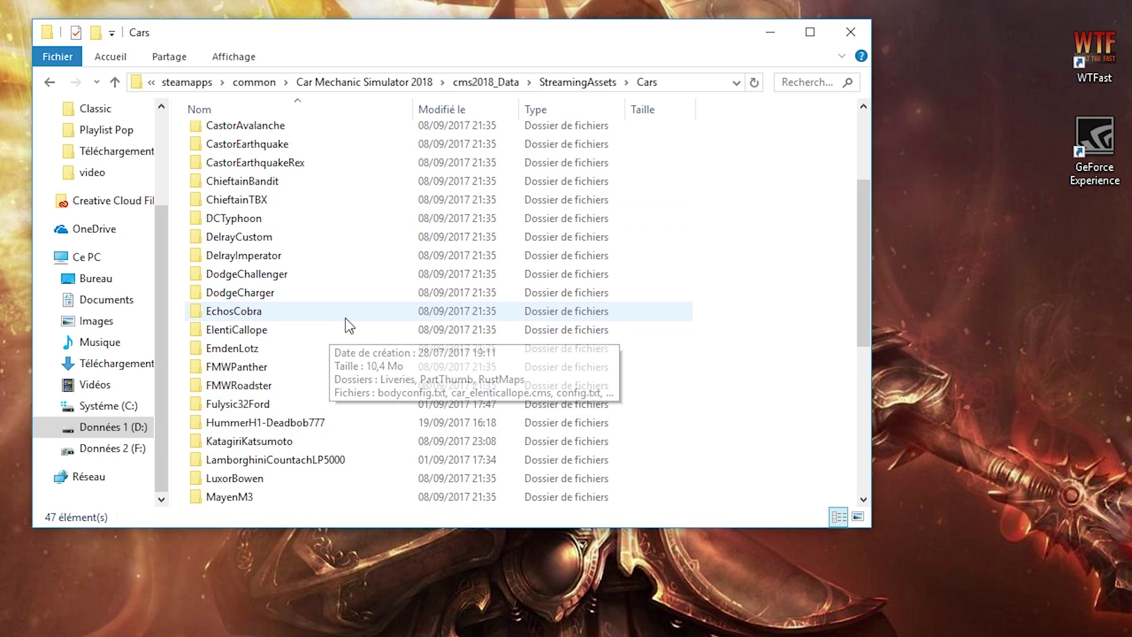
{"action": "left_click_drag", "start_coordinate": [864, 259], "coordinate": [837, 189]}
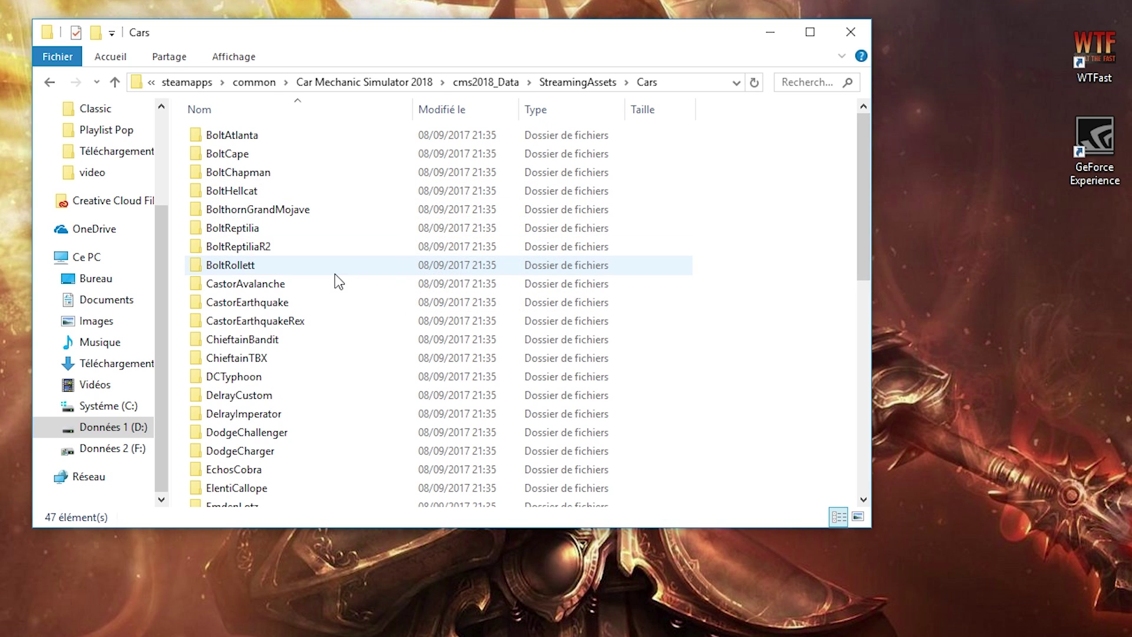
{"action": "mouse_move", "coordinate": [339, 282]}
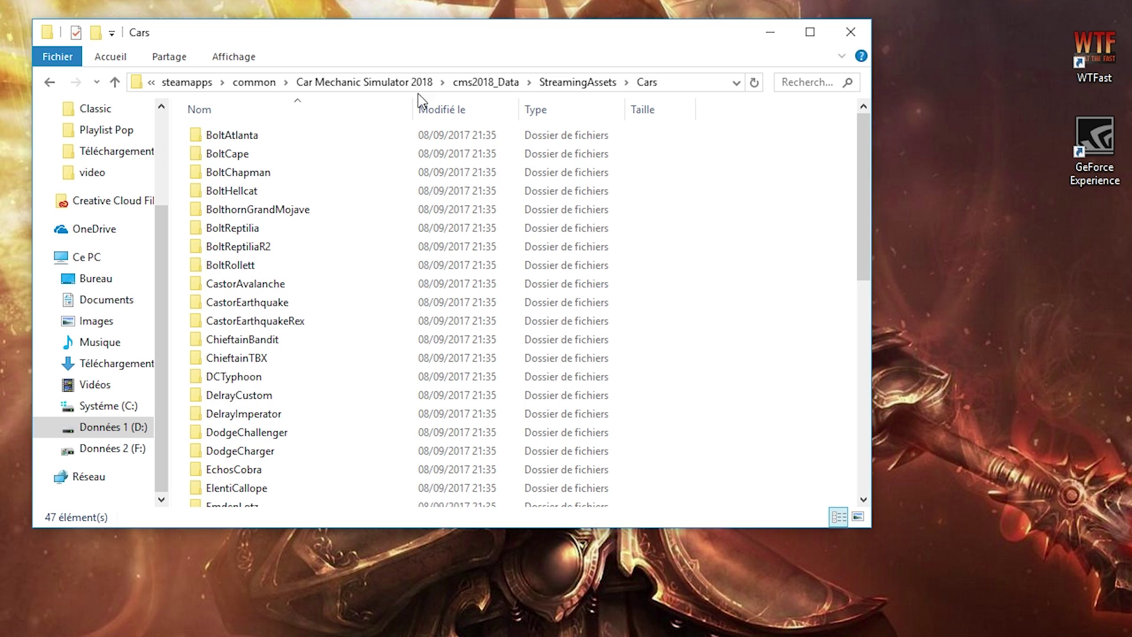
{"action": "left_click_drag", "start_coordinate": [863, 146], "coordinate": [864, 353]}
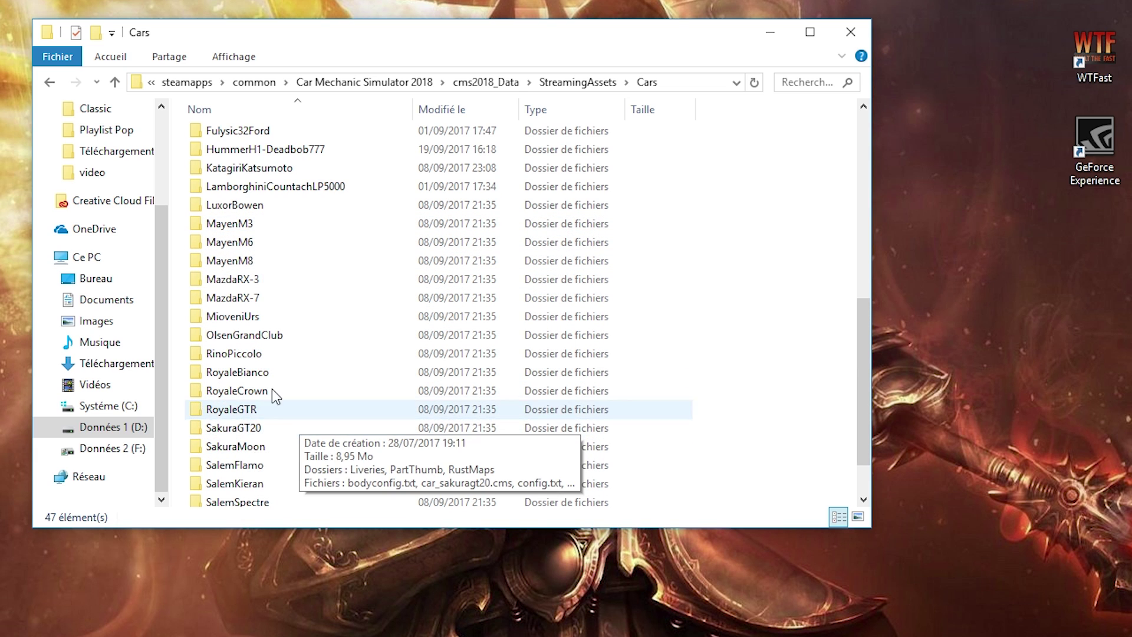
{"action": "scroll", "coordinate": [358, 319], "scroll_direction": "up", "scroll_amount": 4}
{"action": "scroll", "coordinate": [361, 312], "scroll_direction": "up", "scroll_amount": 2}
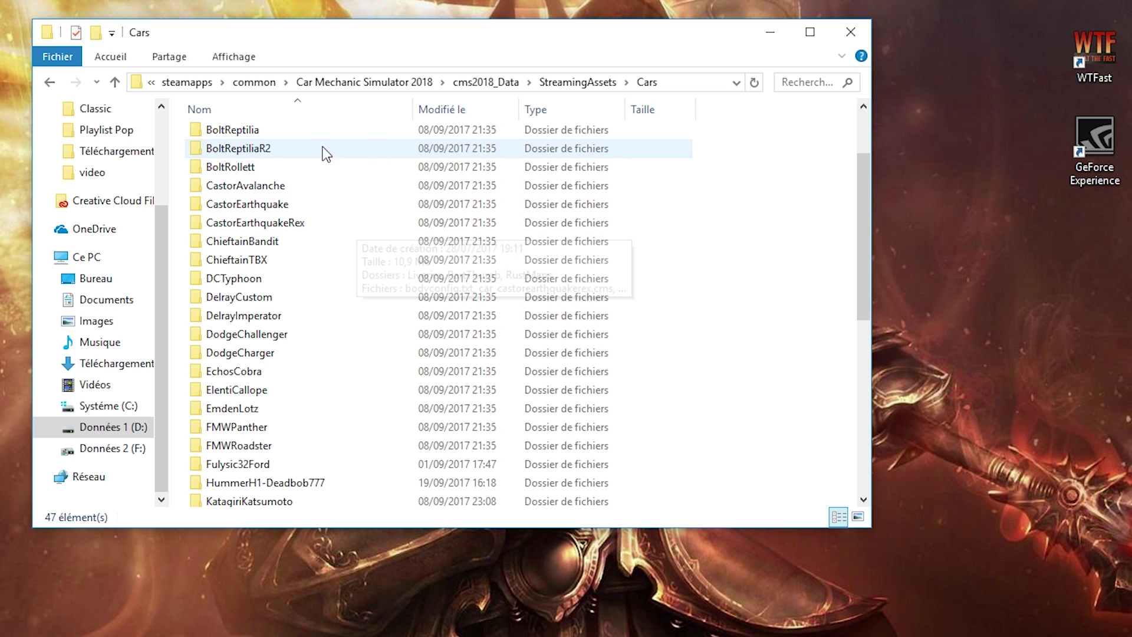
{"action": "left_click_drag", "start_coordinate": [864, 188], "coordinate": [862, 295]}
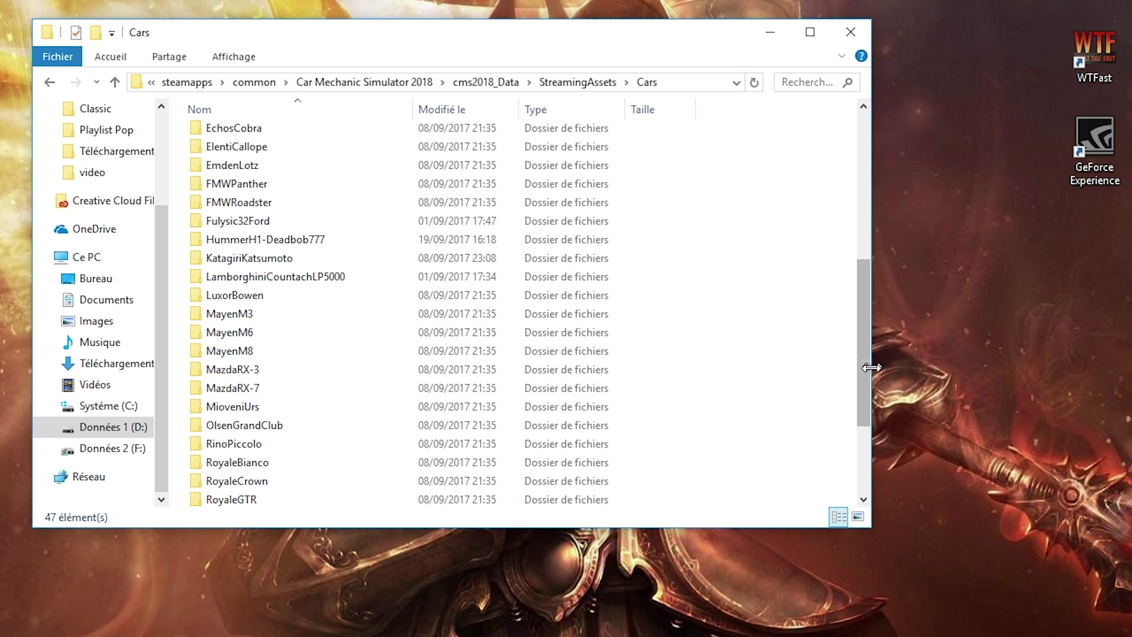
{"action": "mouse_move", "coordinate": [862, 359]}
{"action": "left_mouse_down"}
{"action": "mouse_move", "coordinate": [863, 405]}
{"action": "mouse_move", "coordinate": [876, 353]}
{"action": "left_mouse_up"}
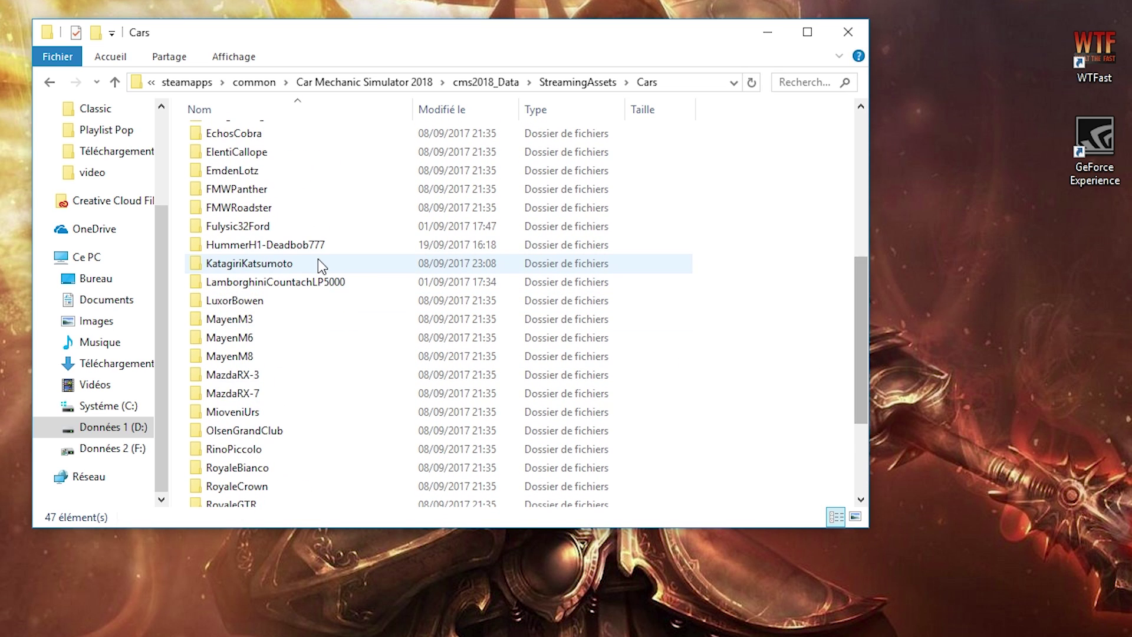
{"action": "left_click_drag", "start_coordinate": [857, 321], "coordinate": [850, 189]}
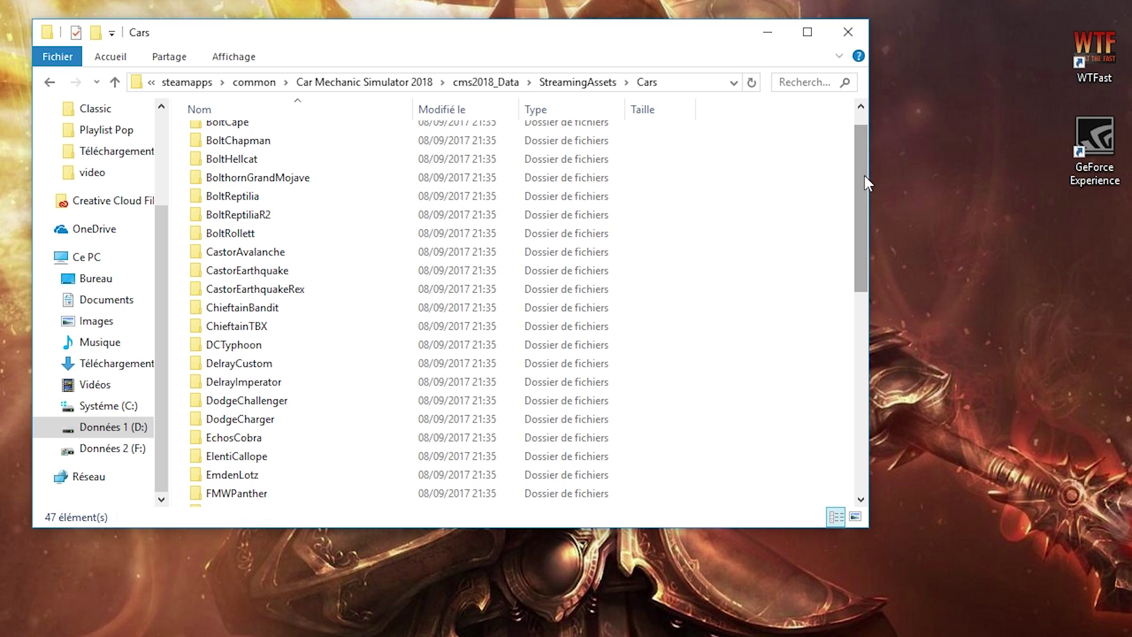
{"action": "left_click_drag", "start_coordinate": [859, 174], "coordinate": [738, 125]}
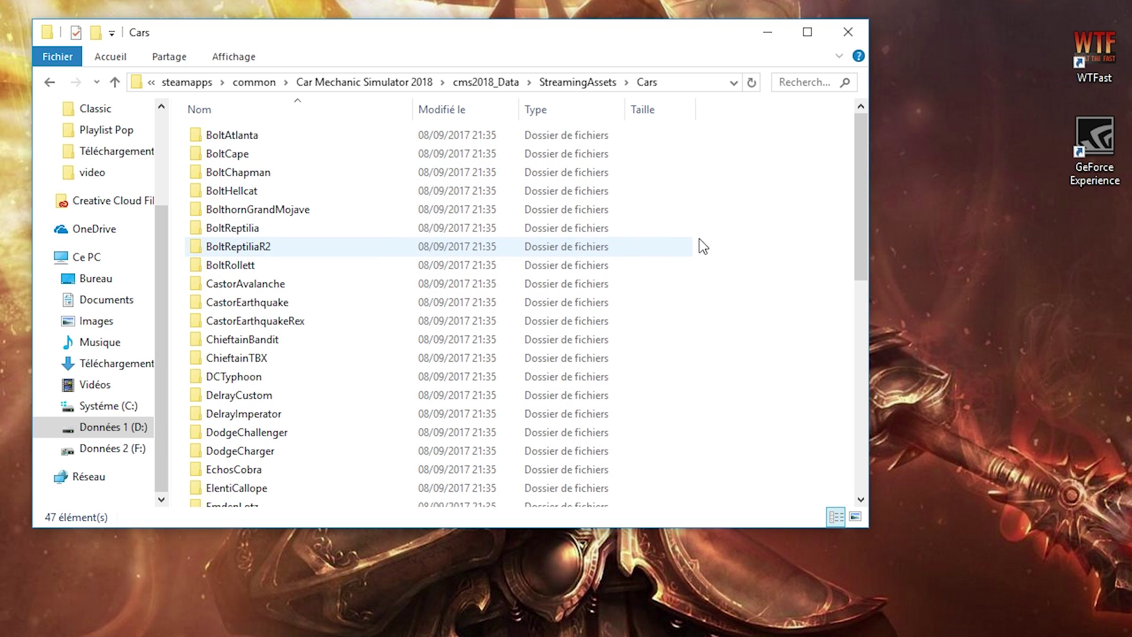
{"action": "mouse_move", "coordinate": [856, 152]}
{"action": "left_mouse_down"}
{"action": "mouse_move", "coordinate": [855, 295]}
{"action": "mouse_move", "coordinate": [843, 242]}
{"action": "mouse_move", "coordinate": [862, 202]}
{"action": "mouse_move", "coordinate": [851, 132]}
{"action": "left_mouse_up"}
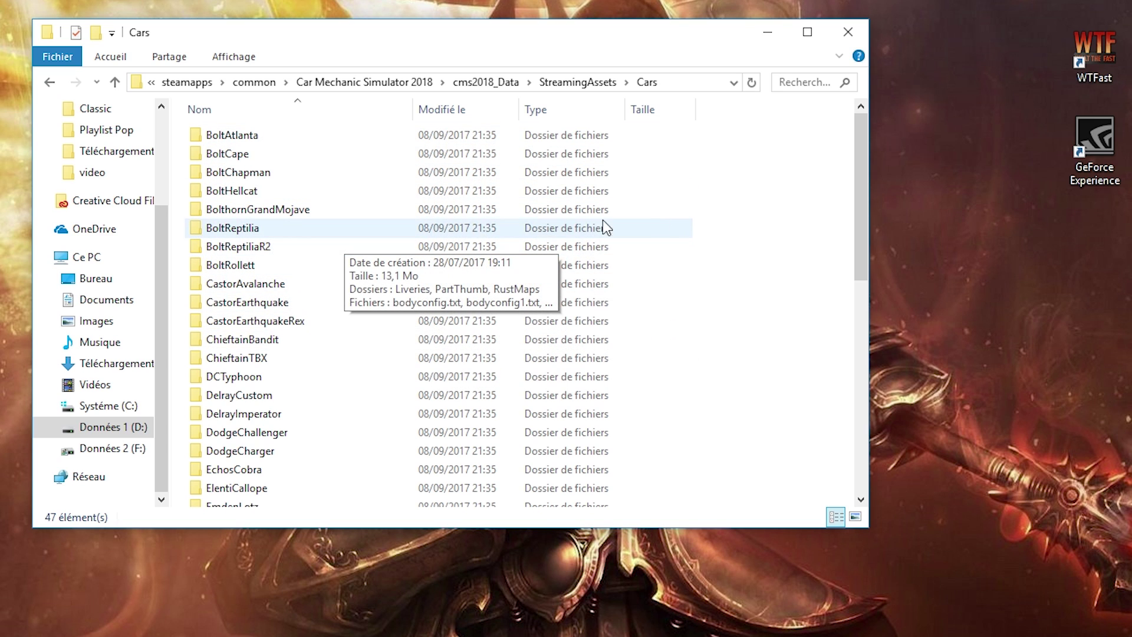
{"action": "left_click_drag", "start_coordinate": [859, 161], "coordinate": [853, 220]}
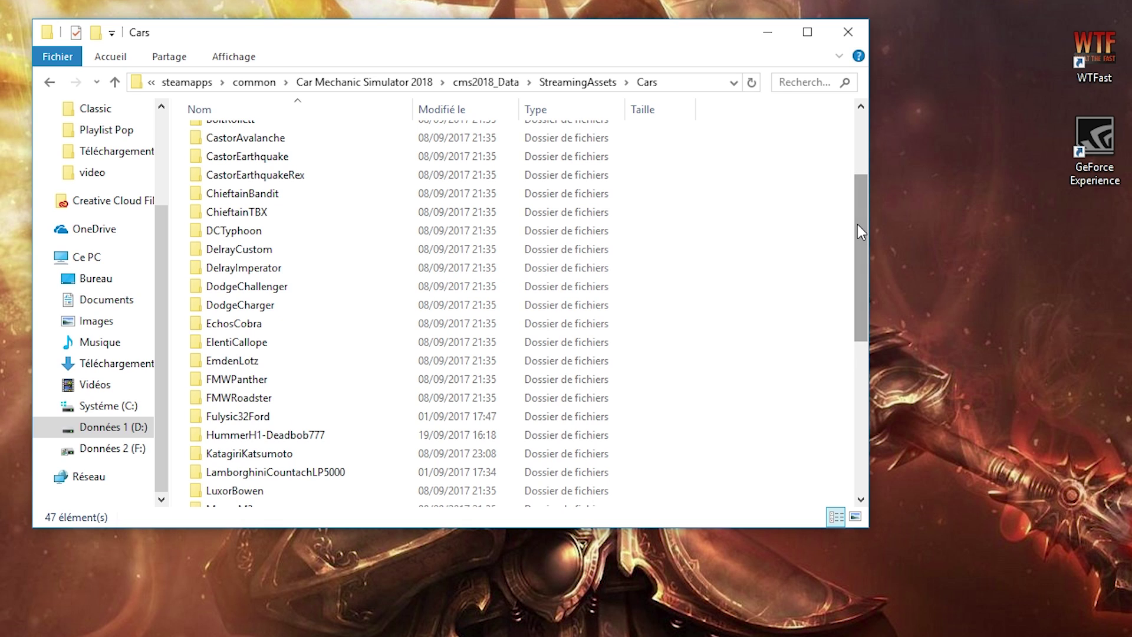
{"action": "left_click_drag", "start_coordinate": [858, 218], "coordinate": [855, 139]}
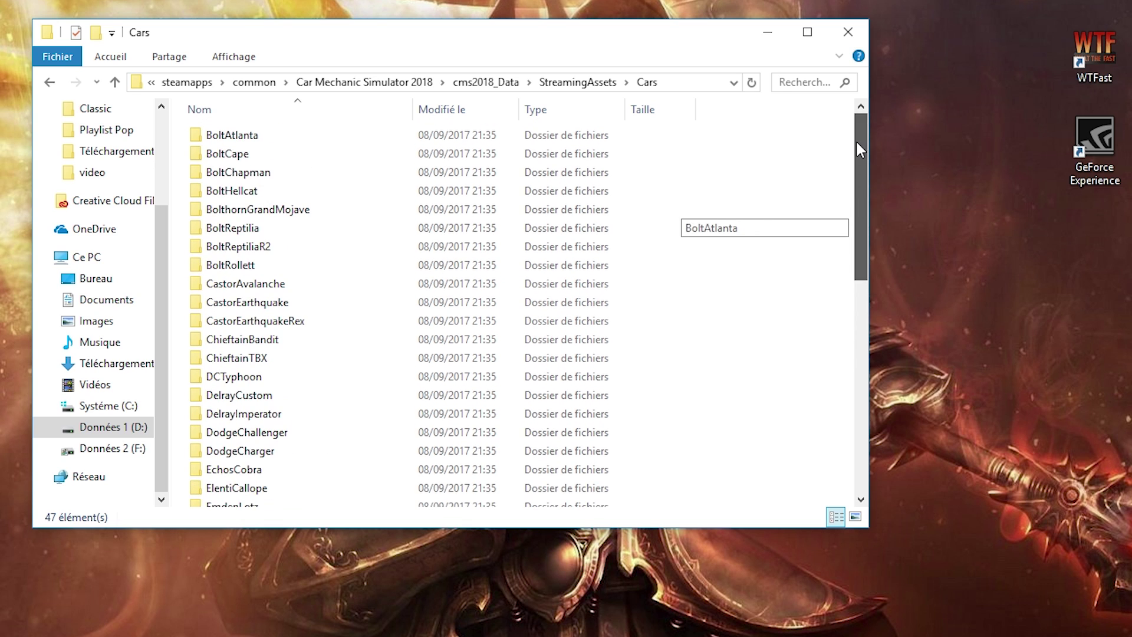
Open config.txt from the BoltAtlanta folder in WordPad and position the document so the [1_other] section is readable.
{"action": "double_click", "coordinate": [239, 140]}
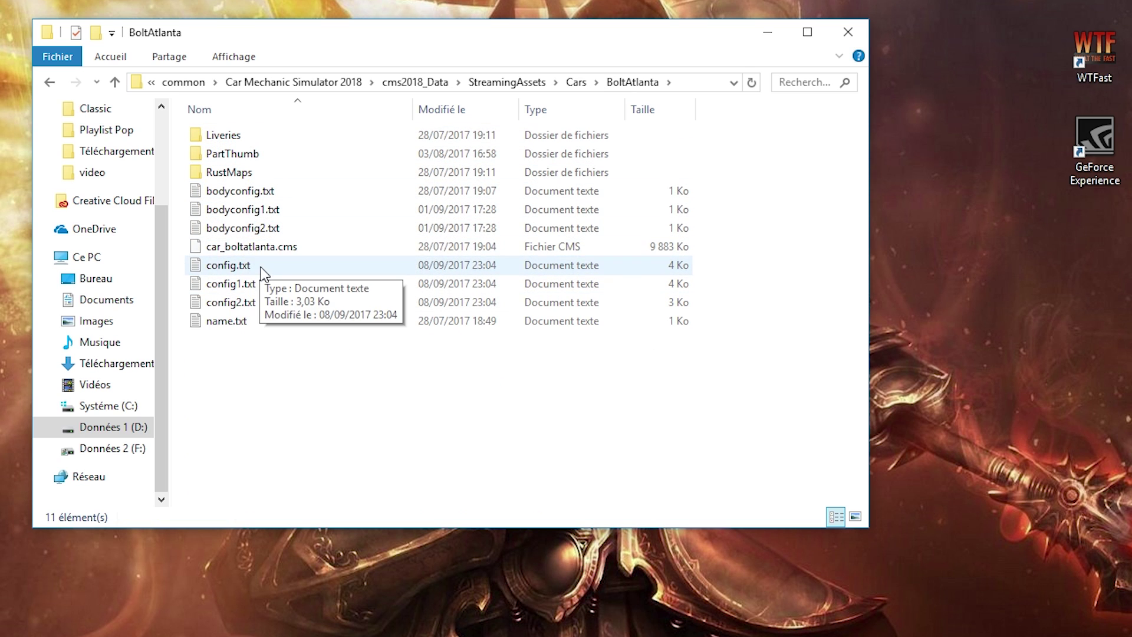
{"action": "right_click", "coordinate": [224, 268]}
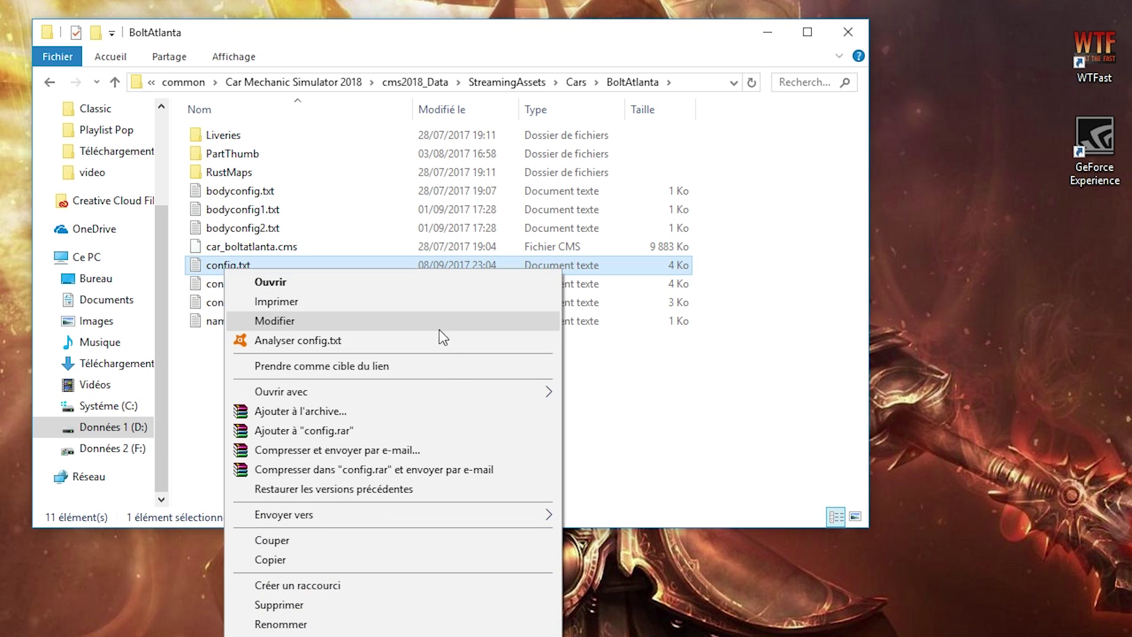
{"action": "mouse_move", "coordinate": [458, 396]}
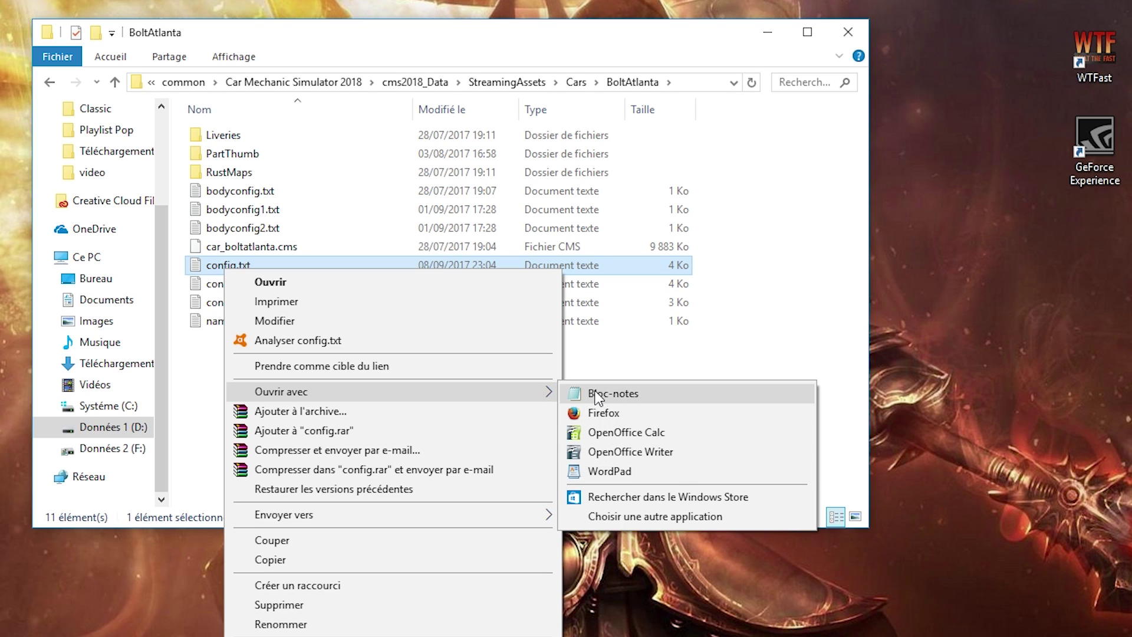
{"action": "left_click", "coordinate": [595, 467]}
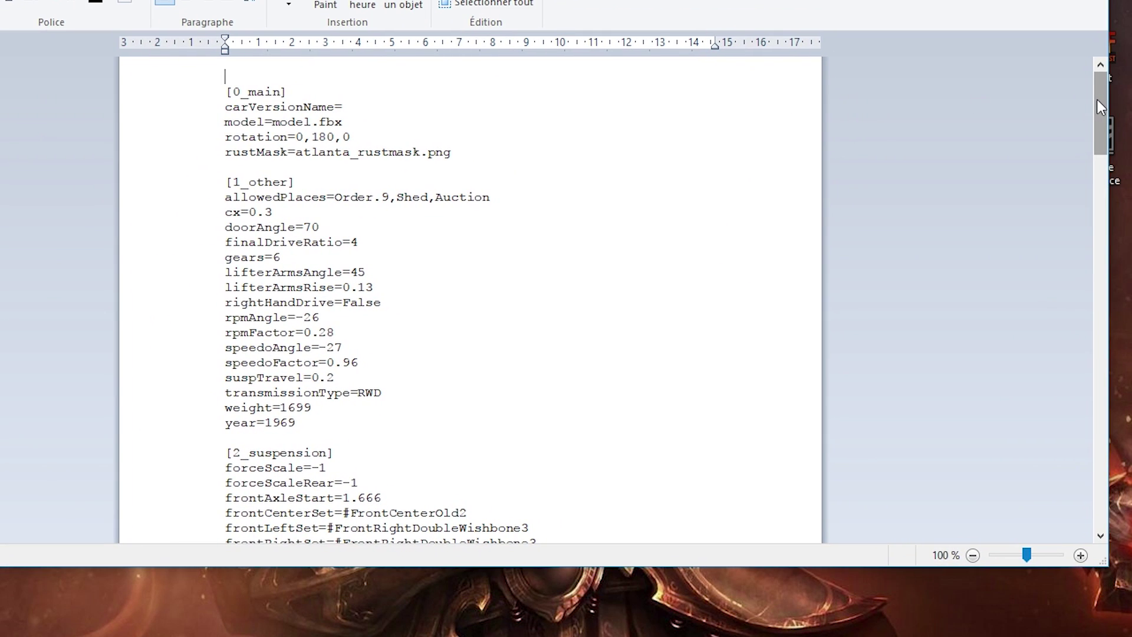
{"action": "left_click_drag", "start_coordinate": [1097, 99], "coordinate": [1099, 62]}
{"action": "left_click_drag", "start_coordinate": [339, 1], "coordinate": [292, 362]}
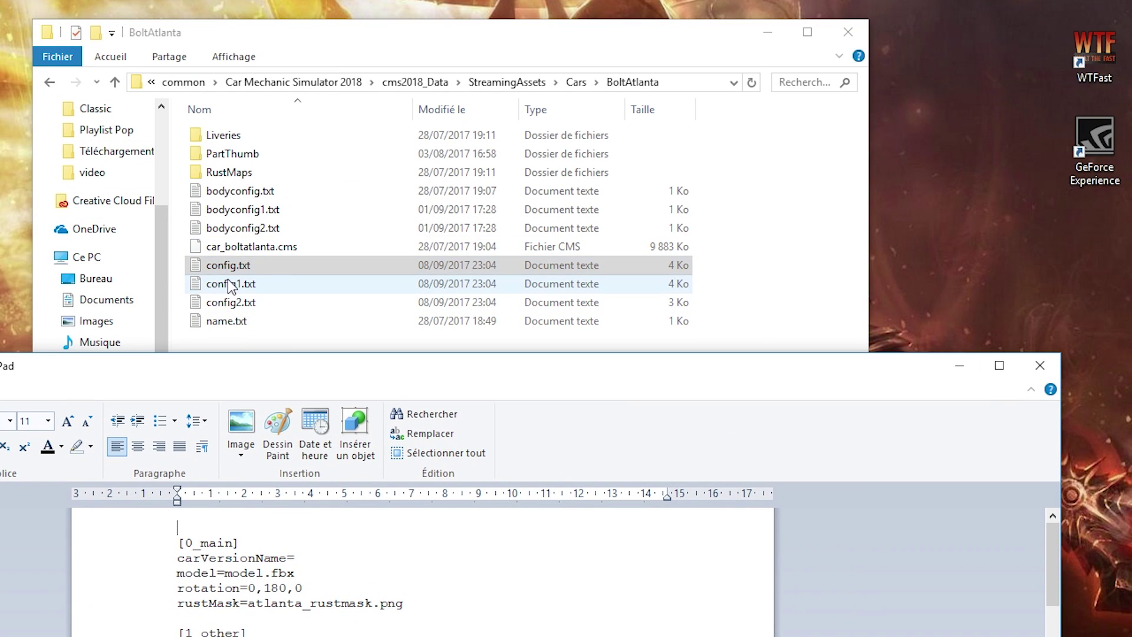
{"action": "left_click_drag", "start_coordinate": [284, 366], "coordinate": [330, 1]}
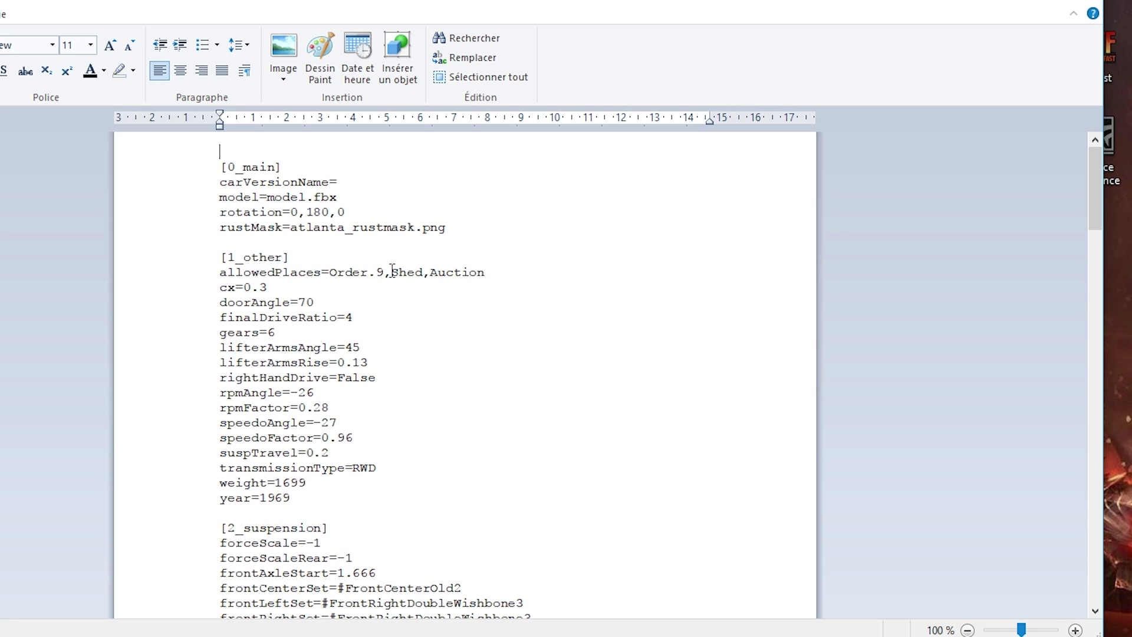
Check the Auction, Shed and Order.9 entries of the allowedPlaces line and append junkyard to it.
{"action": "double_click", "coordinate": [432, 272]}
{"action": "left_click_drag", "start_coordinate": [392, 273], "coordinate": [419, 269]}
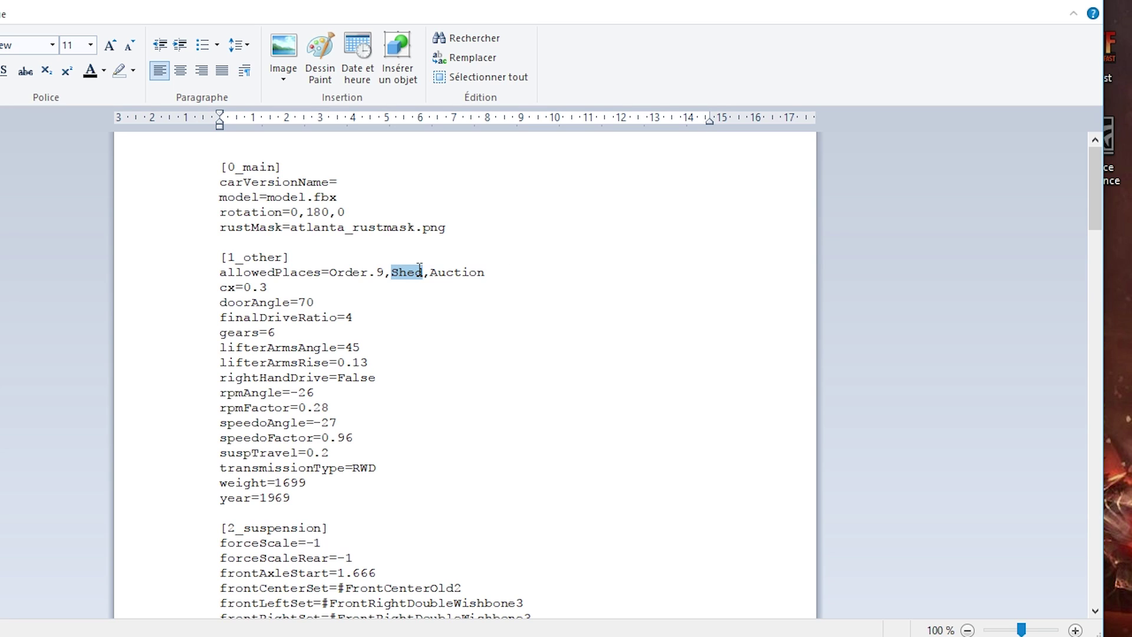
{"action": "left_click_drag", "start_coordinate": [329, 271], "coordinate": [384, 273]}
{"action": "left_click", "coordinate": [312, 277]}
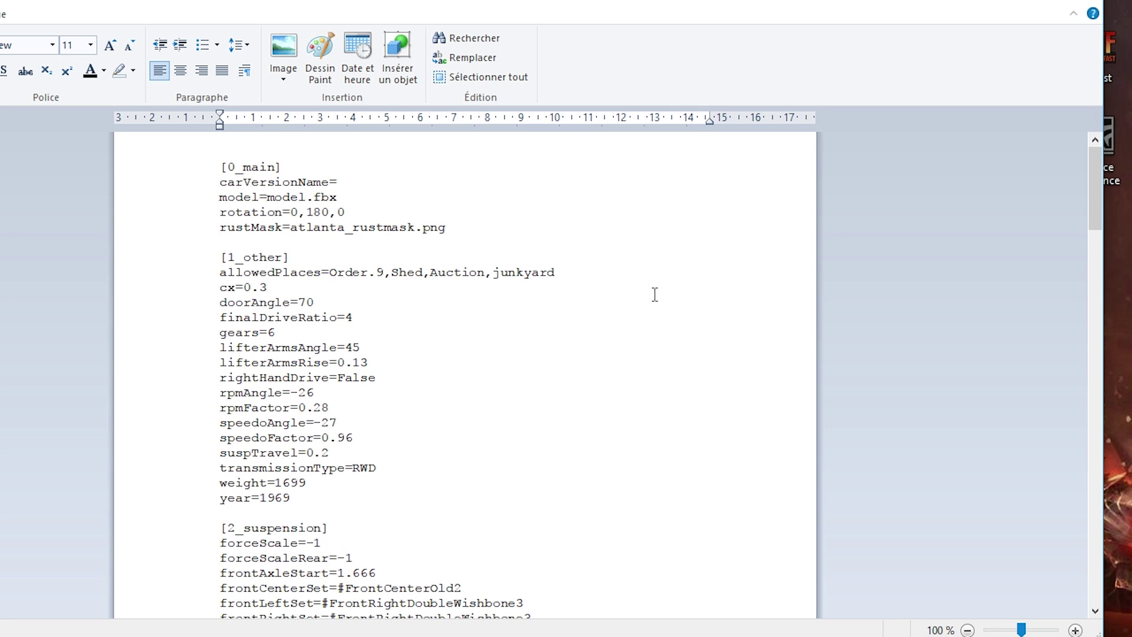
Delete the added junkyard entry from the allowedPlaces line, then save and close config.txt.
{"action": "left_click_drag", "start_coordinate": [493, 273], "coordinate": [562, 278]}
{"action": "left_click", "coordinate": [573, 271]}
{"action": "left_click", "coordinate": [497, 272]}
{"action": "left_click_drag", "start_coordinate": [501, 271], "coordinate": [568, 279]}
{"action": "left_click", "coordinate": [564, 293]}
{"action": "double_click", "coordinate": [513, 272]}
{"action": "key", "text": "BackSpace"}
{"action": "scroll", "coordinate": [574, 167], "scroll_direction": "down", "scroll_amount": 3}
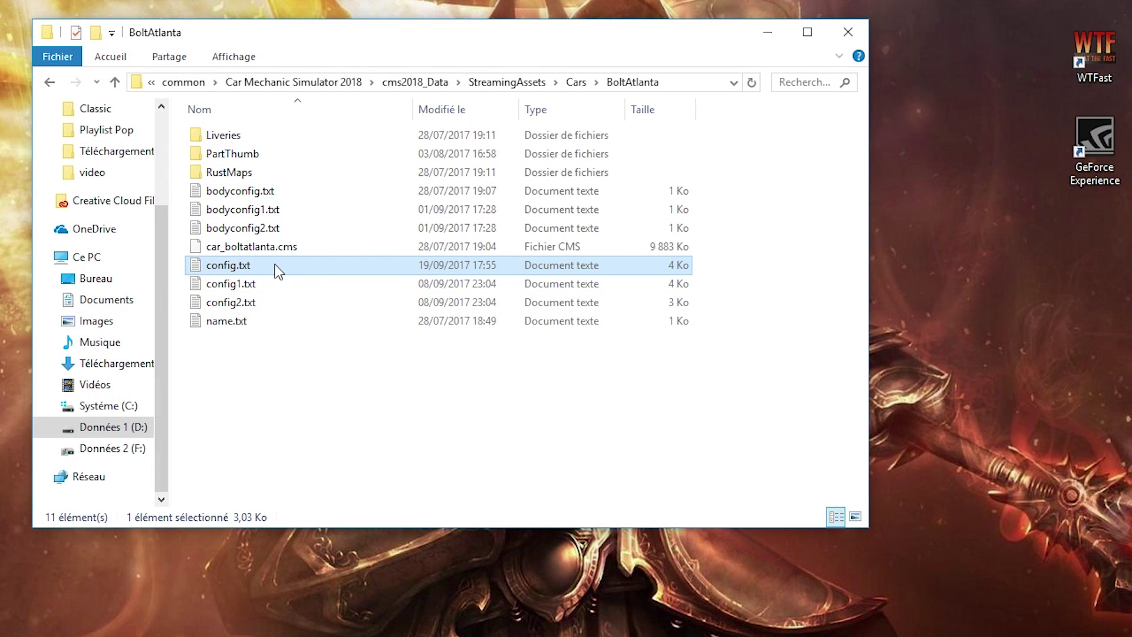
Open config.txt from the HummerH1-Deadbob777 folder in WordPad, check the Junkyard entry of the allowedPlaces line, and close it.
{"action": "left_click", "coordinate": [49, 81]}
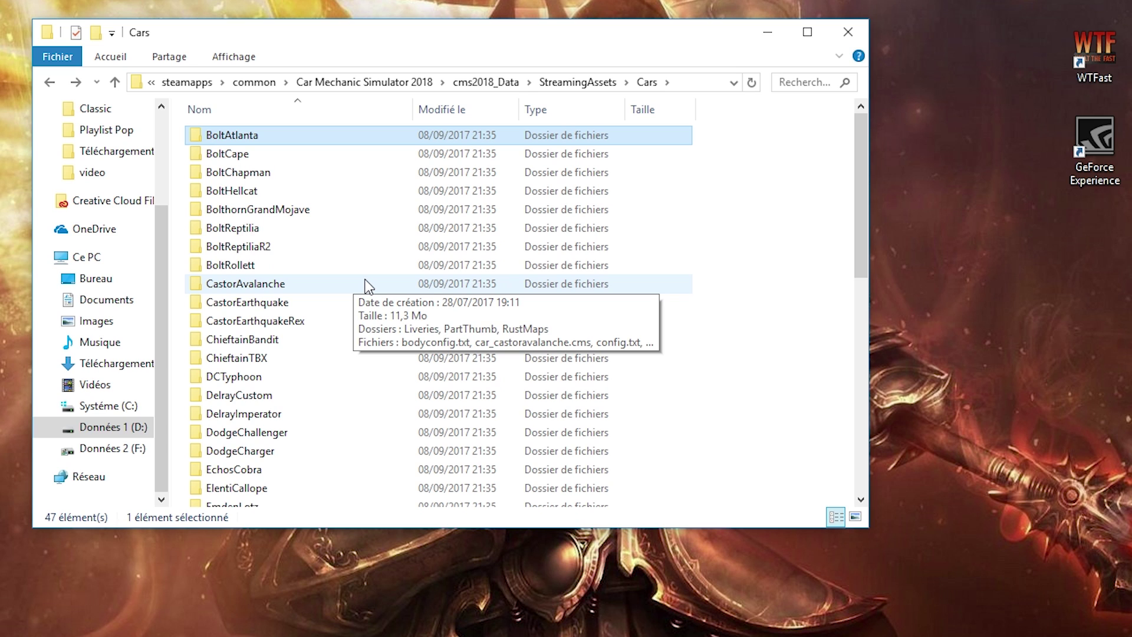
{"action": "scroll", "coordinate": [333, 276], "scroll_direction": "down", "scroll_amount": 2}
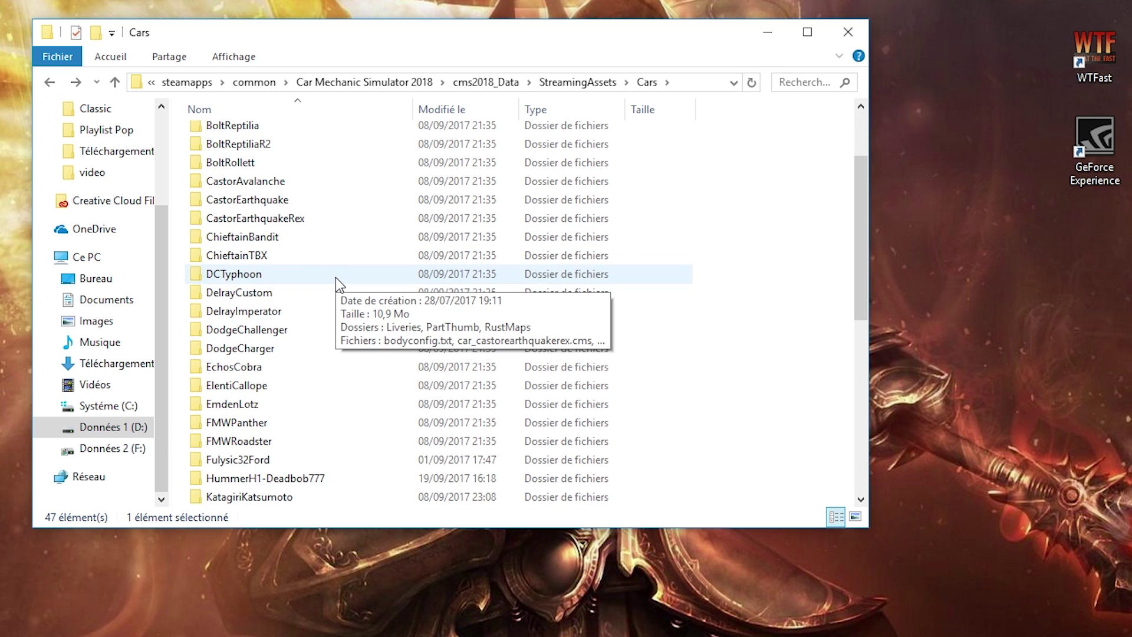
{"action": "scroll", "coordinate": [353, 435], "scroll_direction": "down", "scroll_amount": 2}
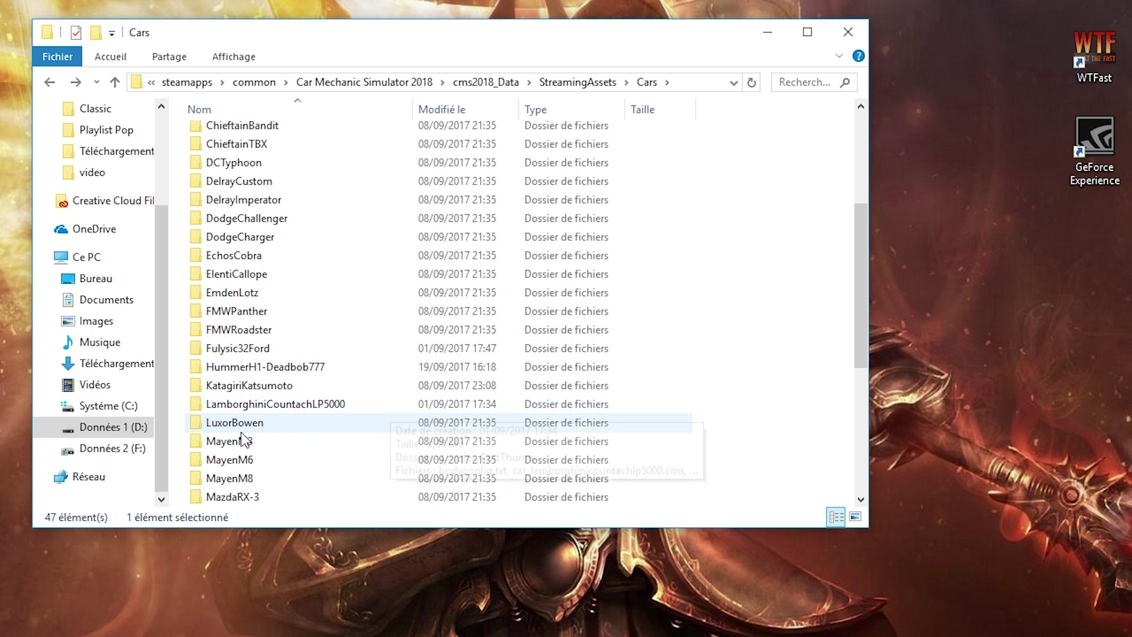
{"action": "double_click", "coordinate": [262, 367]}
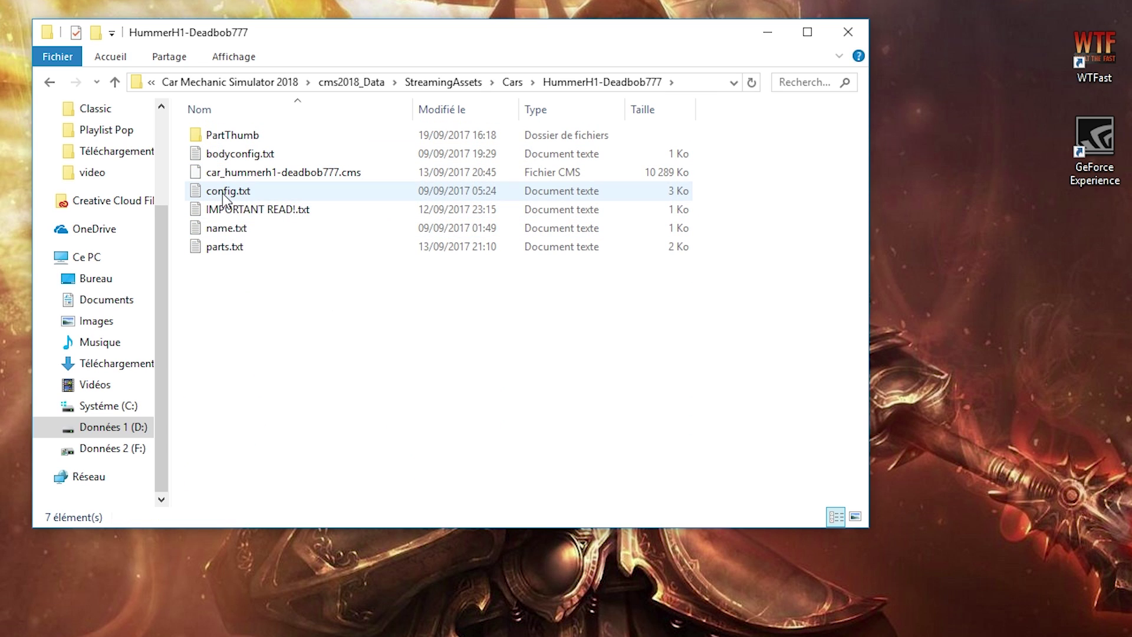
{"action": "right_click", "coordinate": [223, 194]}
{"action": "mouse_move", "coordinate": [486, 315]}
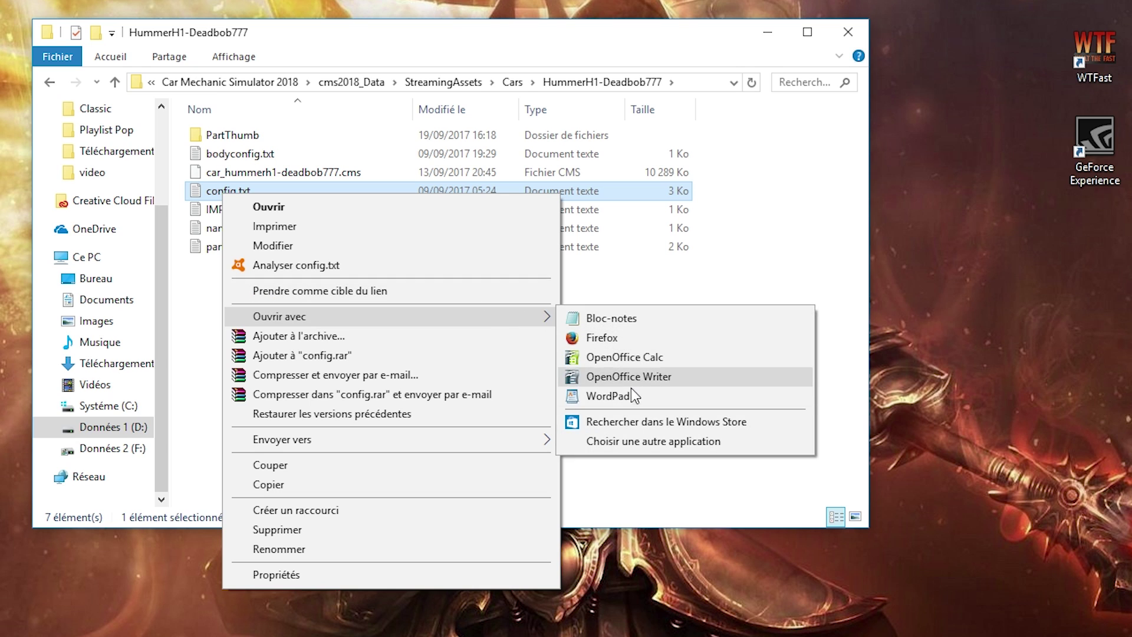
{"action": "left_click", "coordinate": [595, 395]}
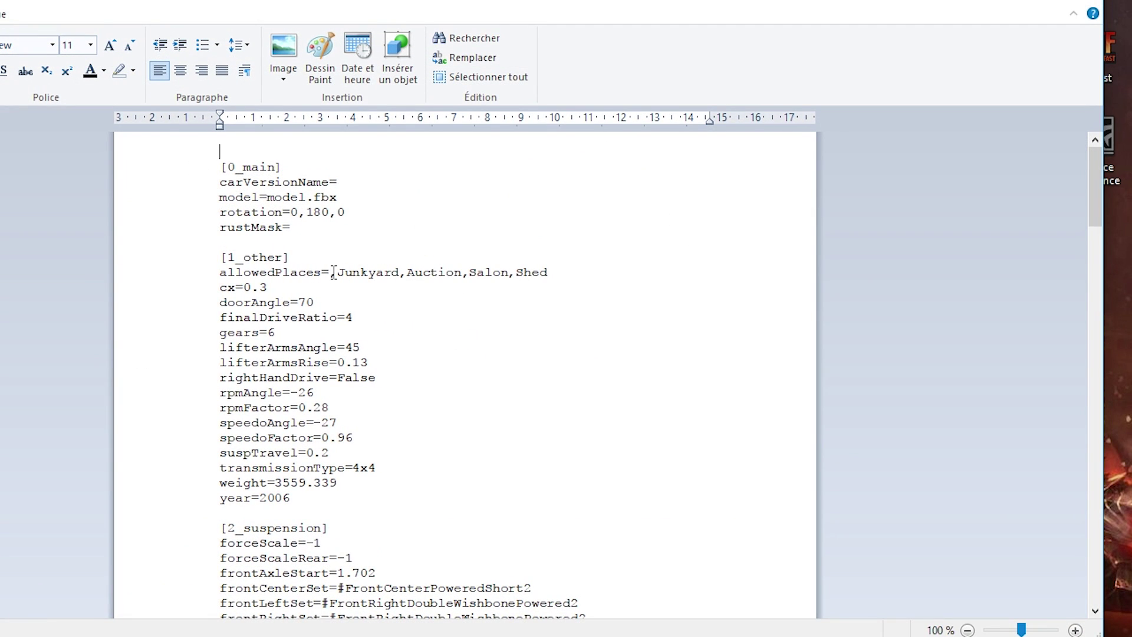
{"action": "left_click_drag", "start_coordinate": [339, 272], "coordinate": [361, 273]}
{"action": "left_click", "coordinate": [487, 236]}
{"action": "left_click", "coordinate": [1100, 5]}
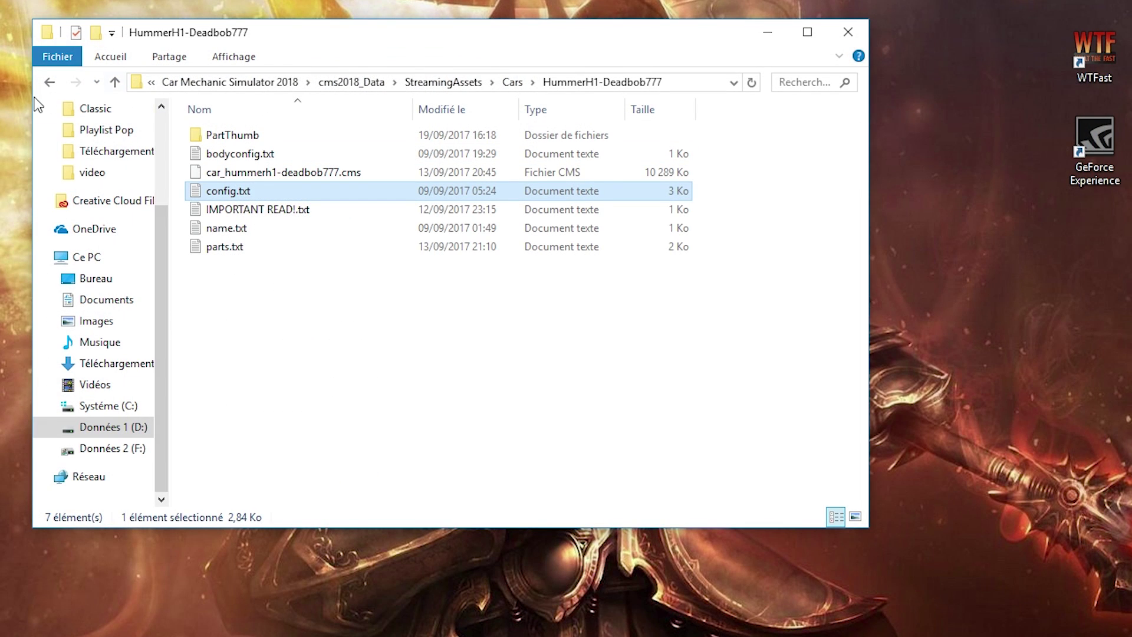
Open config.txt from the LamborghiniCountachLP5000 folder in WordPad, check the Auction and Shed entries of allowedPlaces, and close it.
{"action": "left_click", "coordinate": [52, 84]}
{"action": "scroll", "coordinate": [341, 348], "scroll_direction": "down", "scroll_amount": 1}
{"action": "right_click", "coordinate": [299, 478]}
{"action": "left_click", "coordinate": [232, 488]}
{"action": "double_click", "coordinate": [233, 479]}
{"action": "right_click", "coordinate": [230, 229]}
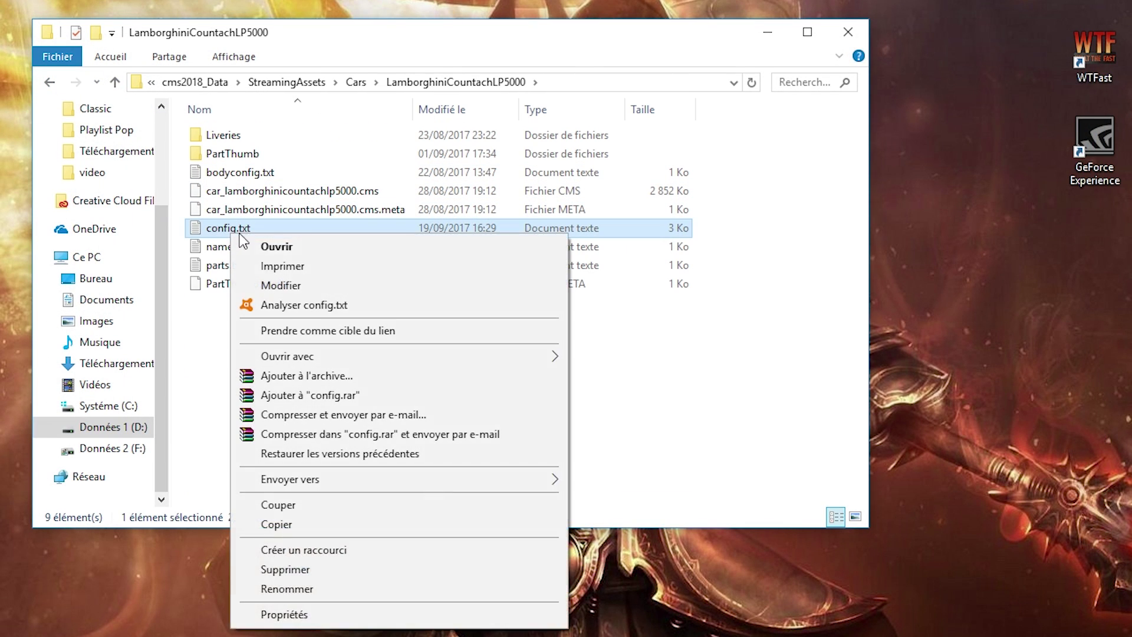
{"action": "mouse_move", "coordinate": [480, 355]}
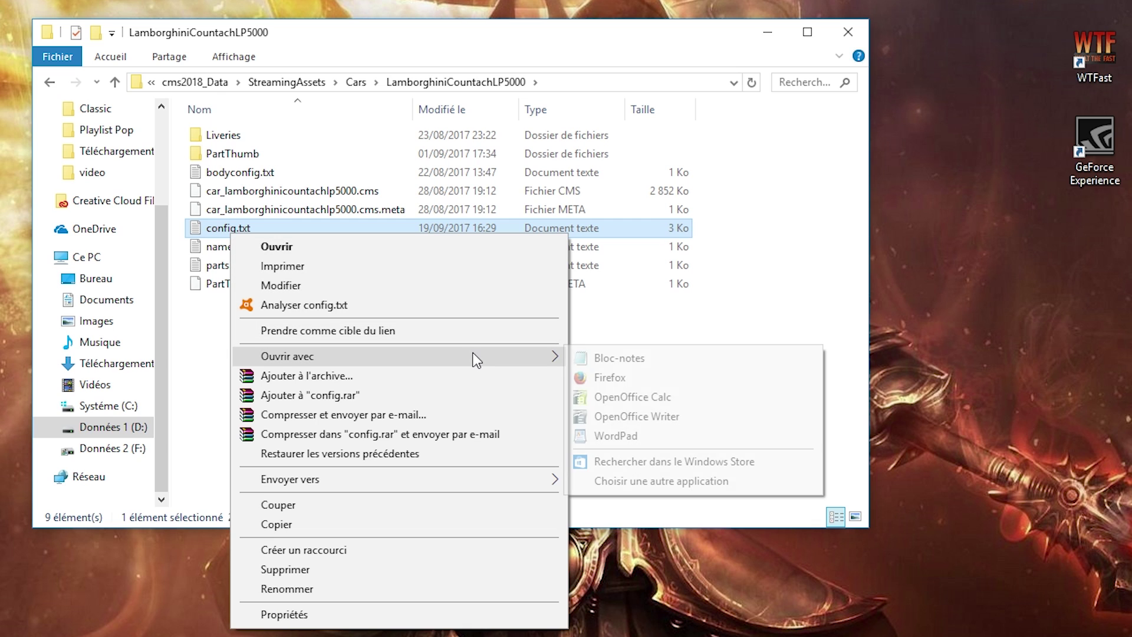
{"action": "left_click", "coordinate": [616, 435]}
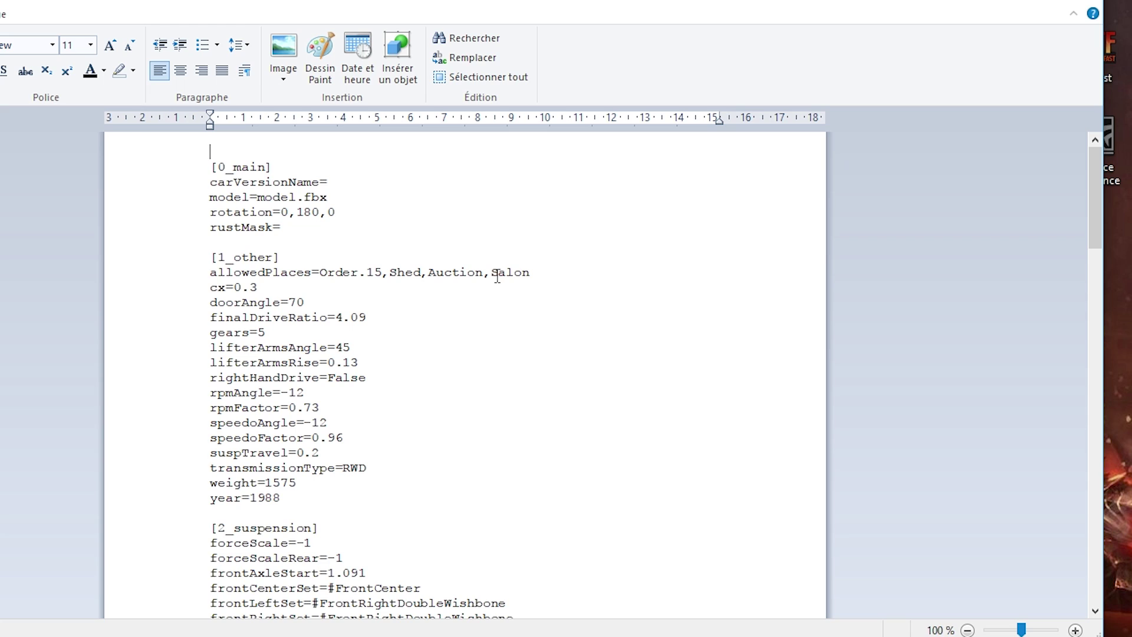
{"action": "double_click", "coordinate": [427, 273]}
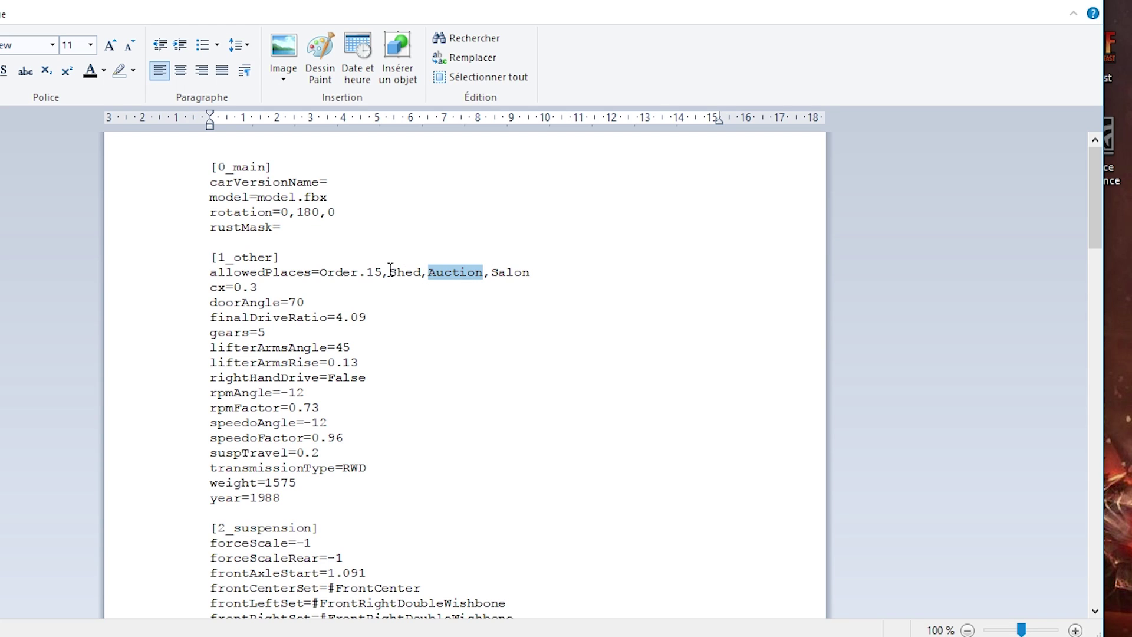
{"action": "left_click_drag", "start_coordinate": [389, 273], "coordinate": [428, 273]}
{"action": "left_click", "coordinate": [457, 294]}
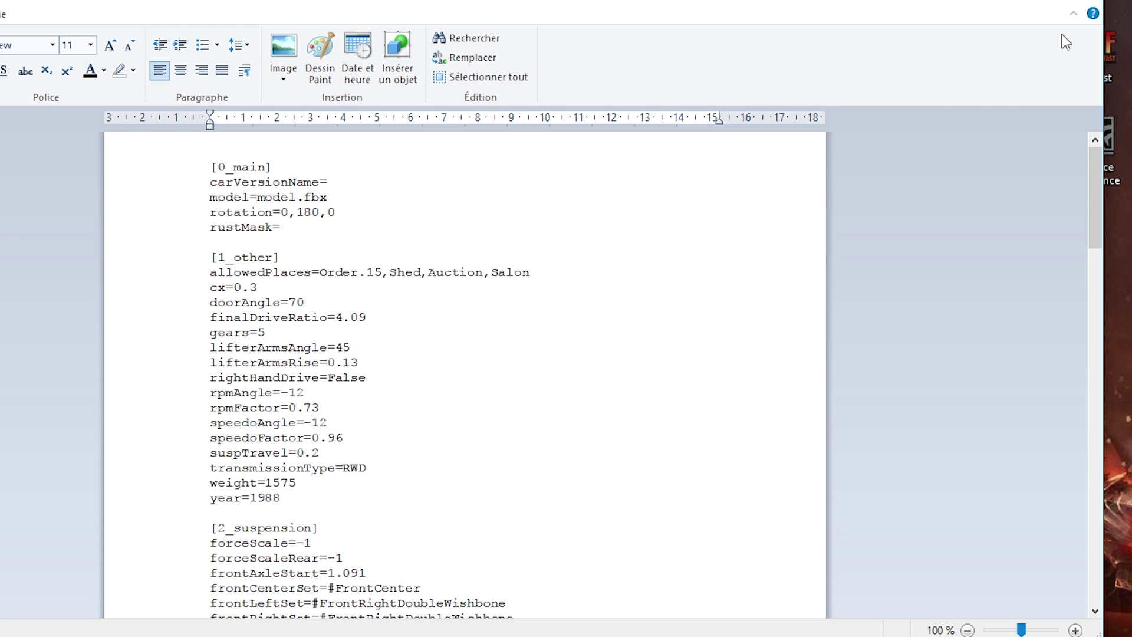
{"action": "left_click", "coordinate": [1084, 2]}
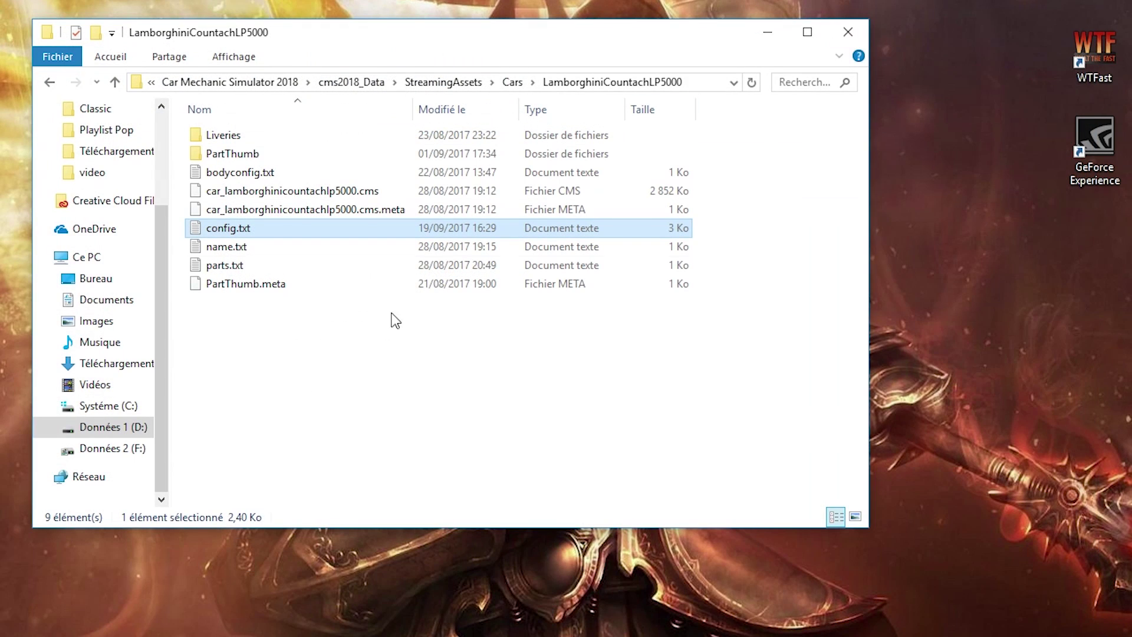
Open config.txt from the RoyaleGTR folder in WordPad, append junkyard to the allowedPlaces line, and save and close the file.
{"action": "left_click", "coordinate": [48, 82]}
{"action": "scroll", "coordinate": [371, 306], "scroll_direction": "down", "scroll_amount": 7}
{"action": "double_click", "coordinate": [283, 347]}
{"action": "right_click", "coordinate": [233, 231]}
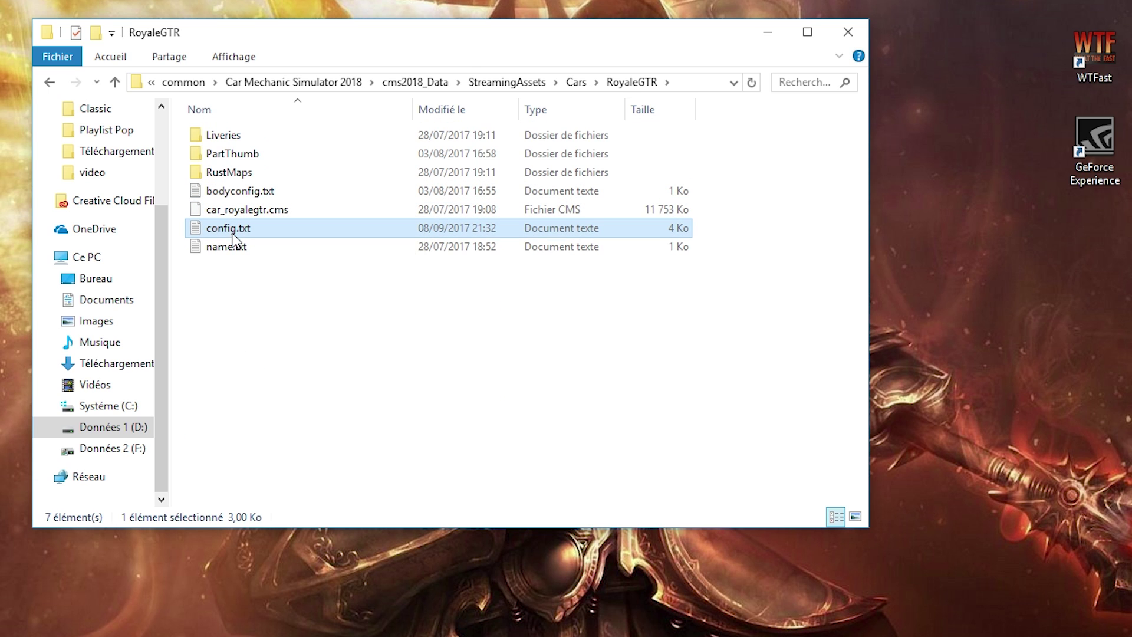
{"action": "mouse_move", "coordinate": [504, 358]}
{"action": "left_click", "coordinate": [625, 436]}
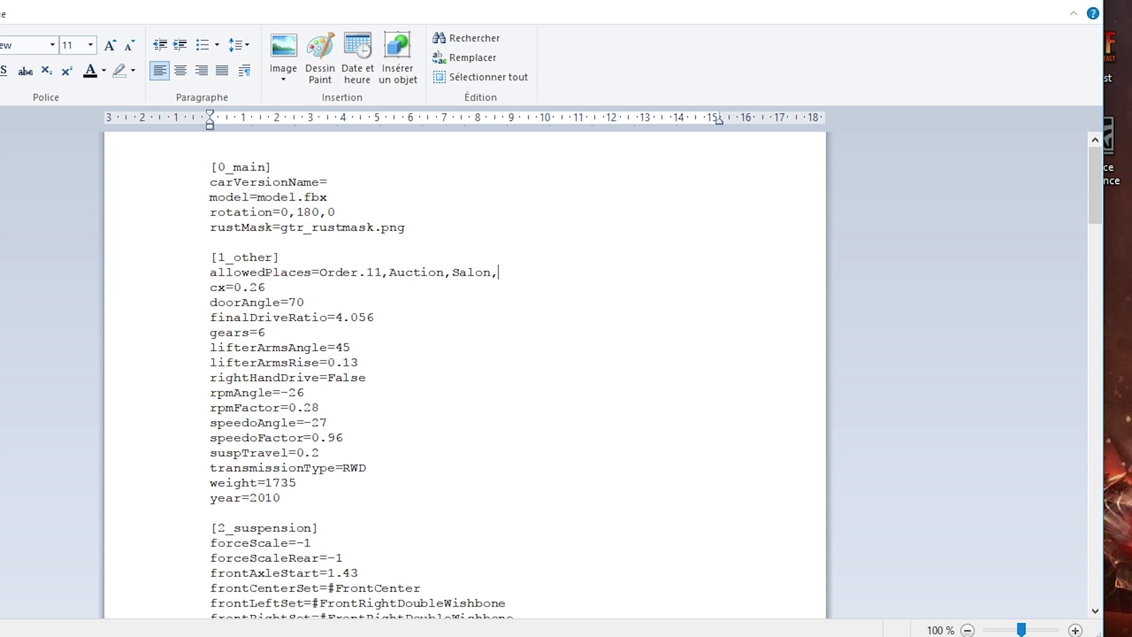
{"action": "type", "text": "nkya"}
{"action": "scroll", "coordinate": [676, 288], "scroll_direction": "down", "scroll_amount": 3}
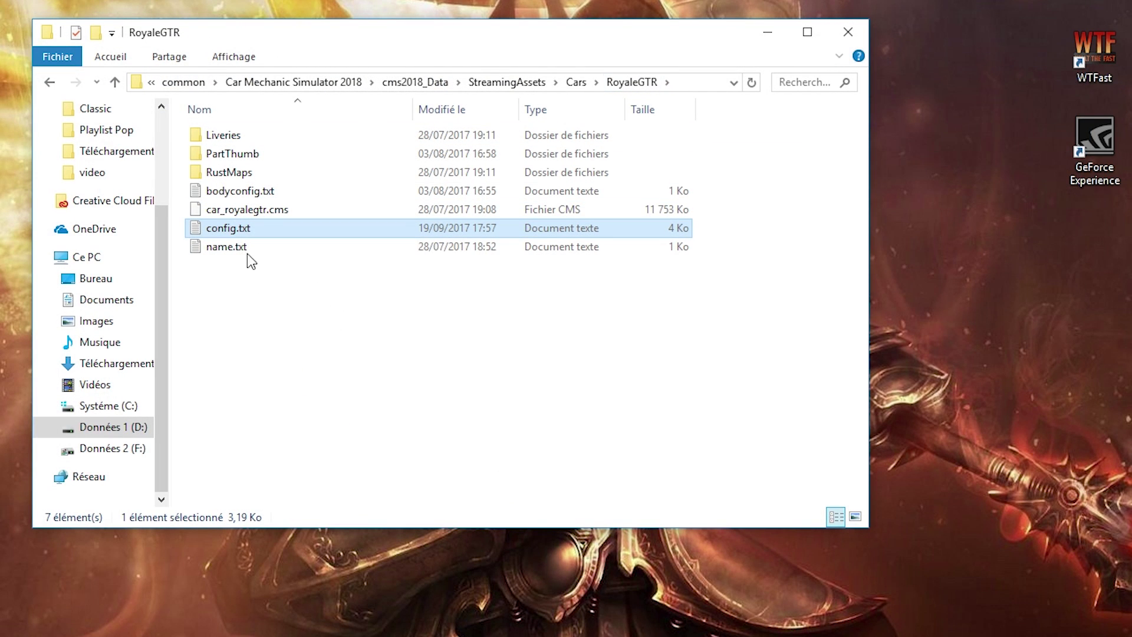
Reopen RoyaleGTR's config.txt in Notepad to check the edited allowedPlaces line, then close it and return to Cars.
{"action": "double_click", "coordinate": [211, 228]}
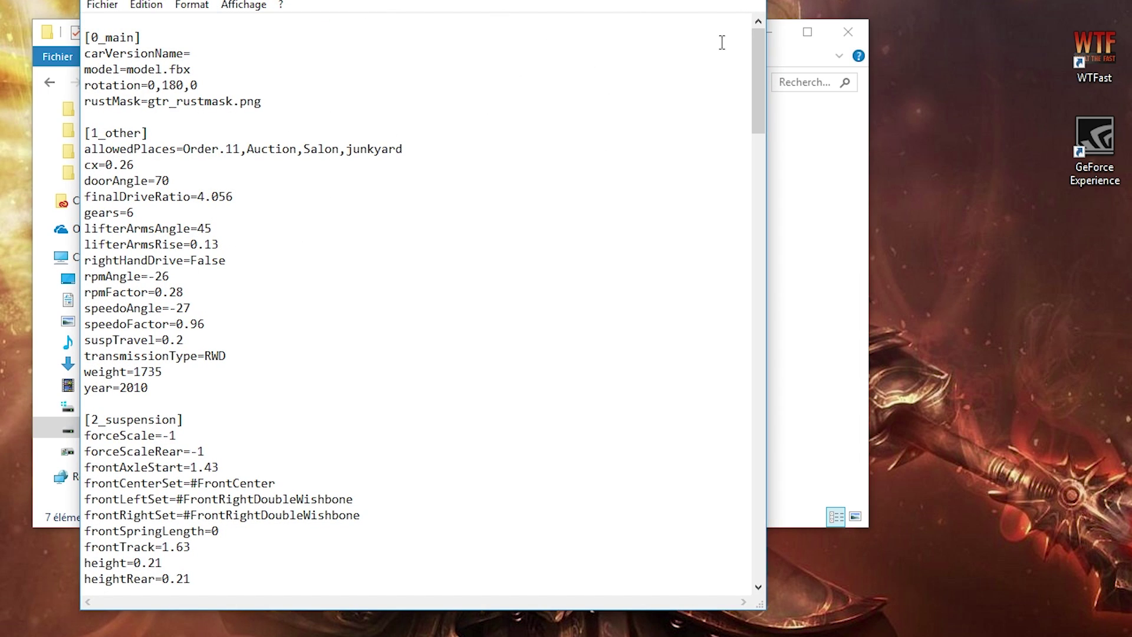
{"action": "left_click", "coordinate": [752, 3]}
{"action": "left_click", "coordinate": [49, 82]}
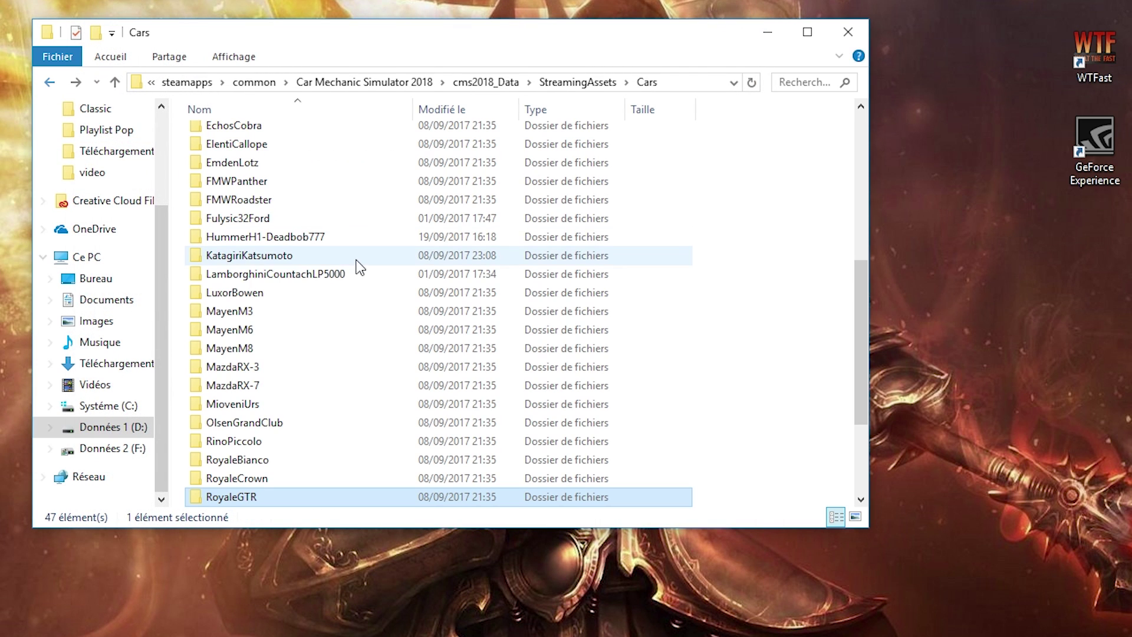
View the LamborghiniCountachLP5000 config.txt in Notepad, then close it and return to the Cars folder.
{"action": "double_click", "coordinate": [317, 275]}
{"action": "double_click", "coordinate": [221, 231]}
{"action": "key", "text": "alt+F4"}
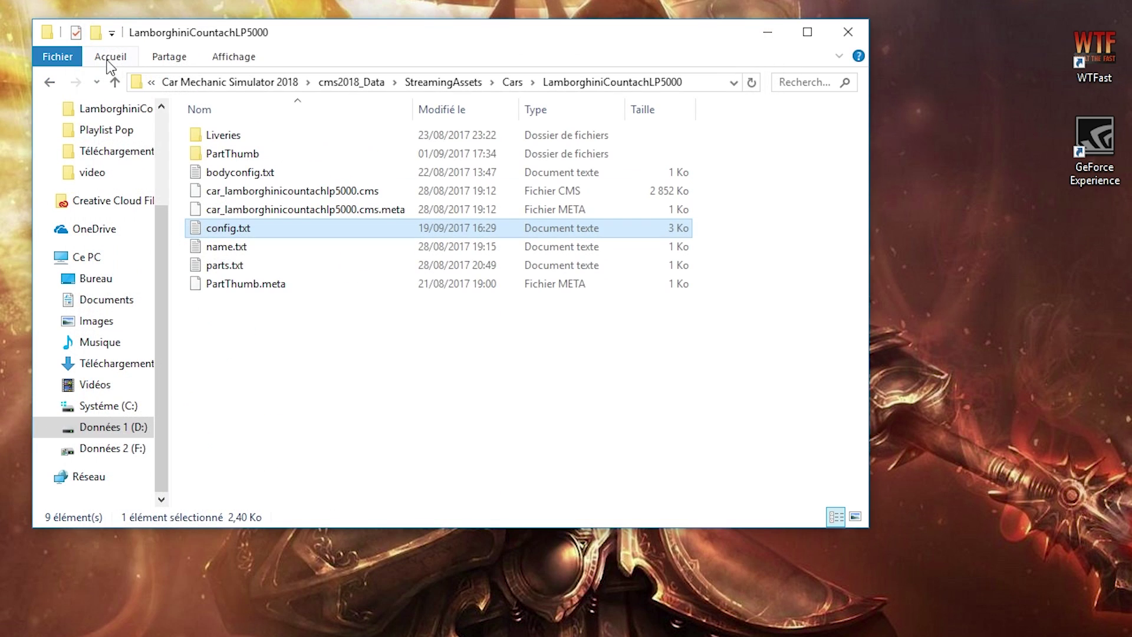
{"action": "left_click", "coordinate": [50, 82]}
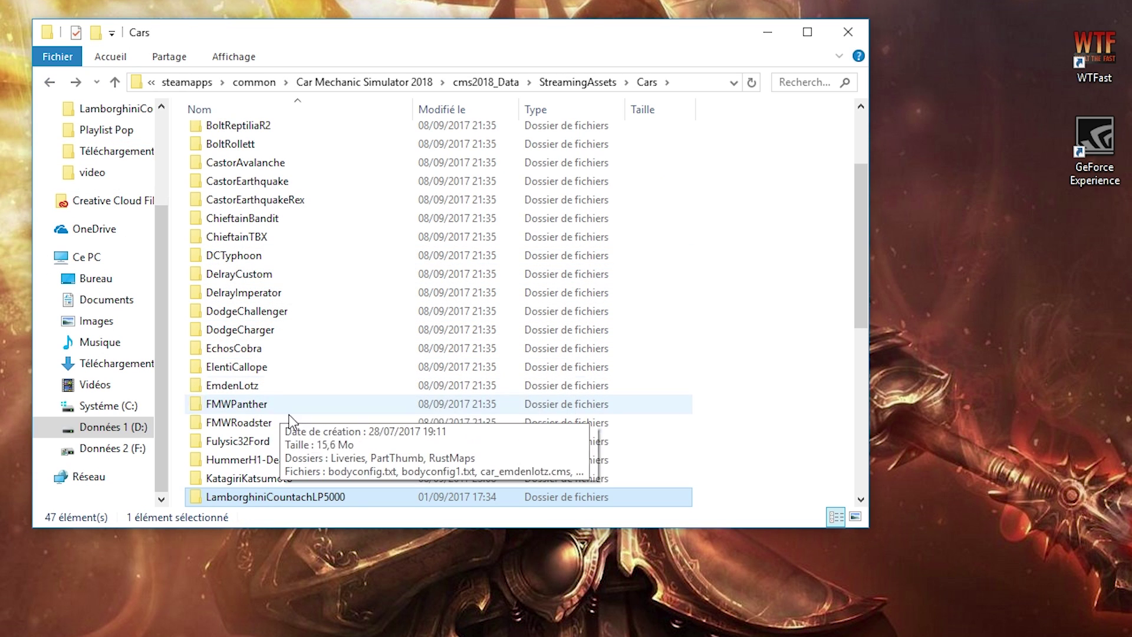
Check how the HummerH1-Deadbob777 config.txt is laid out in Notepad, then close it and return to Cars.
{"action": "double_click", "coordinate": [259, 459]}
{"action": "double_click", "coordinate": [236, 190]}
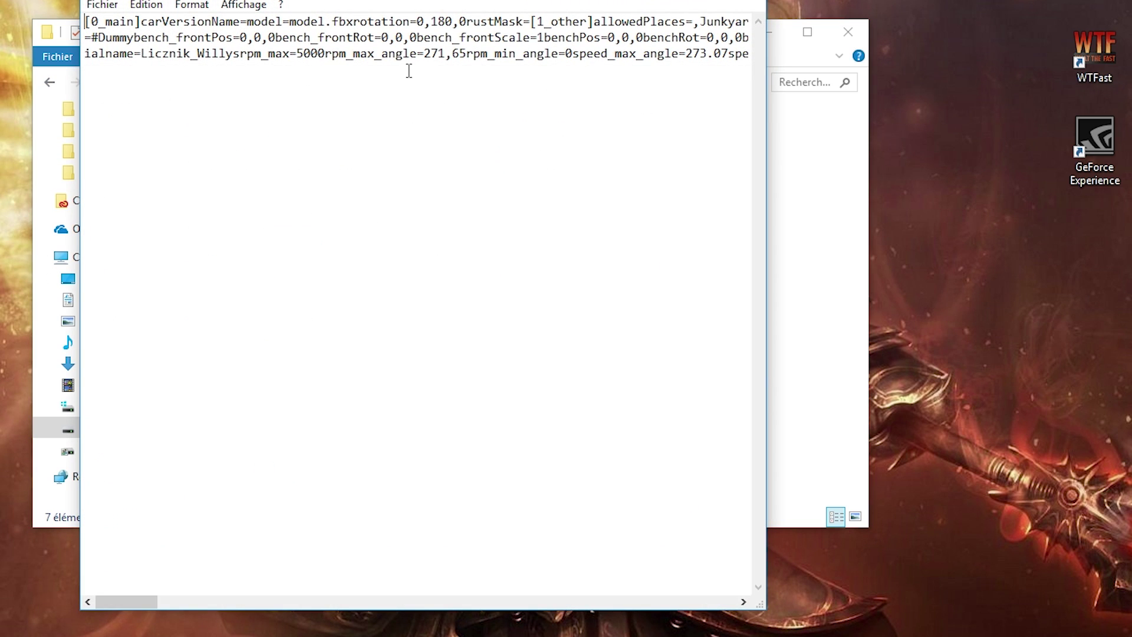
{"action": "left_click_drag", "start_coordinate": [138, 600], "coordinate": [242, 609]}
{"action": "key", "text": "alt+F4"}
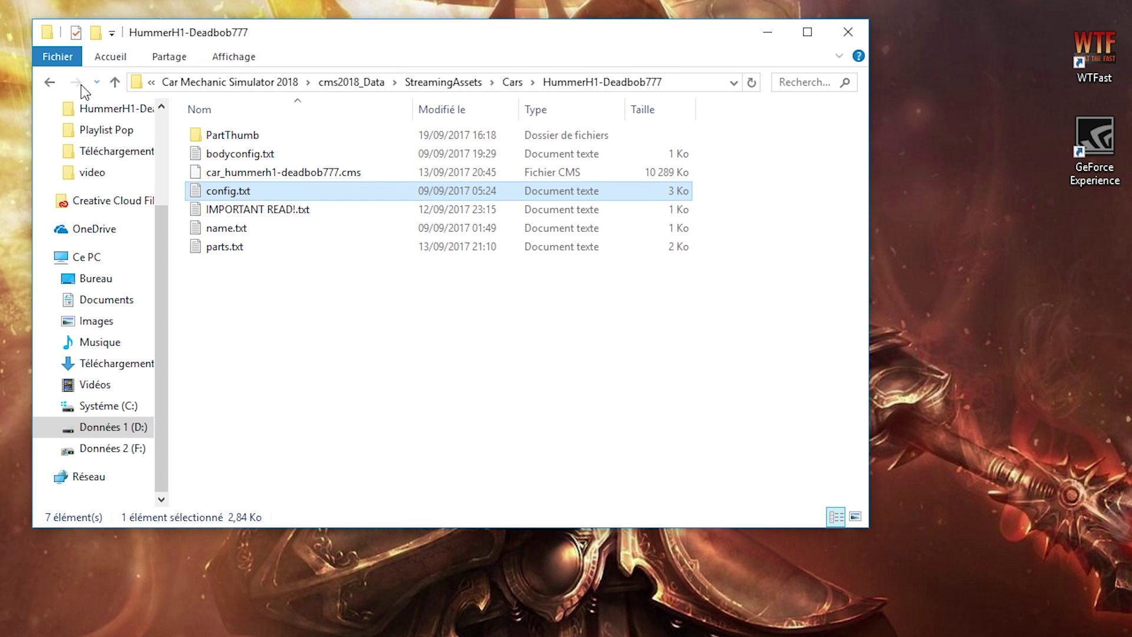
{"action": "left_click", "coordinate": [50, 83]}
Look through the car folders in Cars and the contents of BolthornGrandMojave, checking its config.txt and config1.txt files.
{"action": "scroll", "coordinate": [296, 316], "scroll_direction": "down", "scroll_amount": 5}
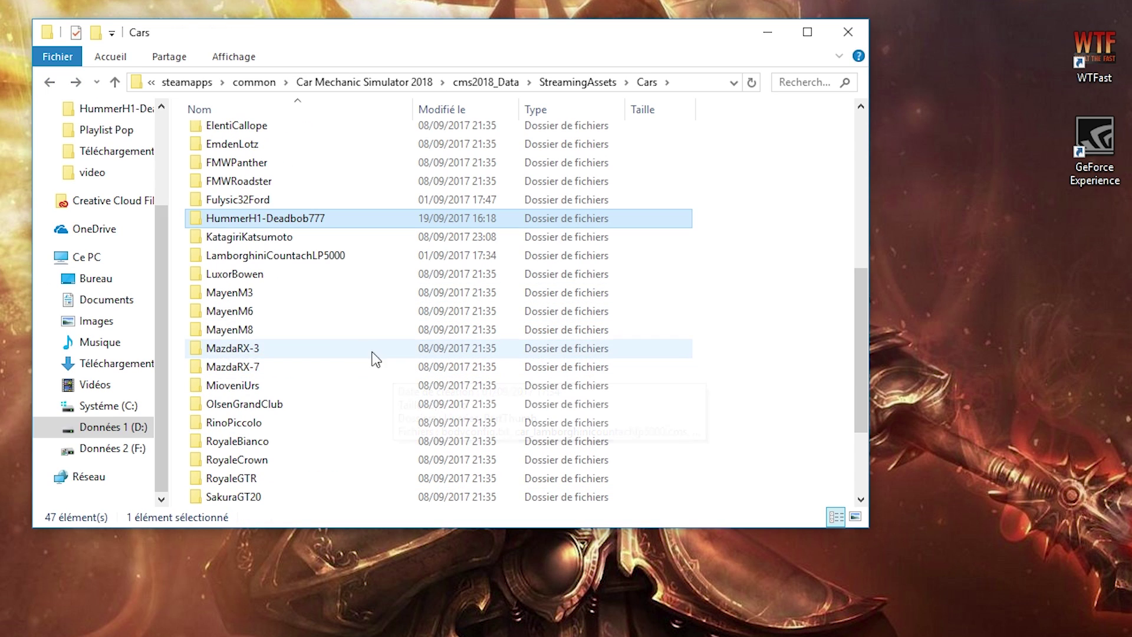
{"action": "mouse_move", "coordinate": [313, 282]}
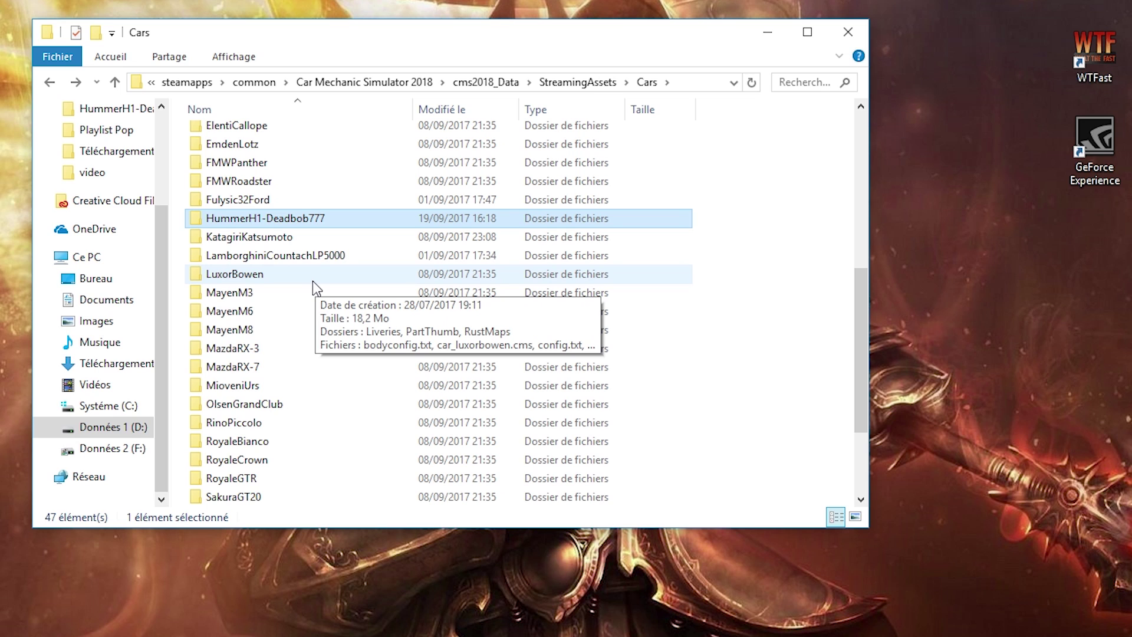
{"action": "scroll", "coordinate": [332, 316], "scroll_direction": "up", "scroll_amount": 1}
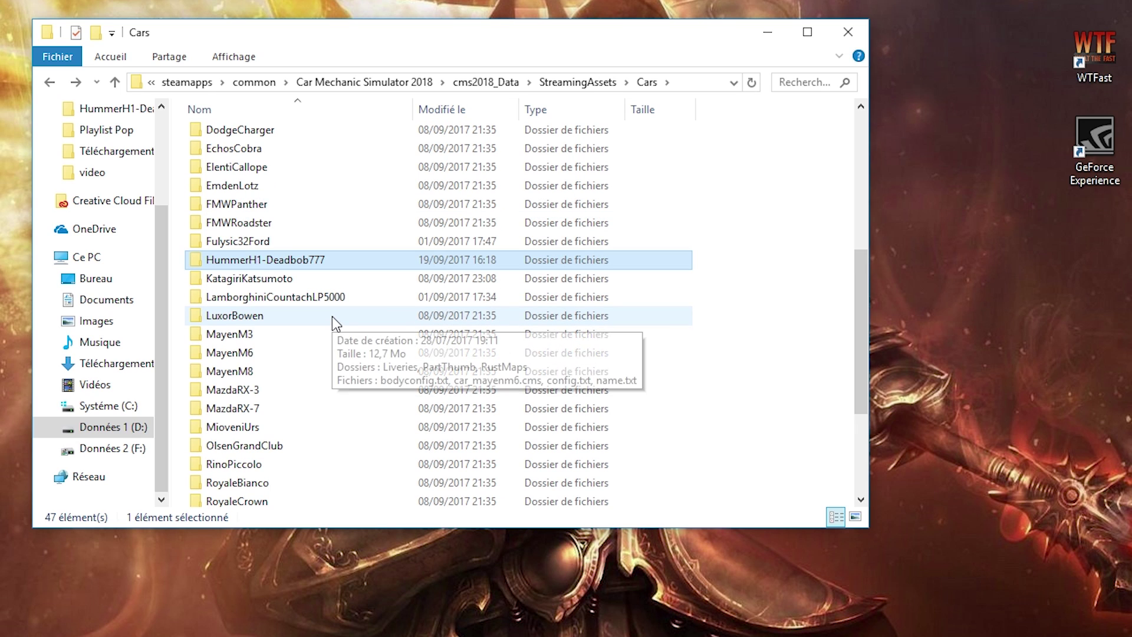
{"action": "scroll", "coordinate": [331, 316], "scroll_direction": "up", "scroll_amount": 4}
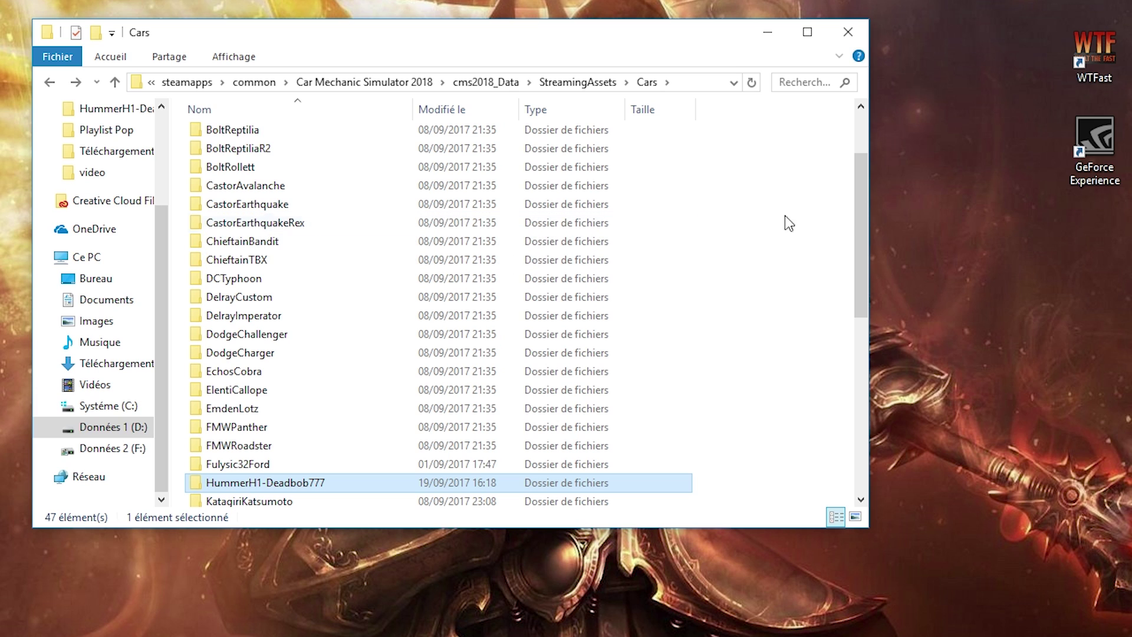
{"action": "left_click_drag", "start_coordinate": [864, 205], "coordinate": [865, 165]}
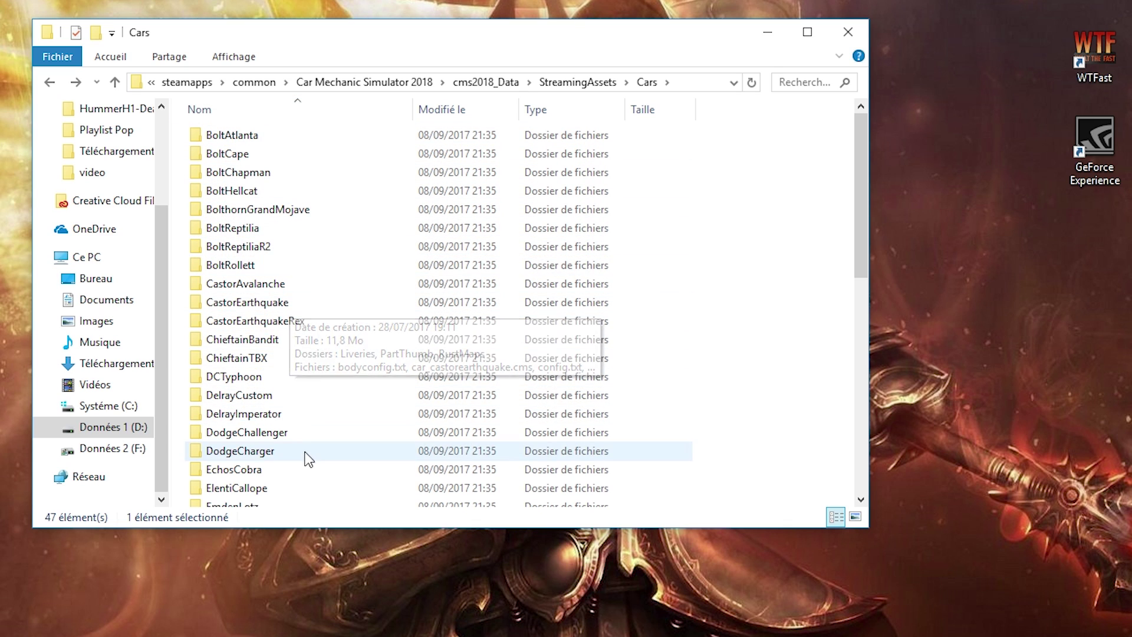
{"action": "double_click", "coordinate": [234, 211]}
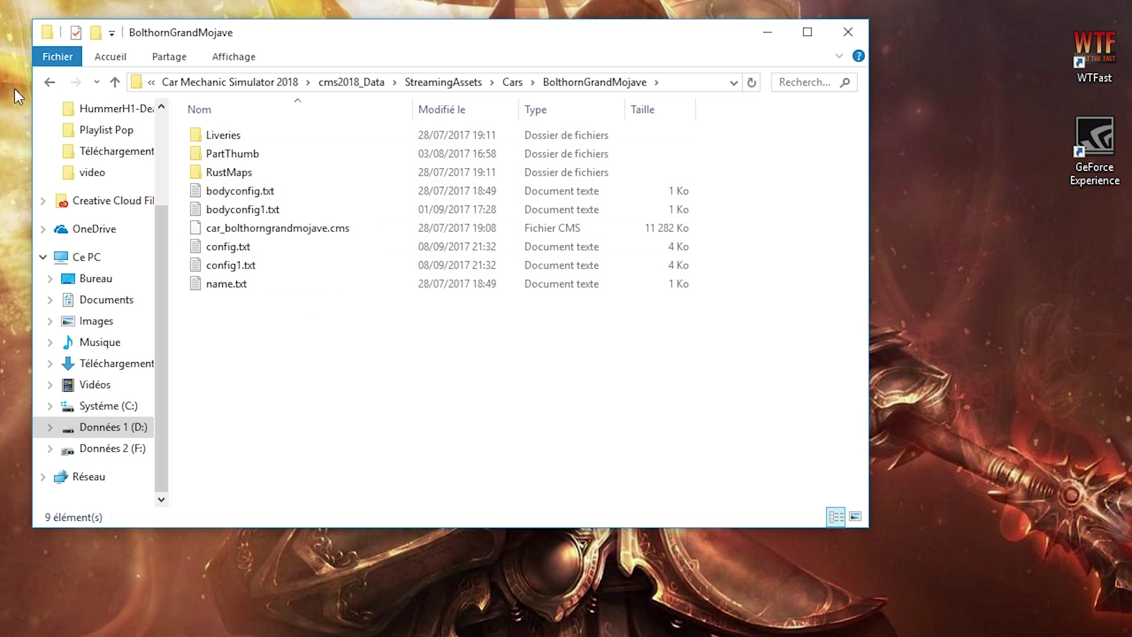
{"action": "left_click", "coordinate": [51, 83]}
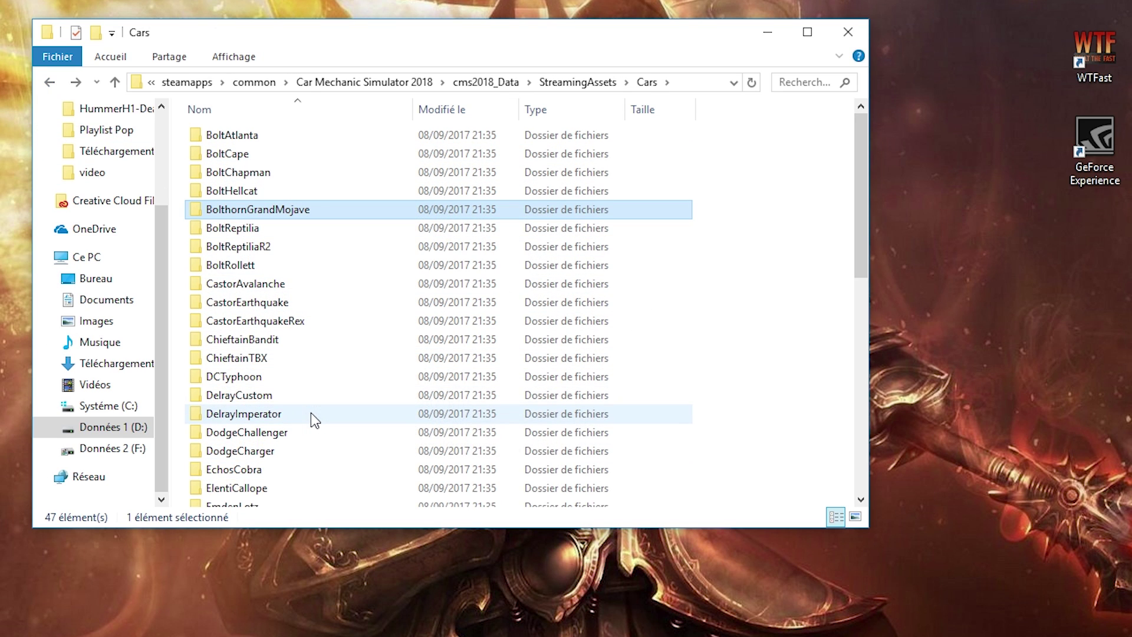
{"action": "mouse_move", "coordinate": [329, 381]}
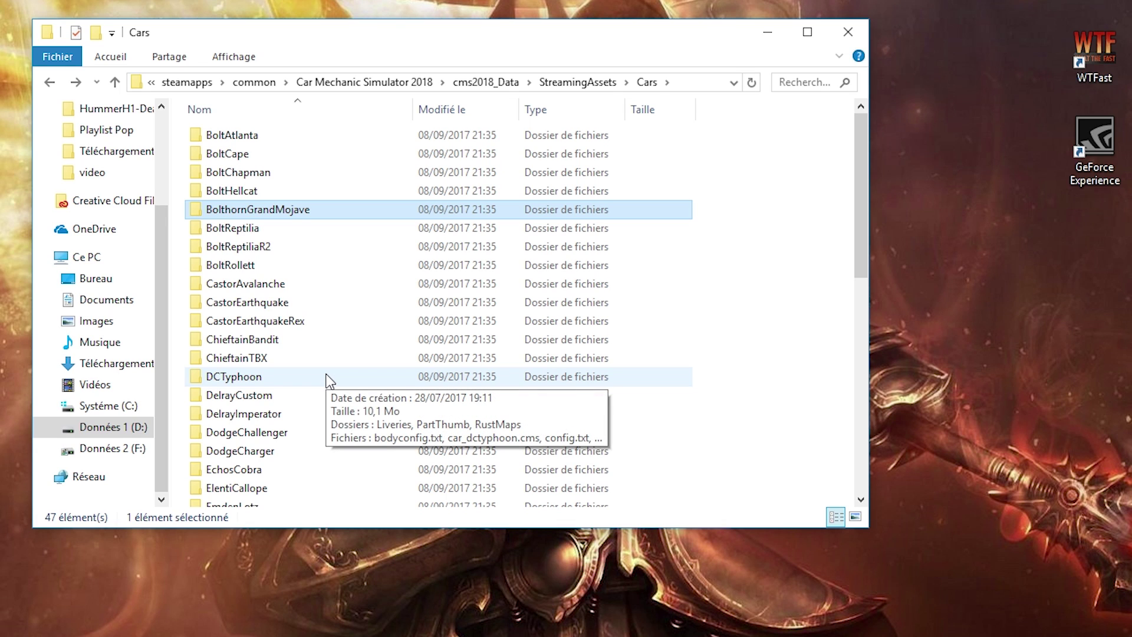
View config1.txt from the BolthornGrandMojave folder in Notepad and close it.
{"action": "double_click", "coordinate": [262, 211]}
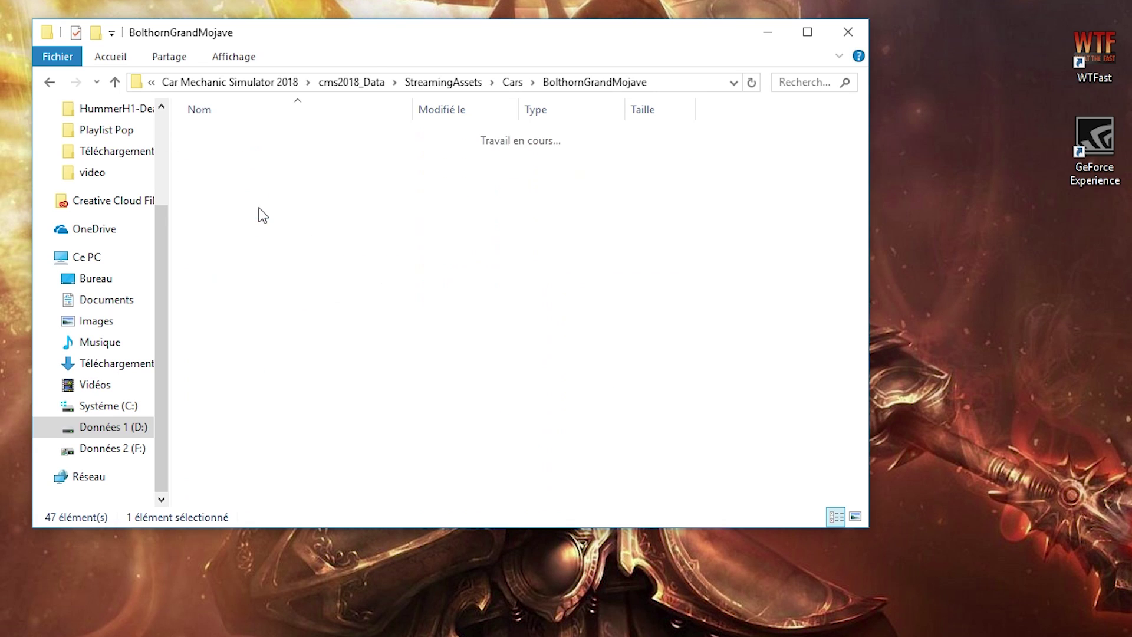
{"action": "right_click", "coordinate": [214, 252]}
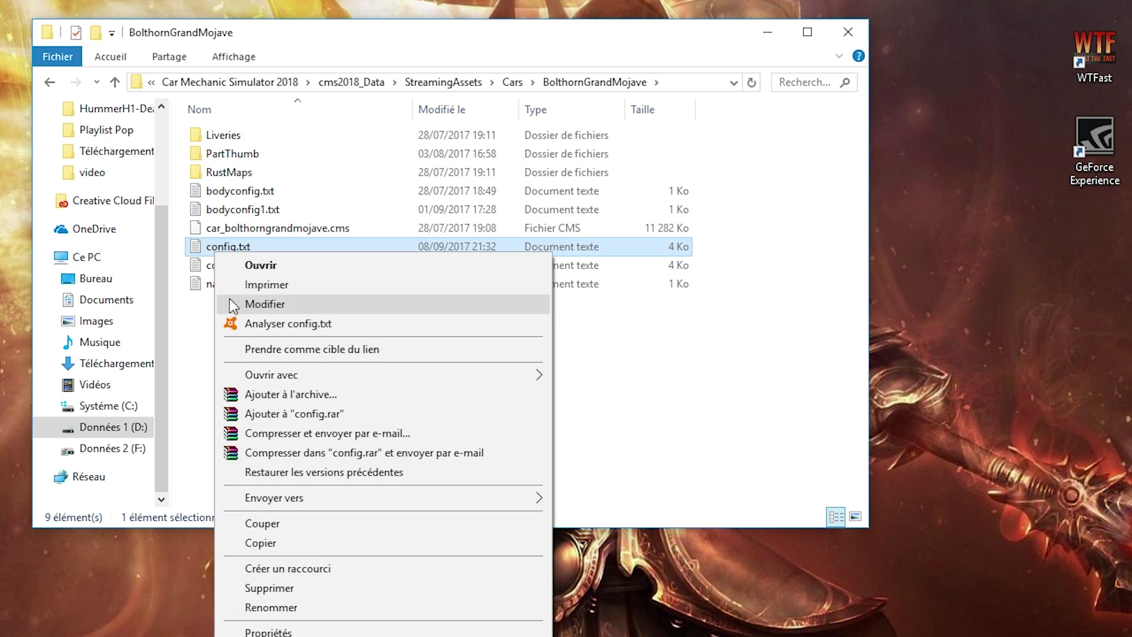
{"action": "left_click", "coordinate": [199, 356]}
{"action": "double_click", "coordinate": [254, 265]}
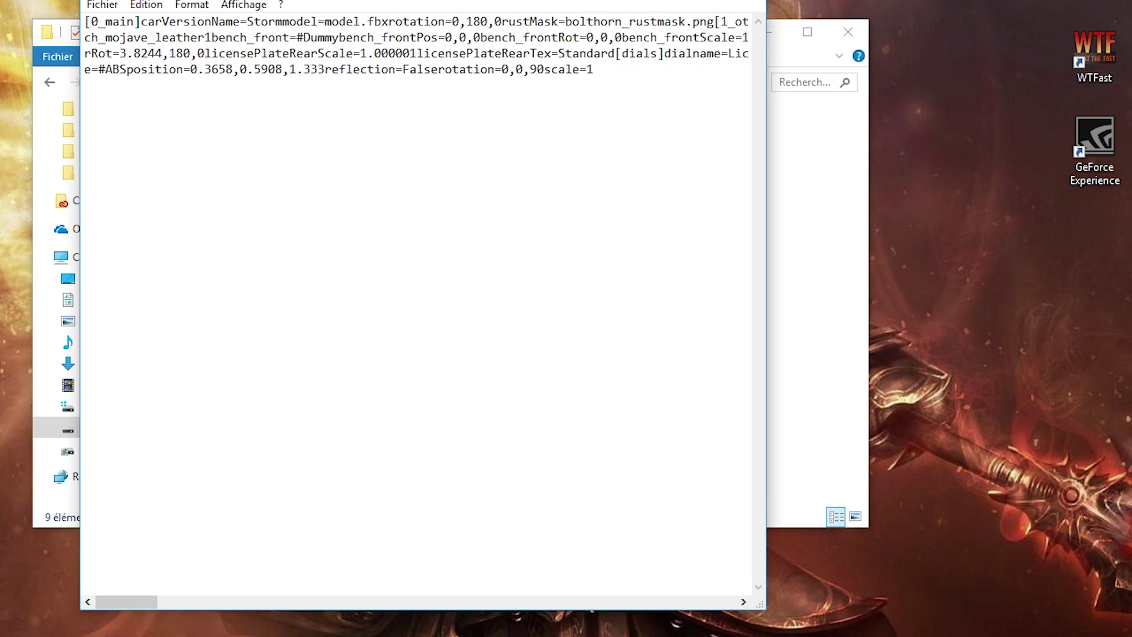
{"action": "key", "text": "alt+F4"}
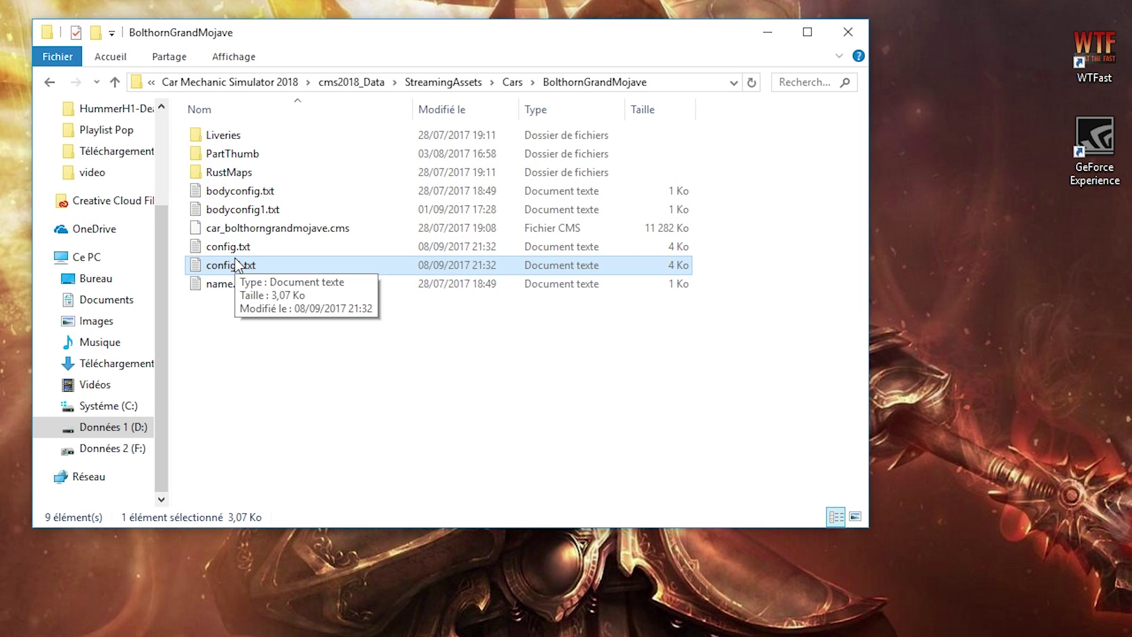
Open BolthornGrandMojave's config1.txt in WordPad to read its carVersionName and allowedPlaces lines, then close it and return to Cars.
{"action": "right_click", "coordinate": [260, 265]}
{"action": "mouse_move", "coordinate": [511, 377]}
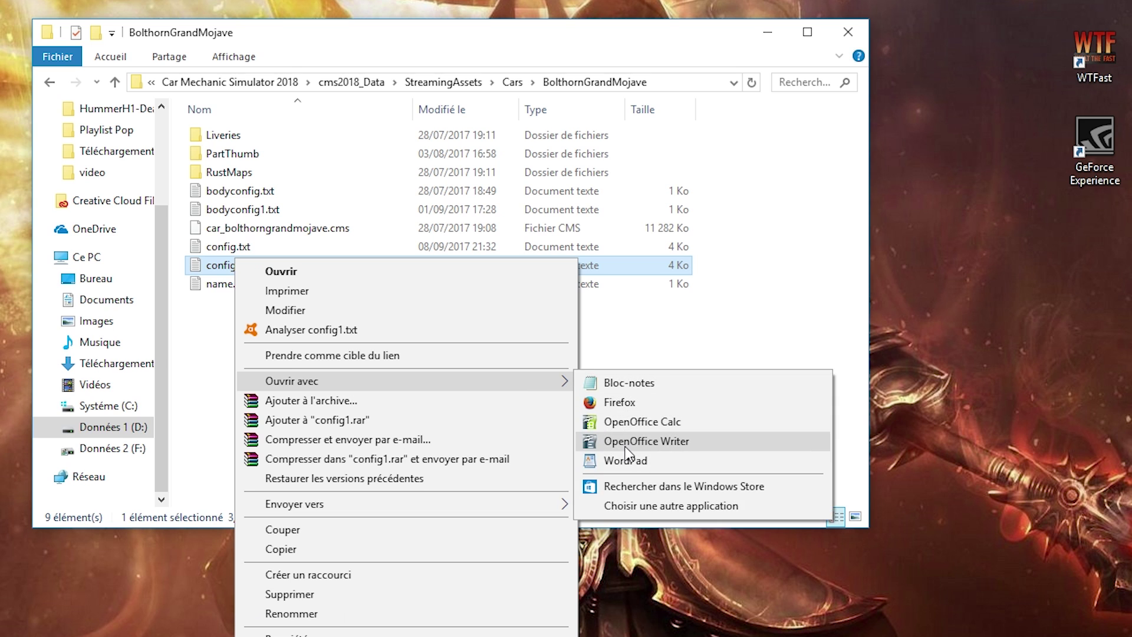
{"action": "left_click", "coordinate": [644, 459]}
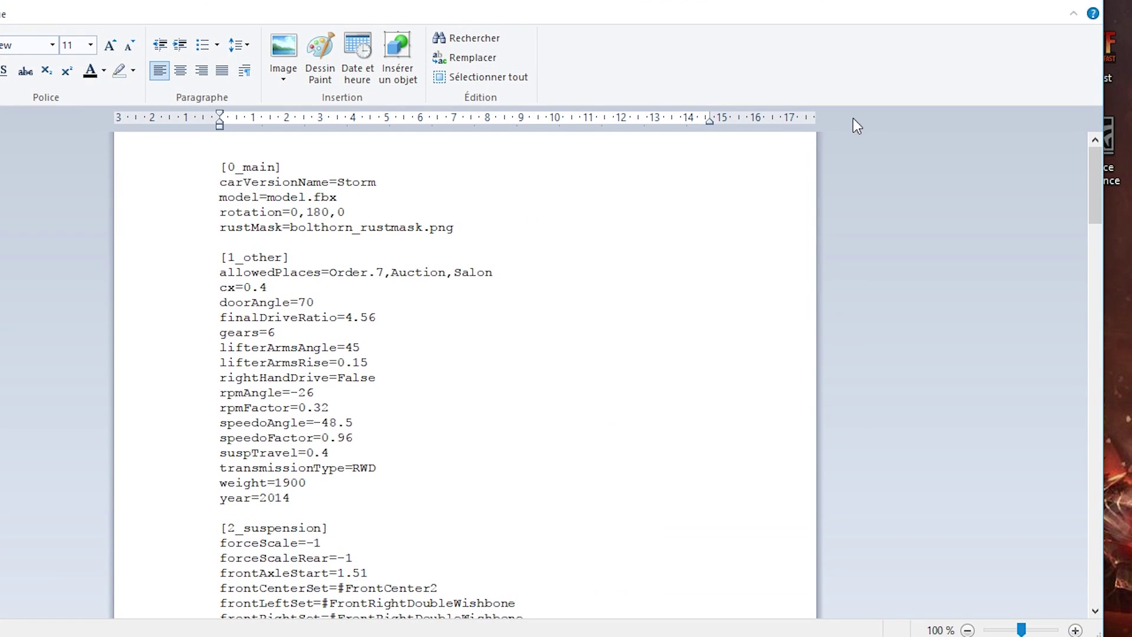
{"action": "left_click", "coordinate": [1087, 6]}
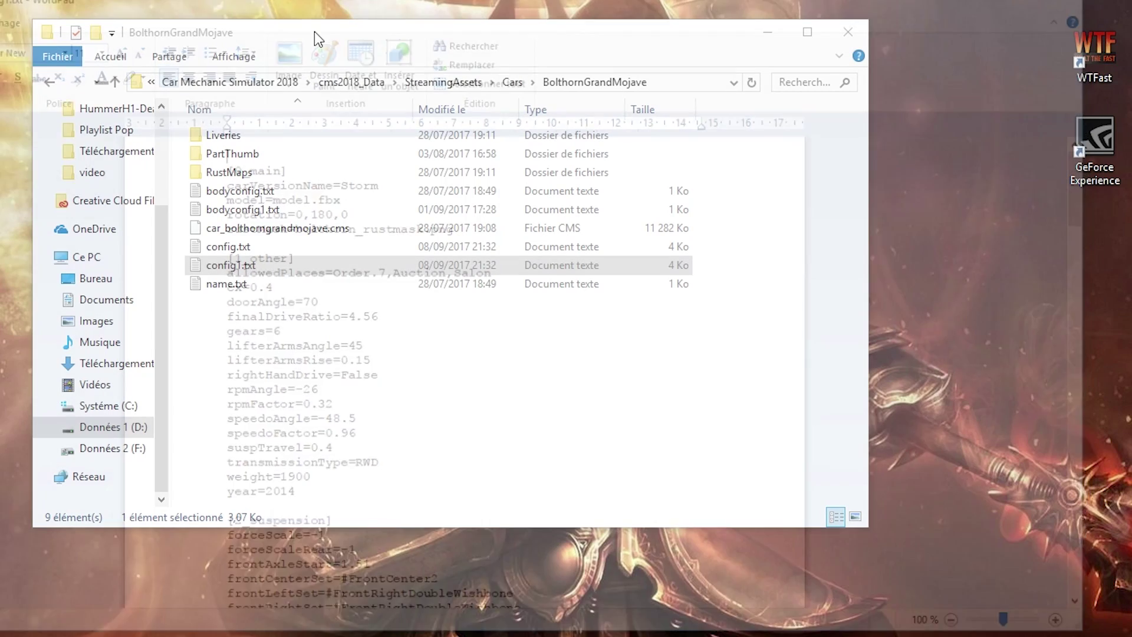
{"action": "left_click", "coordinate": [49, 82]}
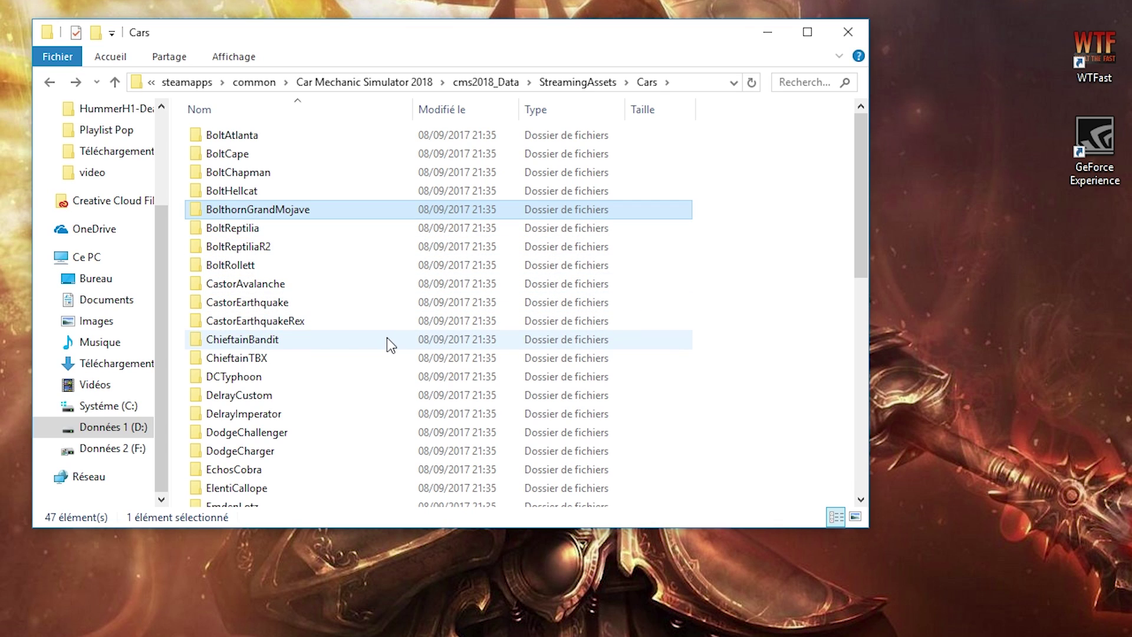
{"action": "mouse_move", "coordinate": [386, 345]}
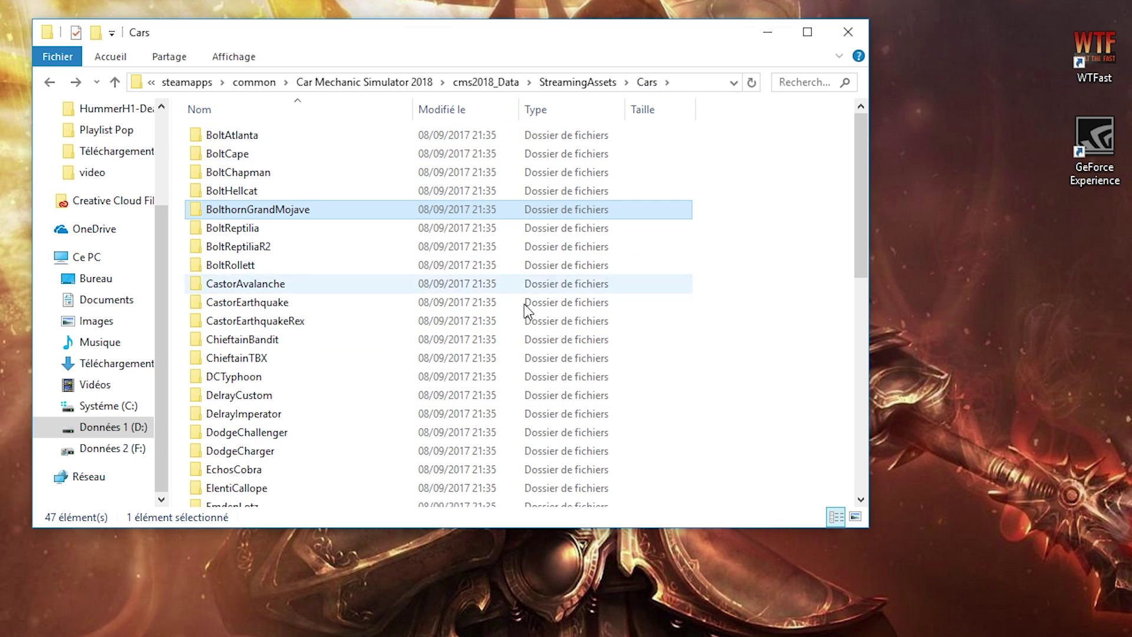
{"action": "left_click_drag", "start_coordinate": [459, 38], "coordinate": [473, 75]}
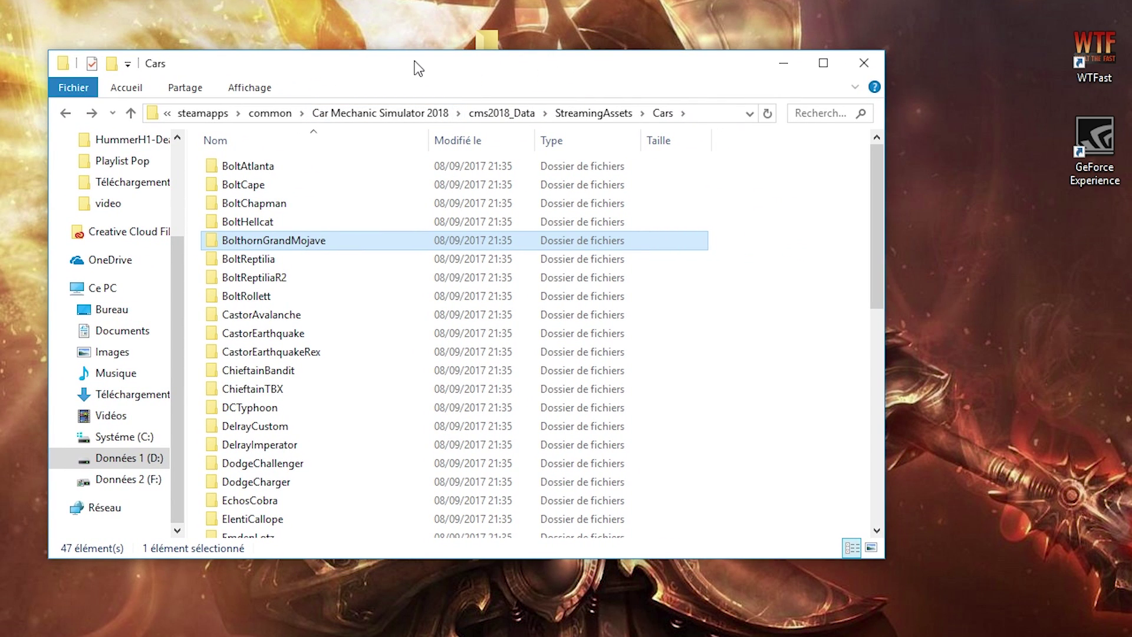